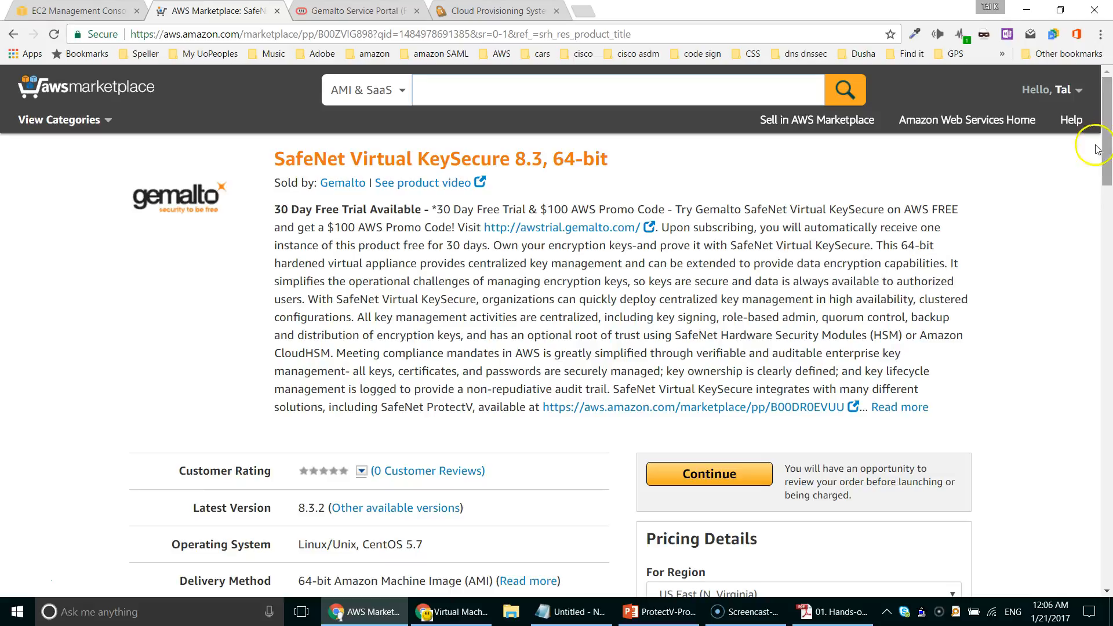
Step: Copy the Customer Identifier from the KeySecure product's Support Details in AWS Marketplace
{"action": "left_click_drag", "start_coordinate": [1106, 159], "coordinate": [1104, 214]}
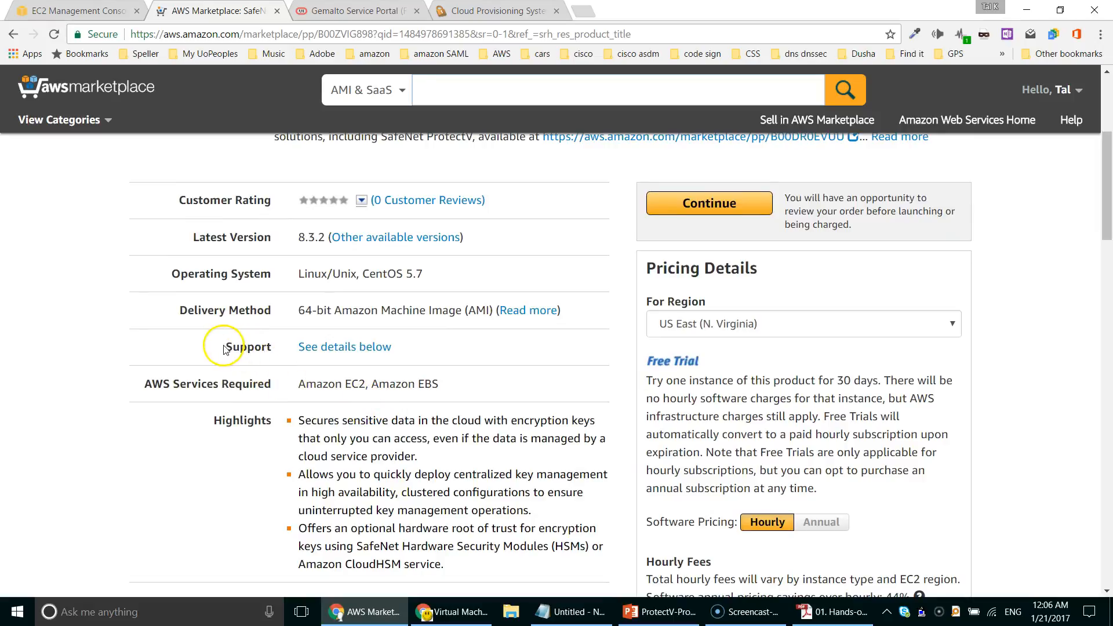
{"action": "left_click", "coordinate": [348, 347]}
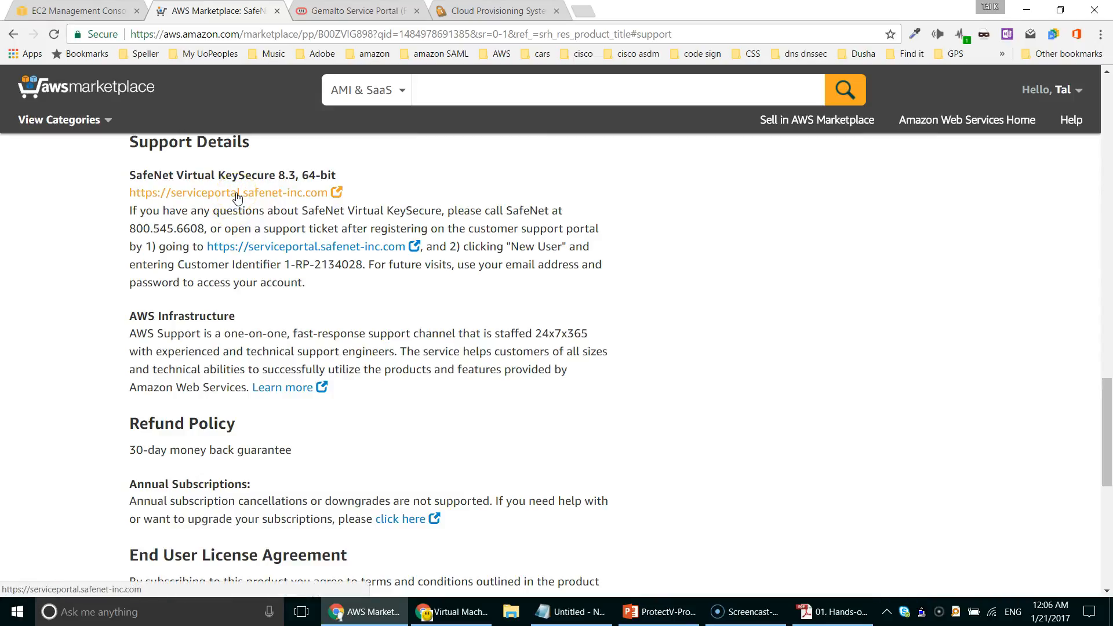
{"action": "left_click", "coordinate": [273, 248]}
{"action": "left_click_drag", "start_coordinate": [286, 265], "coordinate": [364, 264]}
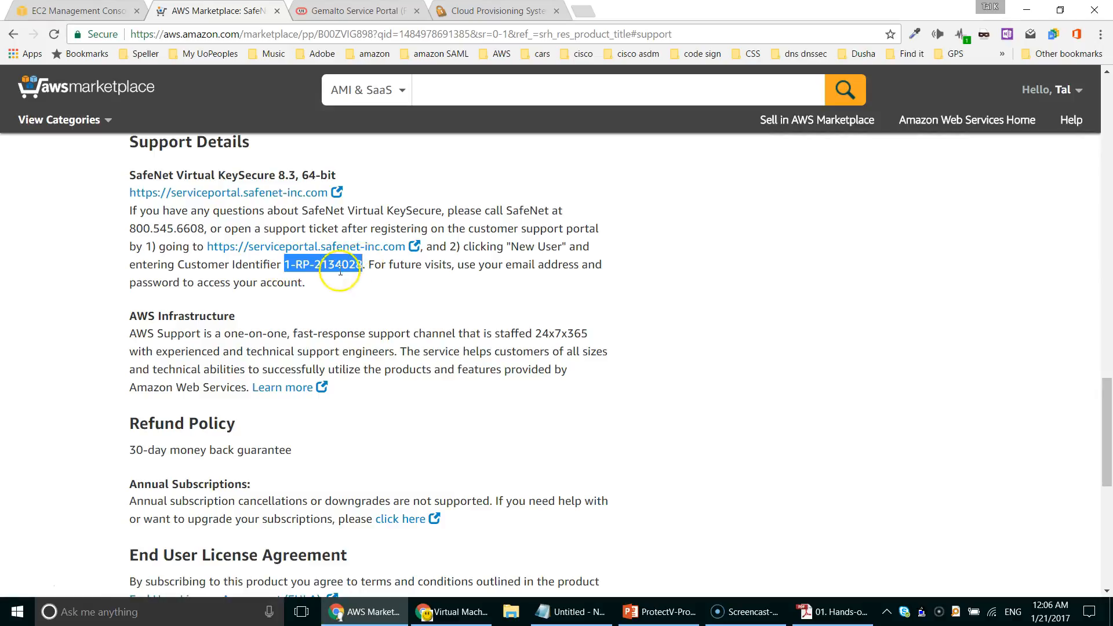
{"action": "right_click", "coordinate": [336, 264]}
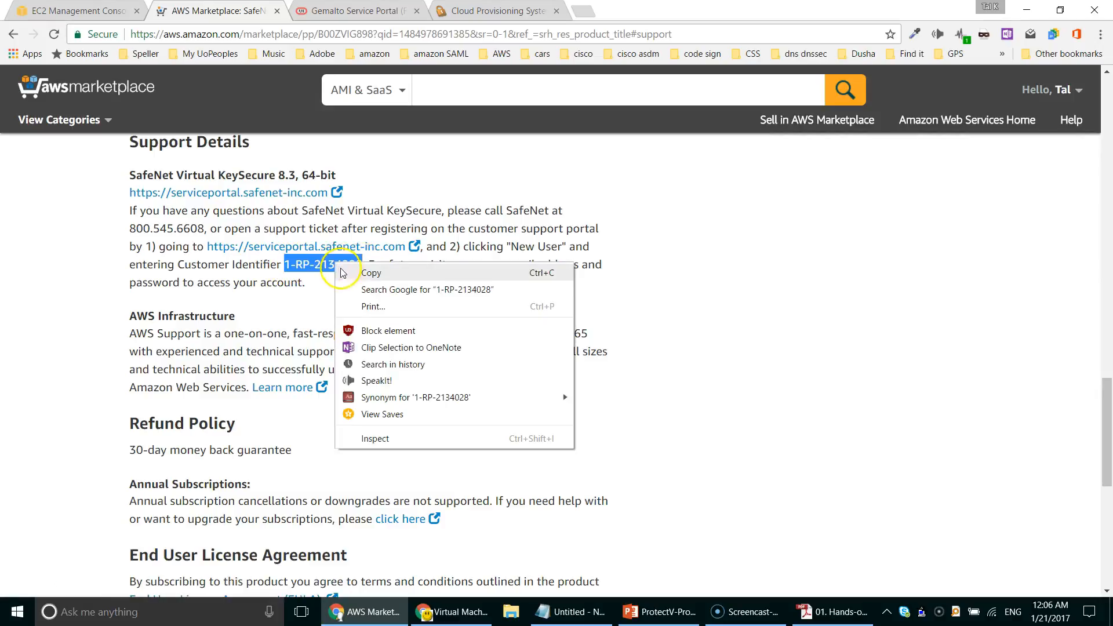
{"action": "left_click", "coordinate": [370, 273]}
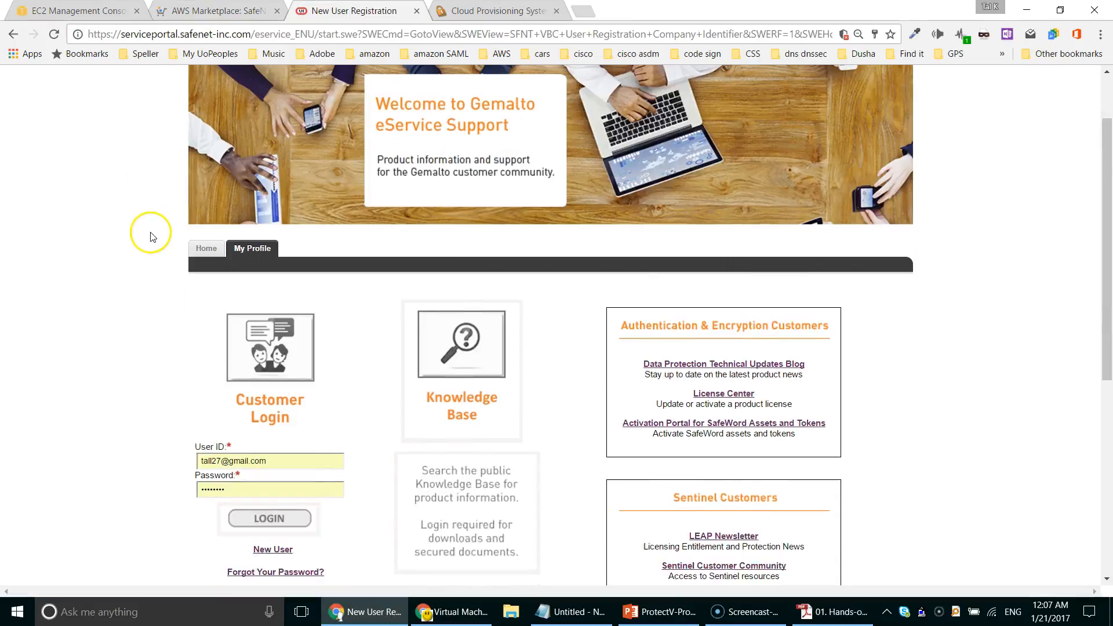
Step: Register as a new Gemalto portal user with the pasted Customer Identifier, reaching the Step 2 contact form
{"action": "scroll", "coordinate": [152, 237], "scroll_direction": "down", "scroll_amount": 3}
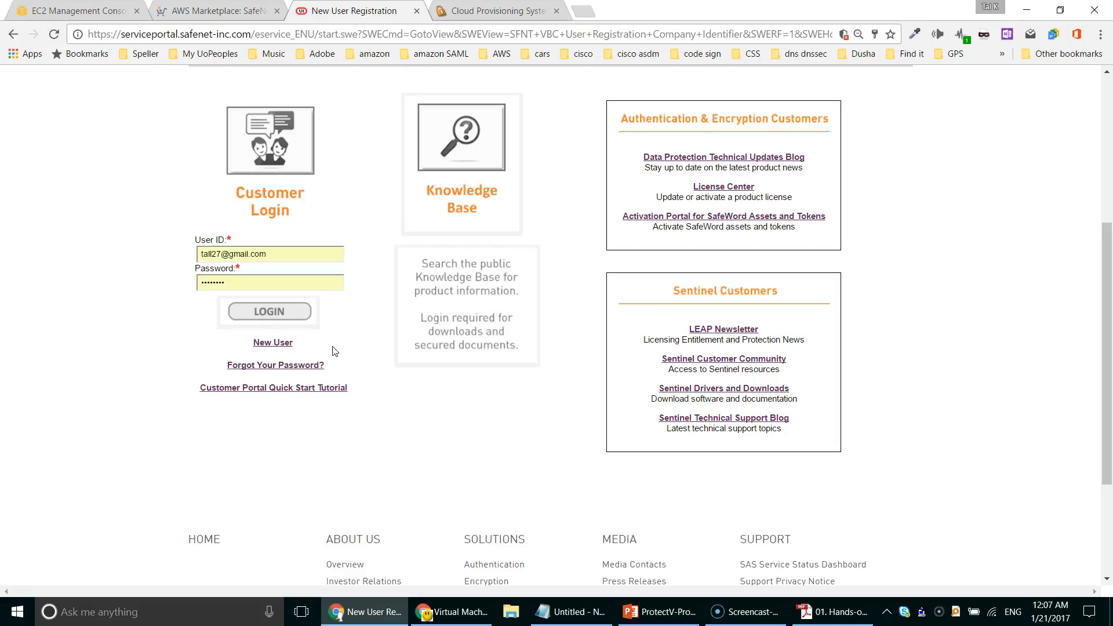
{"action": "left_click", "coordinate": [277, 343]}
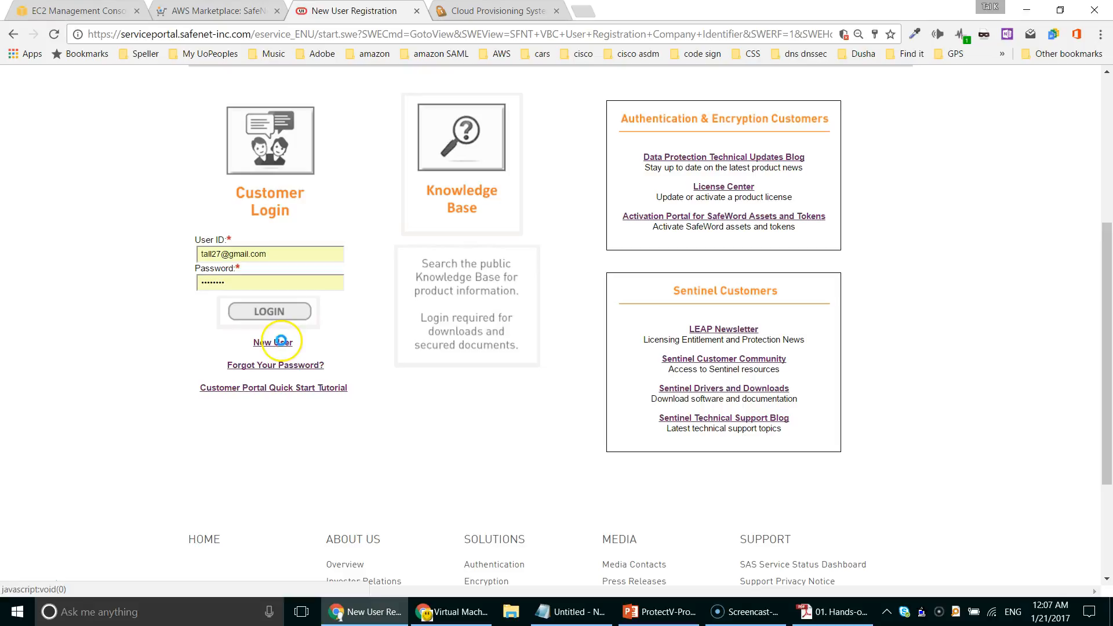
{"action": "left_click", "coordinate": [506, 275]}
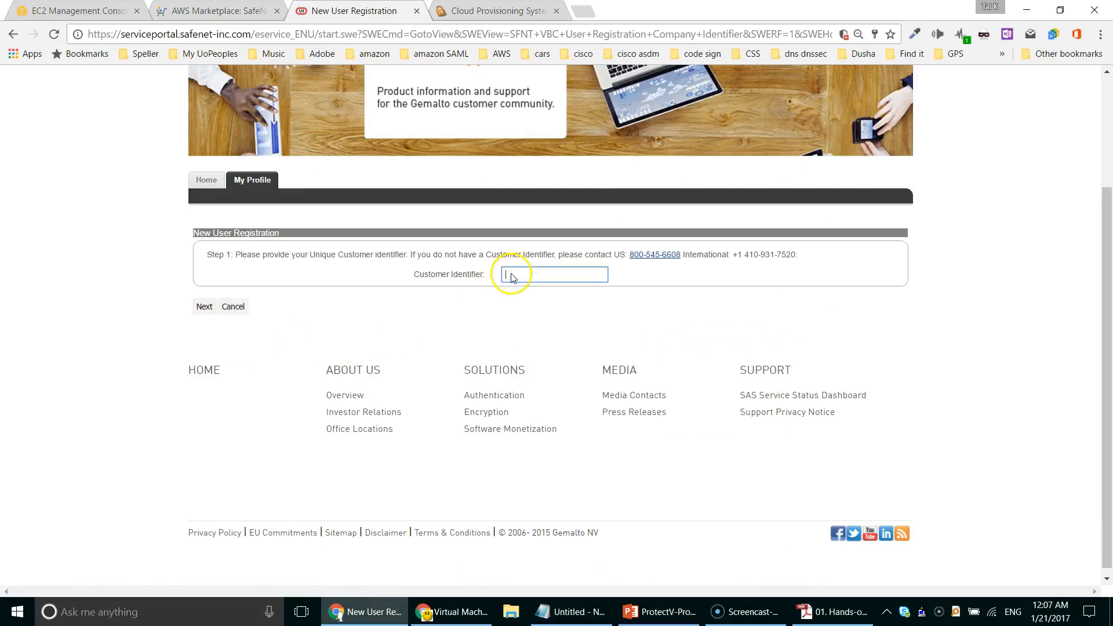
{"action": "right_click", "coordinate": [508, 274]}
{"action": "left_click", "coordinate": [570, 359]}
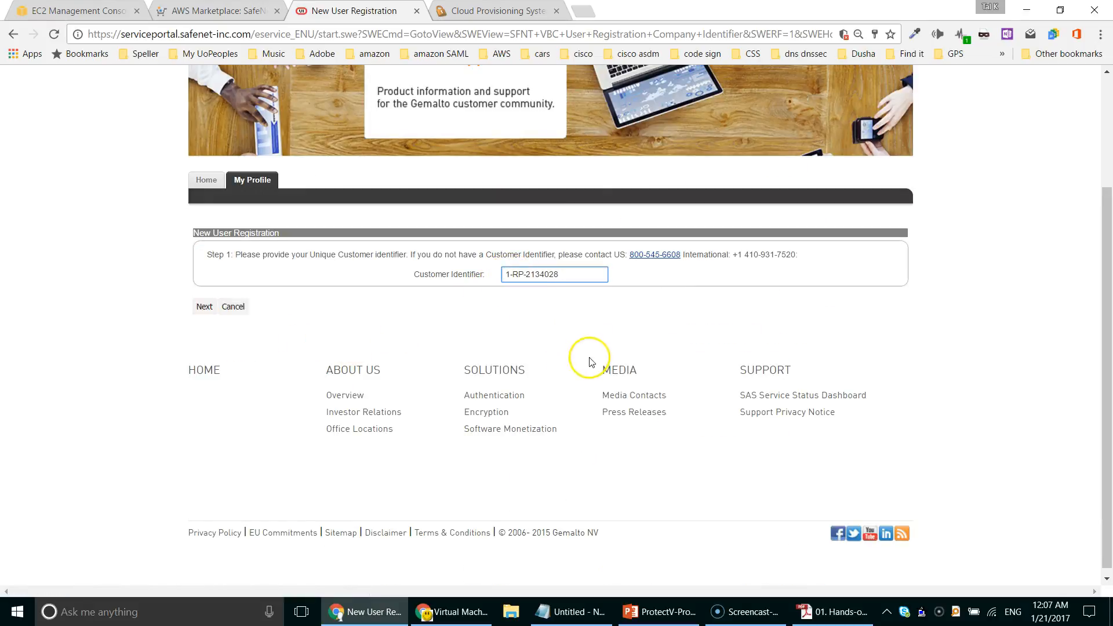
{"action": "left_click", "coordinate": [196, 313]}
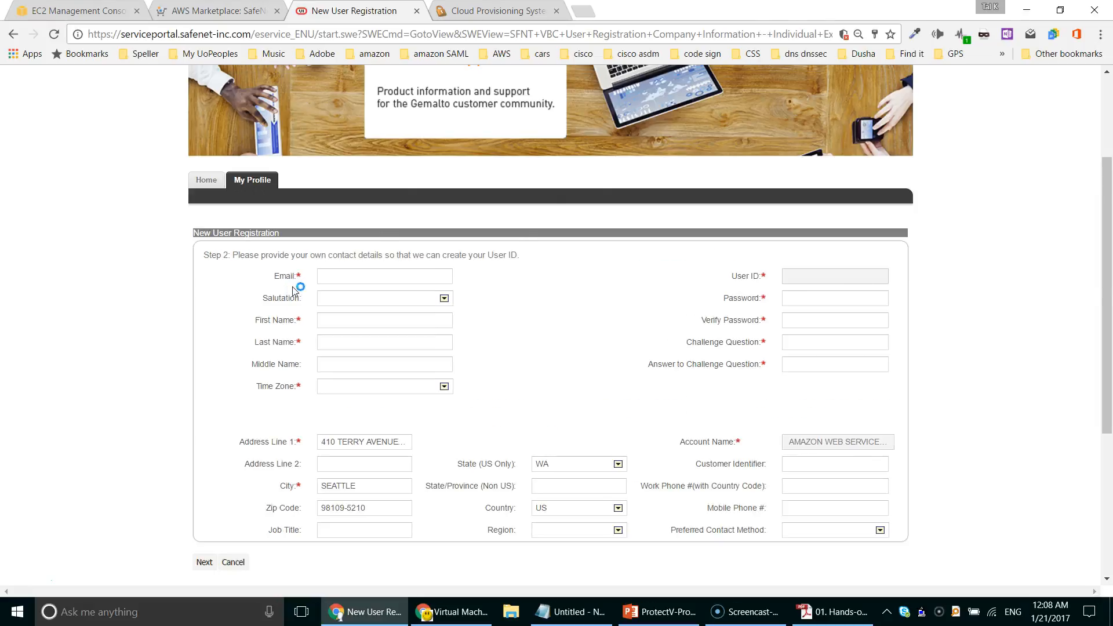
{"action": "scroll", "coordinate": [962, 292], "scroll_direction": "down", "scroll_amount": 3}
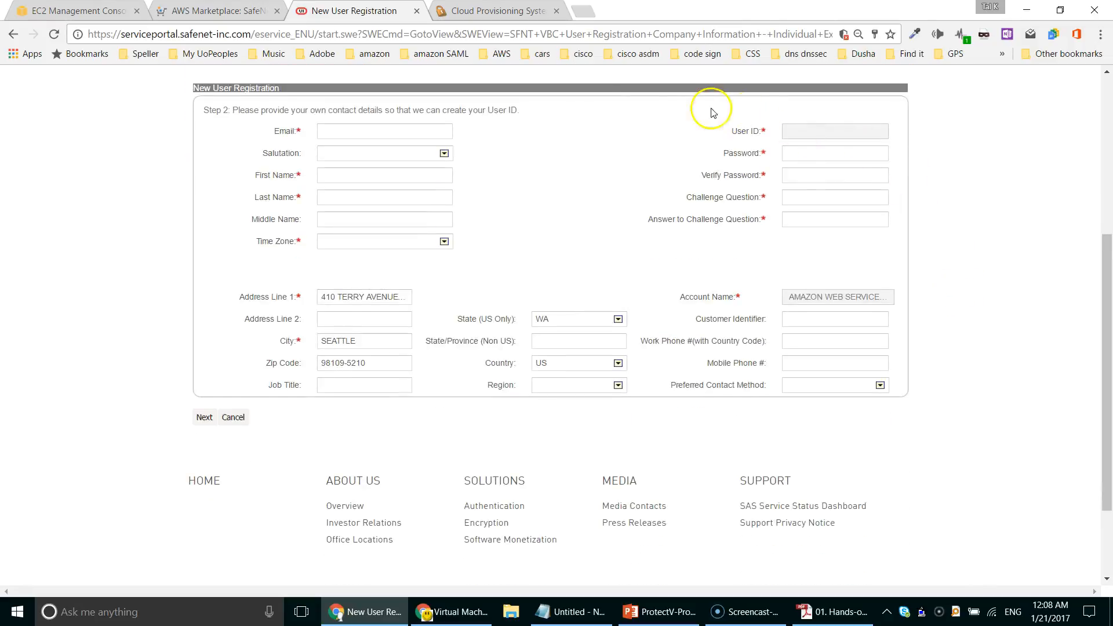
{"action": "left_click", "coordinate": [223, 10]}
Step: Review hourly pricing, version 8.3 and region US East (N. Virginia), then 1-click launch on m3.medium
{"action": "scroll", "coordinate": [766, 327], "scroll_direction": "up", "scroll_amount": 15}
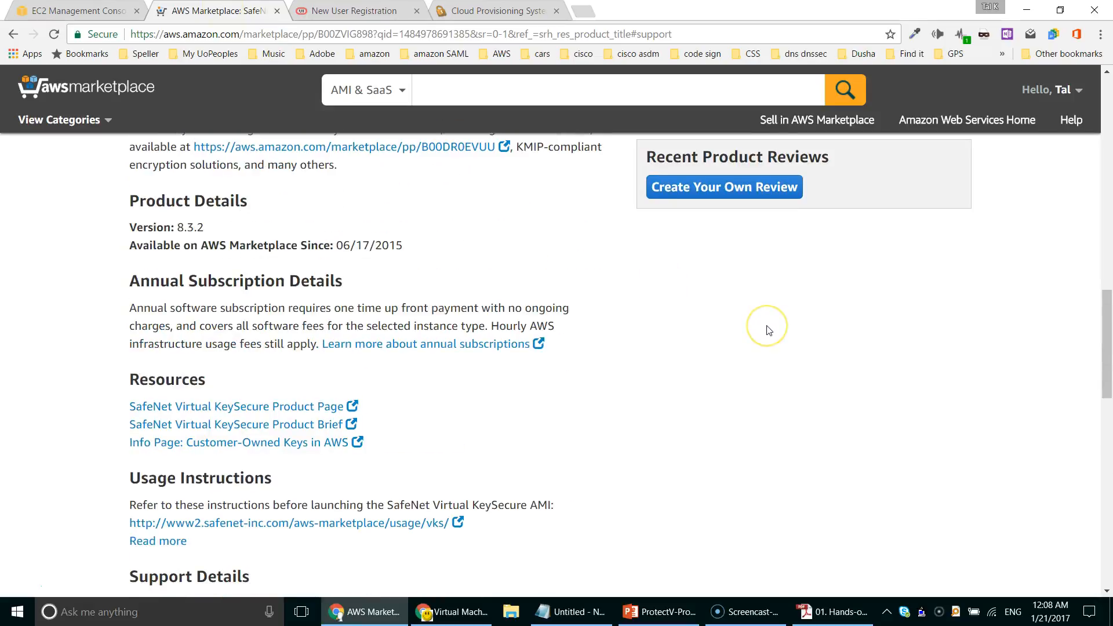
{"action": "scroll", "coordinate": [766, 328], "scroll_direction": "up", "scroll_amount": 9}
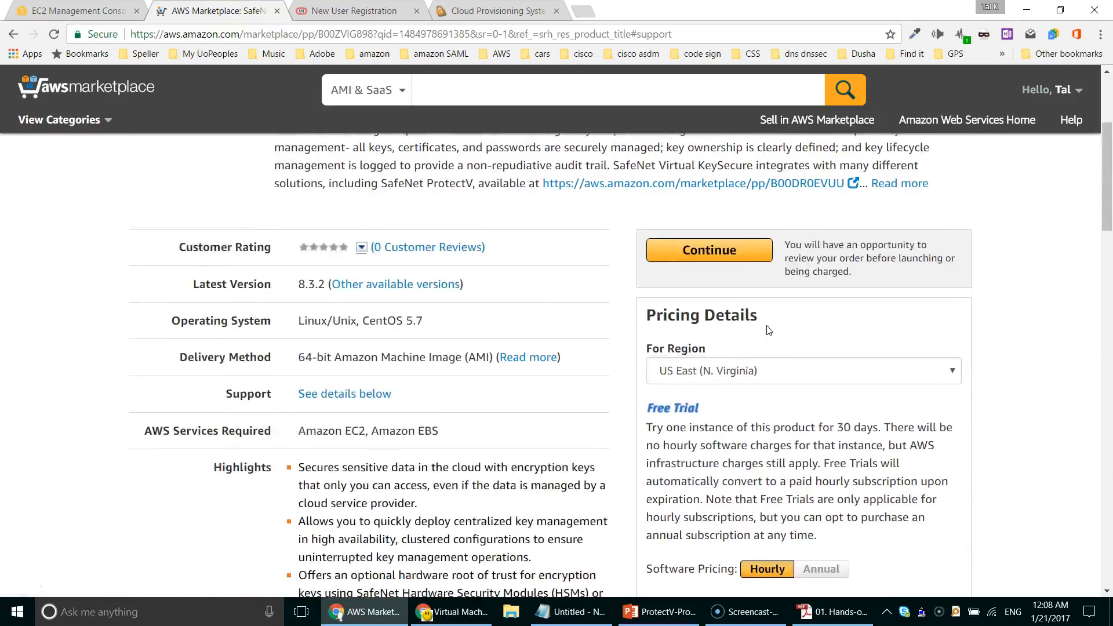
{"action": "left_click", "coordinate": [697, 370]}
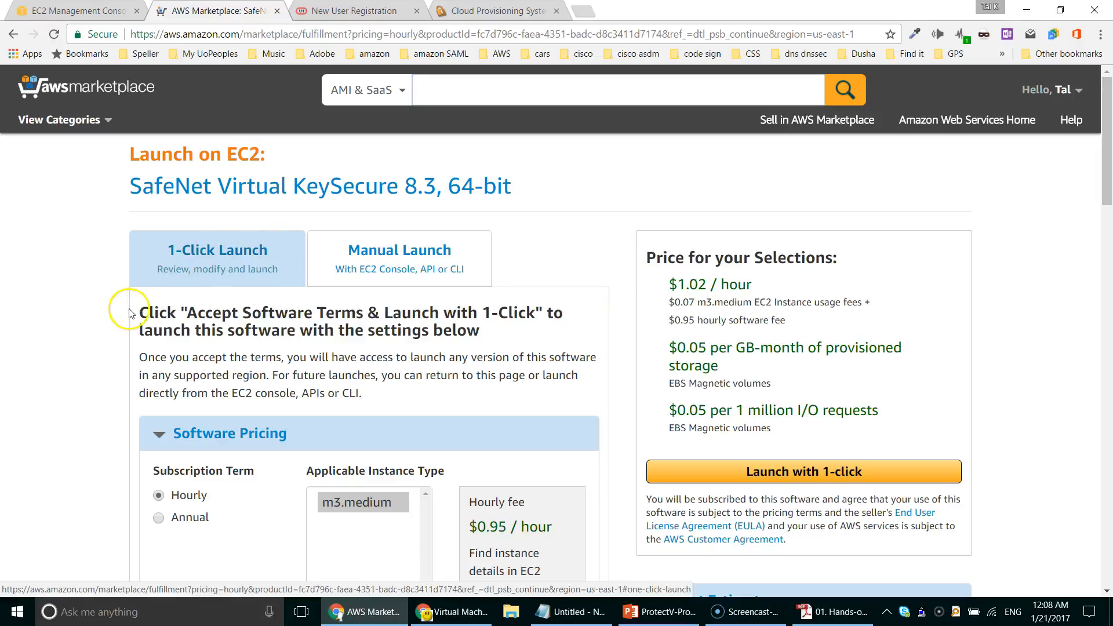
{"action": "scroll", "coordinate": [125, 311], "scroll_direction": "down", "scroll_amount": 5}
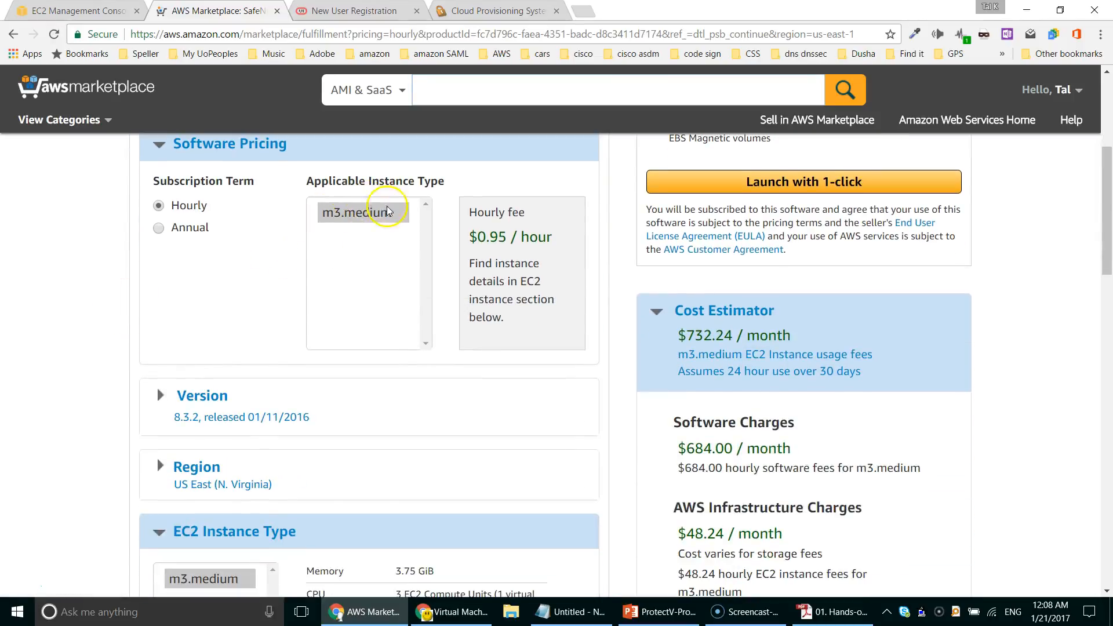
{"action": "scroll", "coordinate": [100, 281], "scroll_direction": "down", "scroll_amount": 1}
{"action": "scroll", "coordinate": [100, 282], "scroll_direction": "down", "scroll_amount": 3}
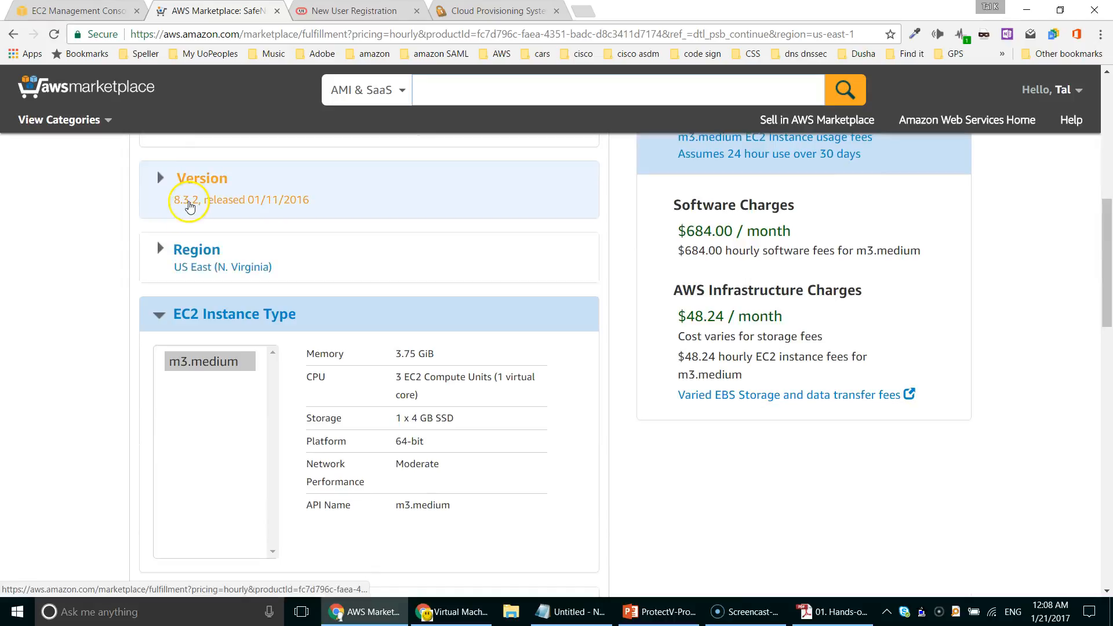
{"action": "scroll", "coordinate": [116, 281], "scroll_direction": "up", "scroll_amount": 9}
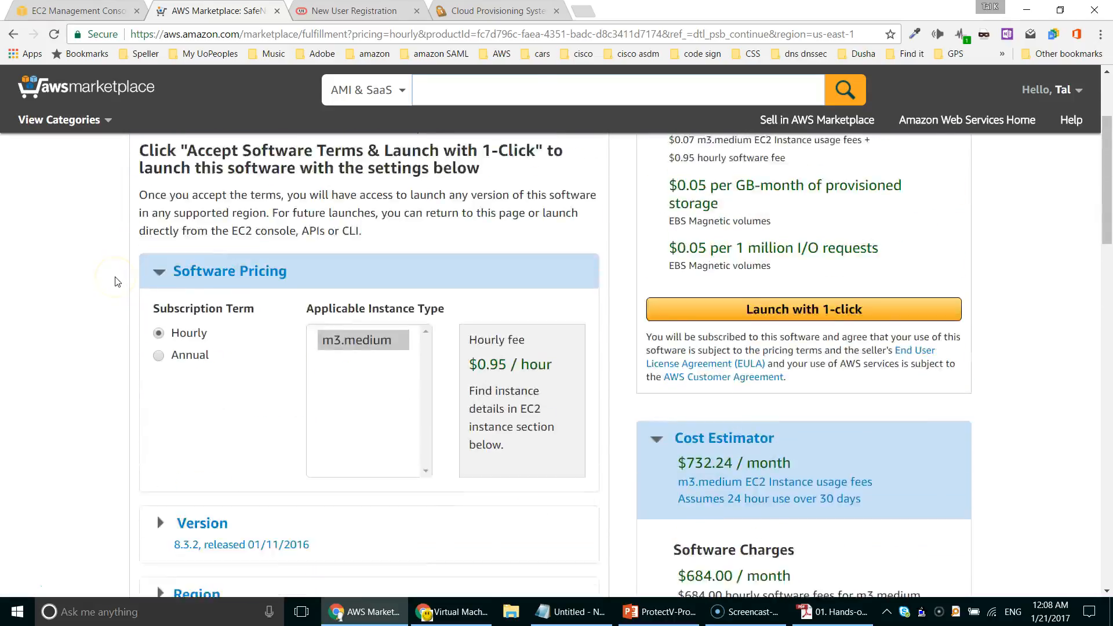
{"action": "left_click", "coordinate": [764, 473]}
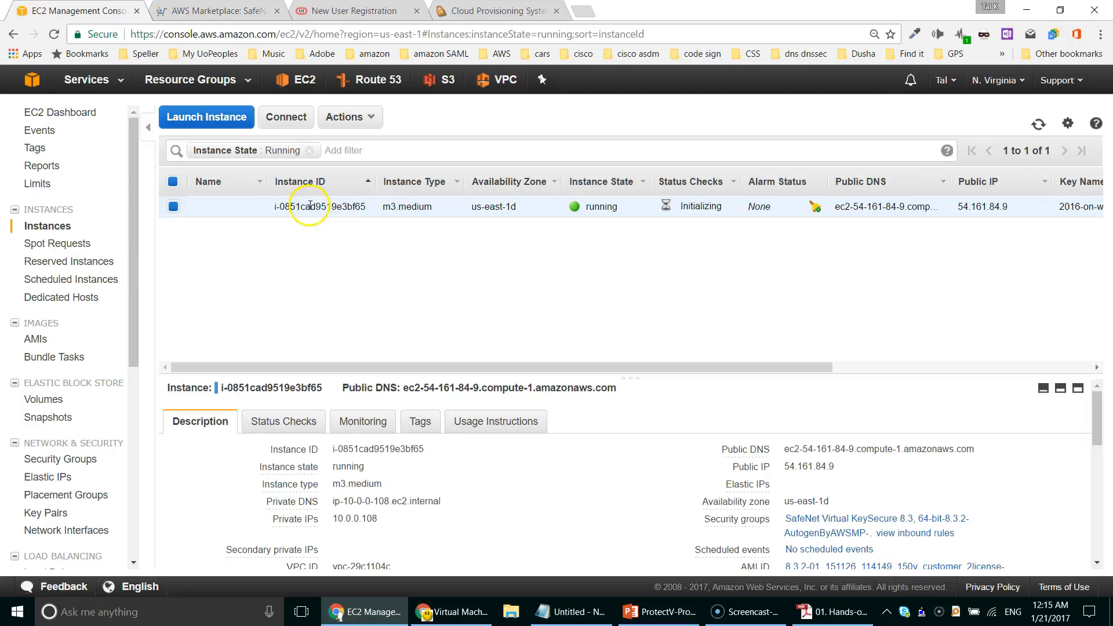
Step: Name the new EC2 instance 'vKS - A' and copy its public IP address
{"action": "left_click", "coordinate": [254, 207]}
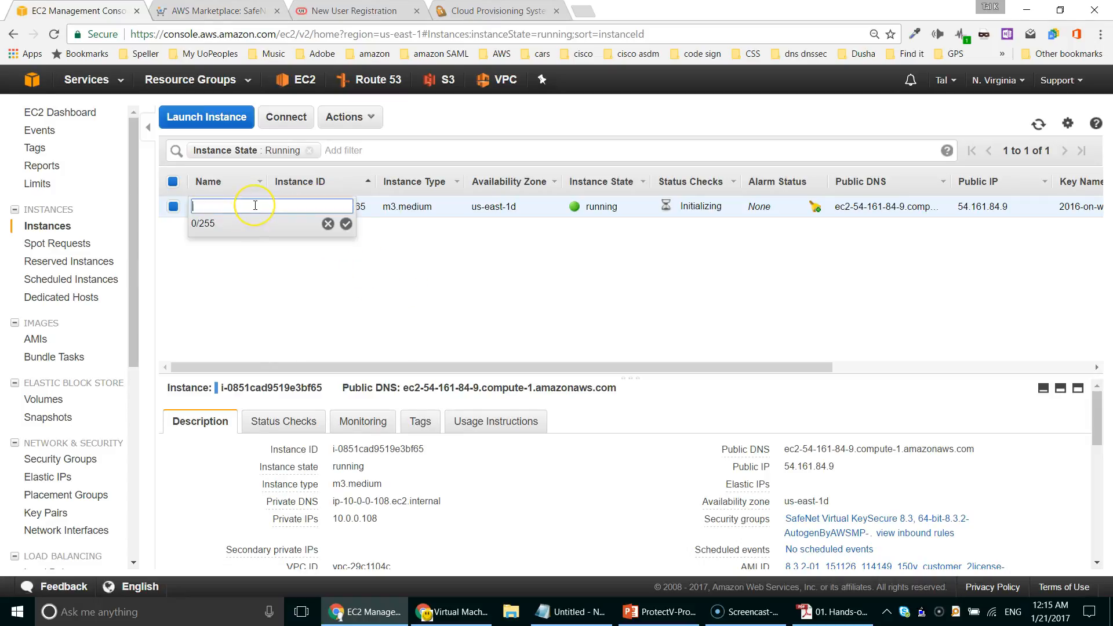
{"action": "type", "text": "vKS - A"}
{"action": "key", "text": "Return"}
{"action": "left_click_drag", "start_coordinate": [956, 207], "coordinate": [1010, 203]}
{"action": "key", "text": "ctrl+c"}
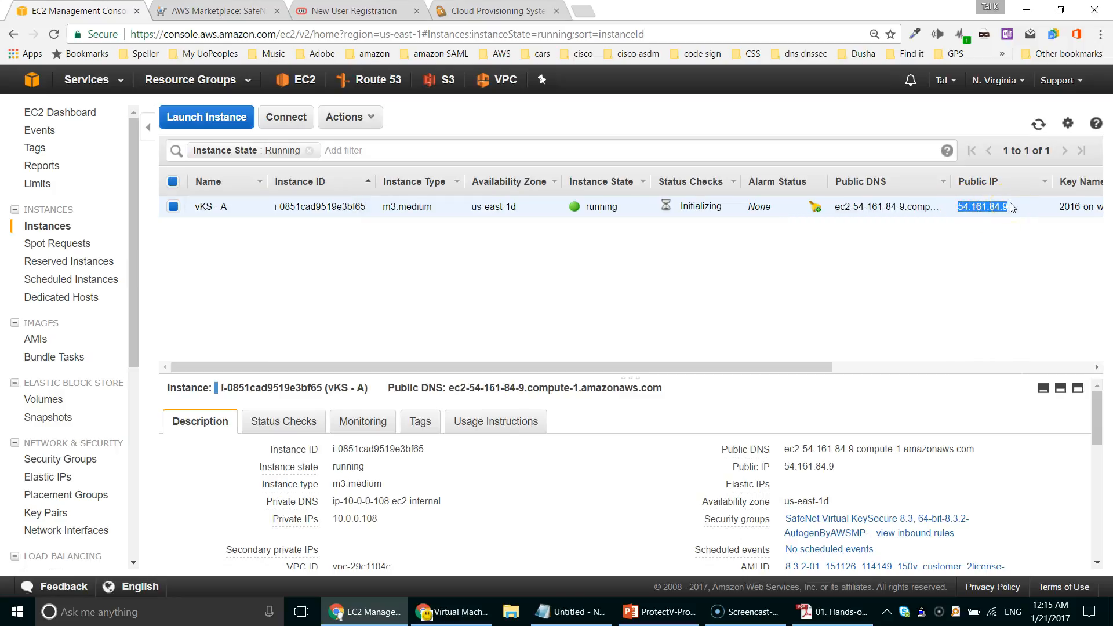
{"action": "key", "text": "ctrl+alt+p"}
Step: Connect to 54.161.84.9 over SSH in PuTTY, accept the host key, and log in as dsuser
{"action": "key", "text": "ctrl+v"}
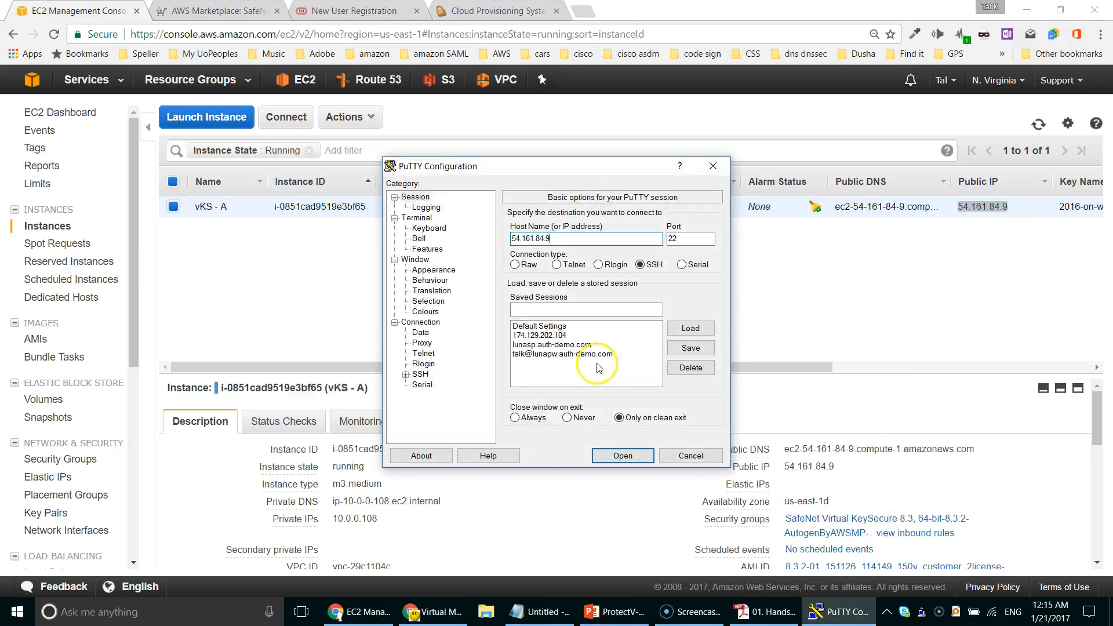
{"action": "left_click", "coordinate": [624, 456]}
{"action": "left_click", "coordinate": [466, 408]}
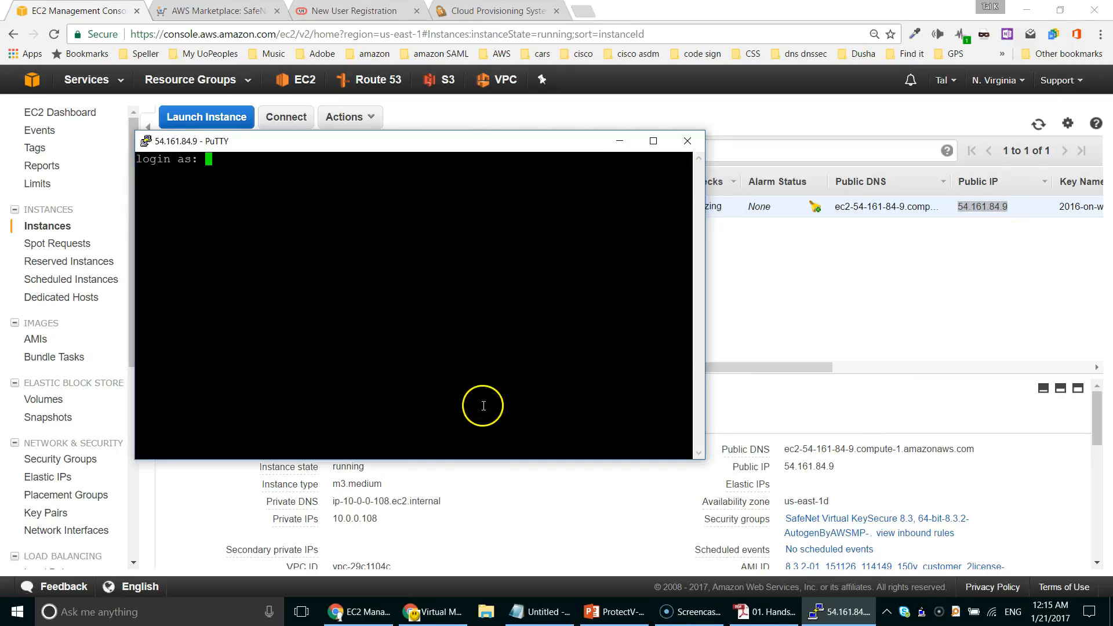
{"action": "type", "text": "dsuser"}
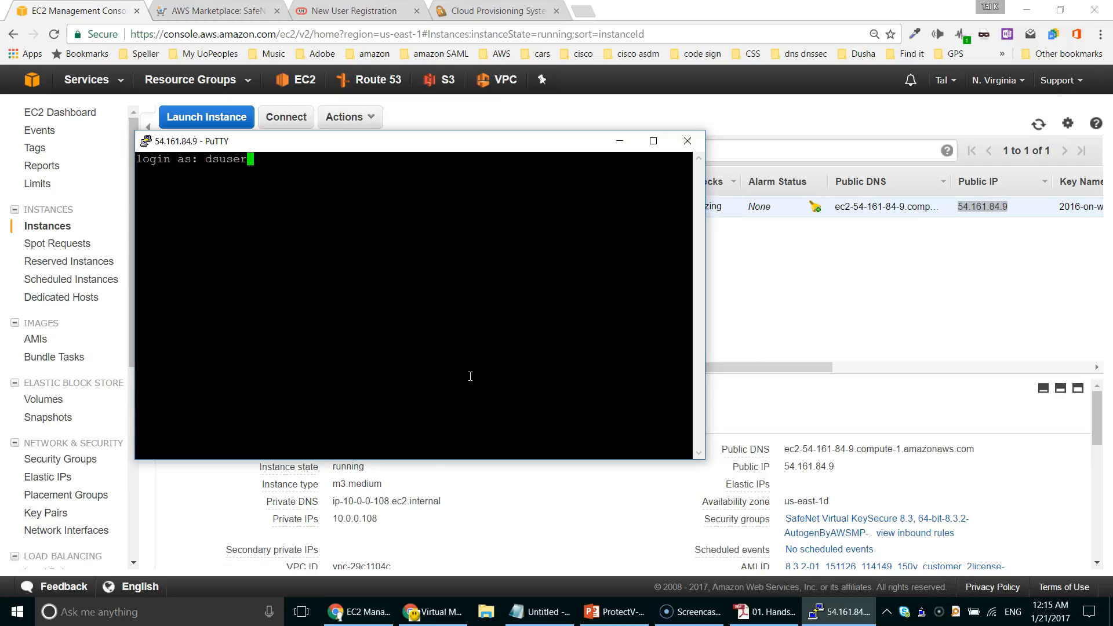
{"action": "key", "text": "Return"}
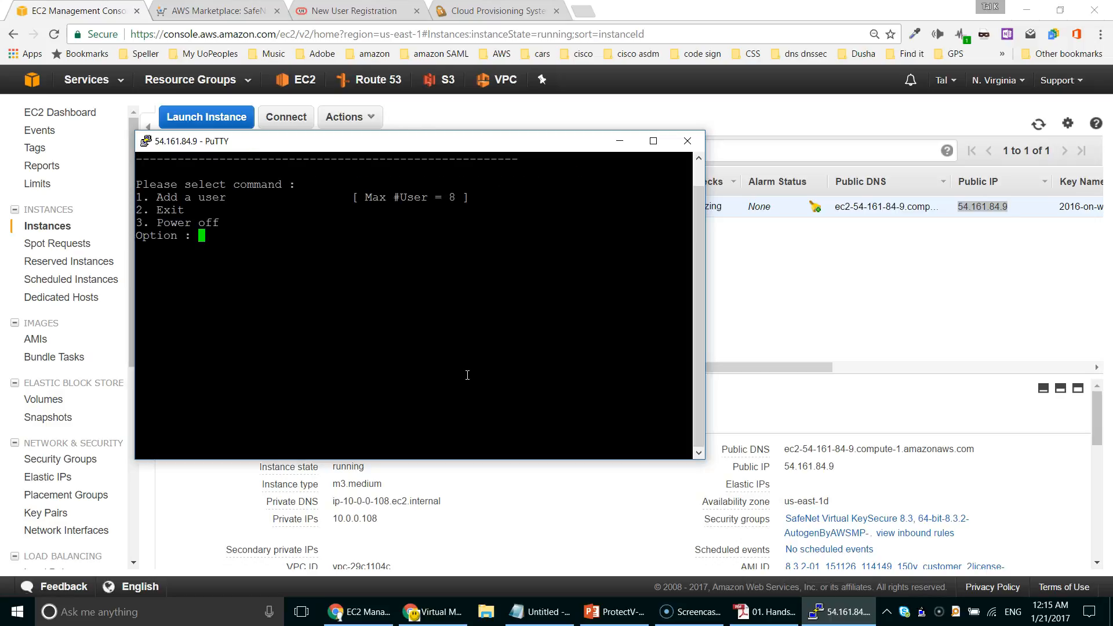
Step: Add a new user 'talk' with a passphrase via menu option 1, then exit with option 2
{"action": "type", "text": "1"}
{"action": "key", "text": "Return"}
{"action": "type", "text": "talk"}
{"action": "key", "text": "Return"}
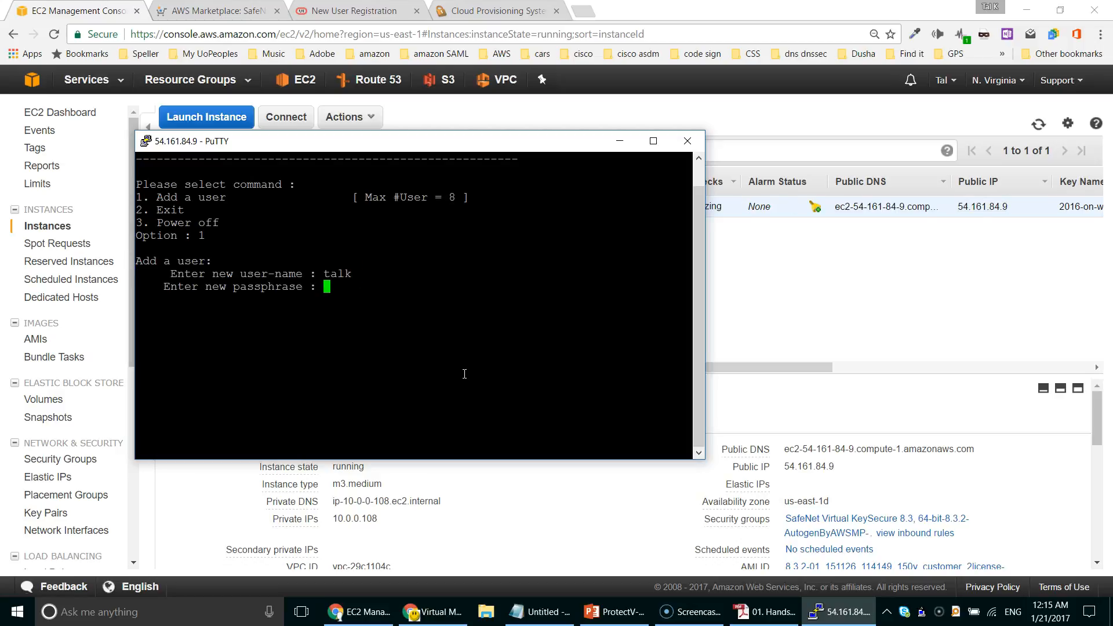
{"action": "key", "text": "Return"}
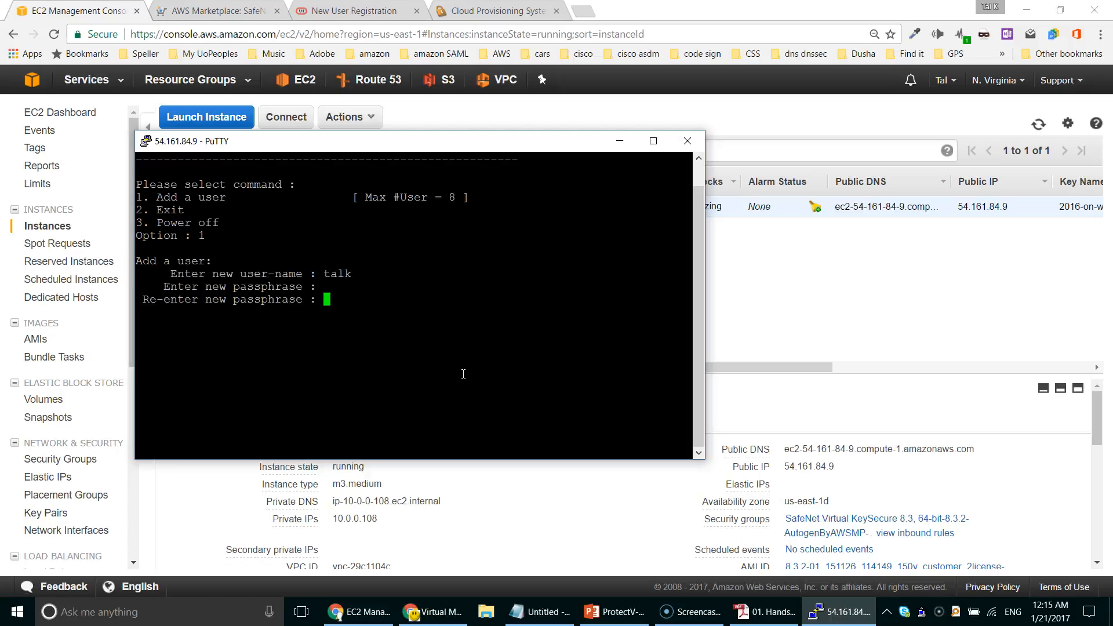
{"action": "key", "text": "Return"}
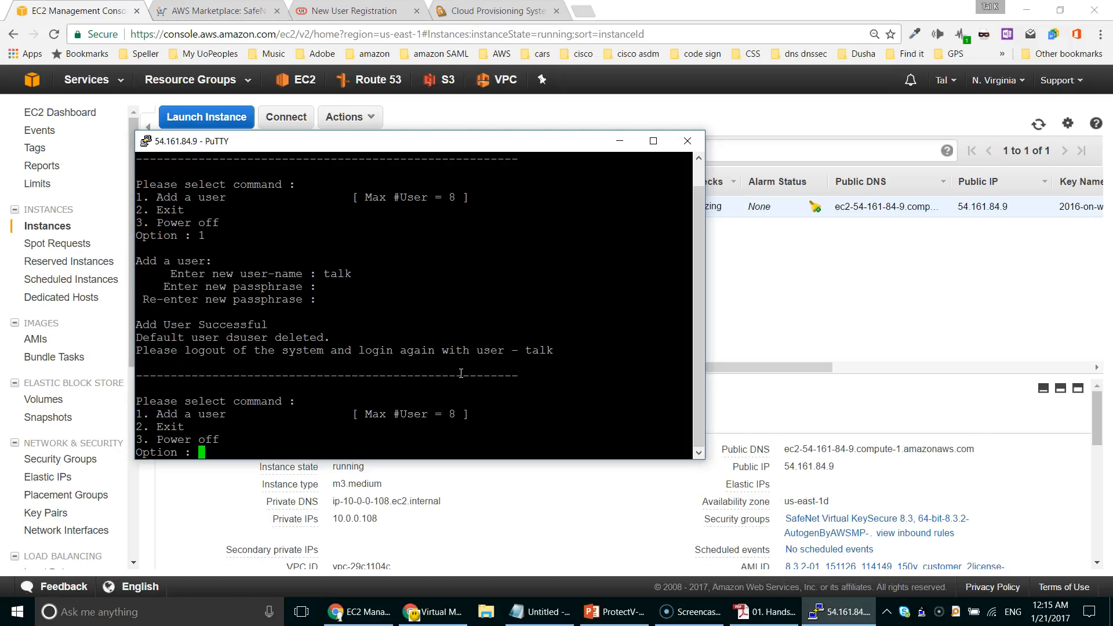
{"action": "type", "text": "2"}
{"action": "key", "text": "Return"}
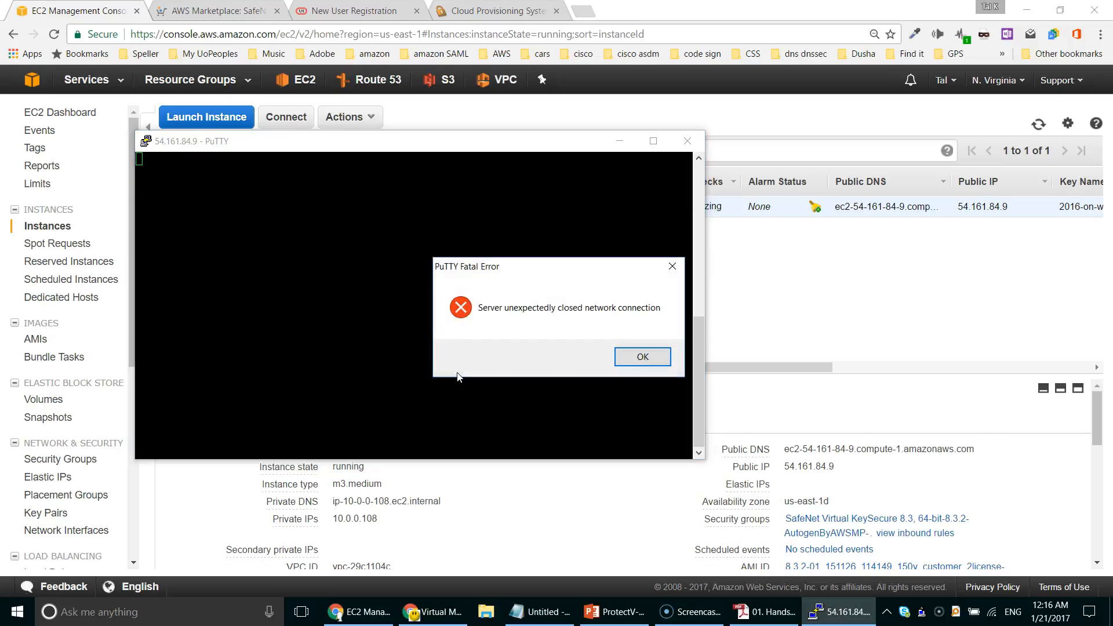
Step: Dismiss the connection-closed error and open a new PuTTY session to 54.161.84.9
{"action": "key", "text": "Return"}
{"action": "right_click", "coordinate": [921, 611]}
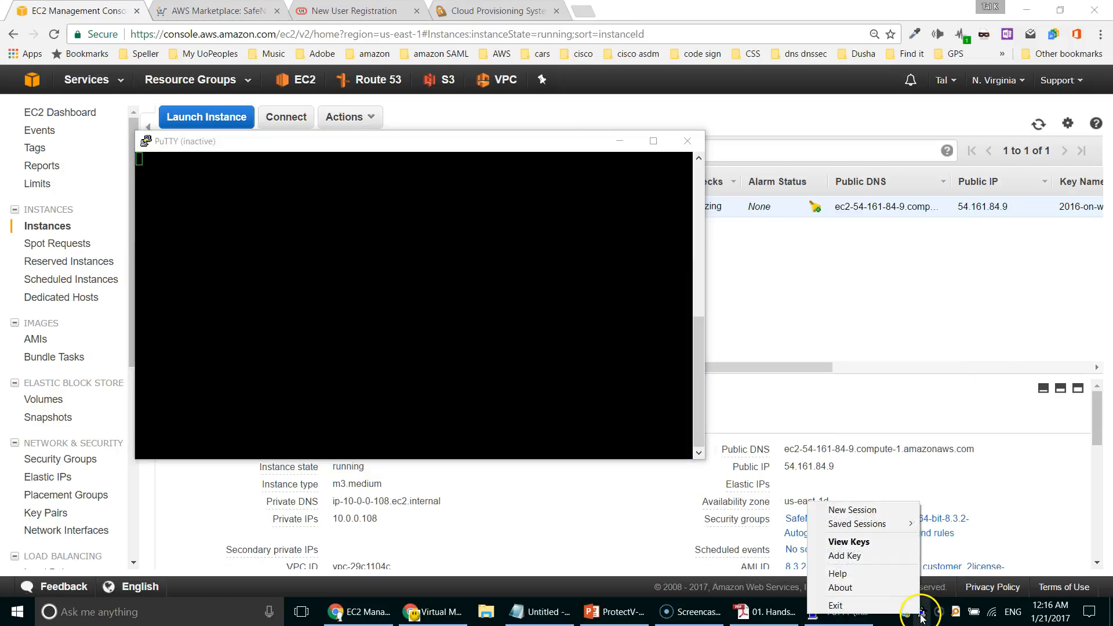
{"action": "left_click", "coordinate": [891, 511]}
{"action": "key", "text": "ctrl+v"}
{"action": "left_click", "coordinate": [622, 455]}
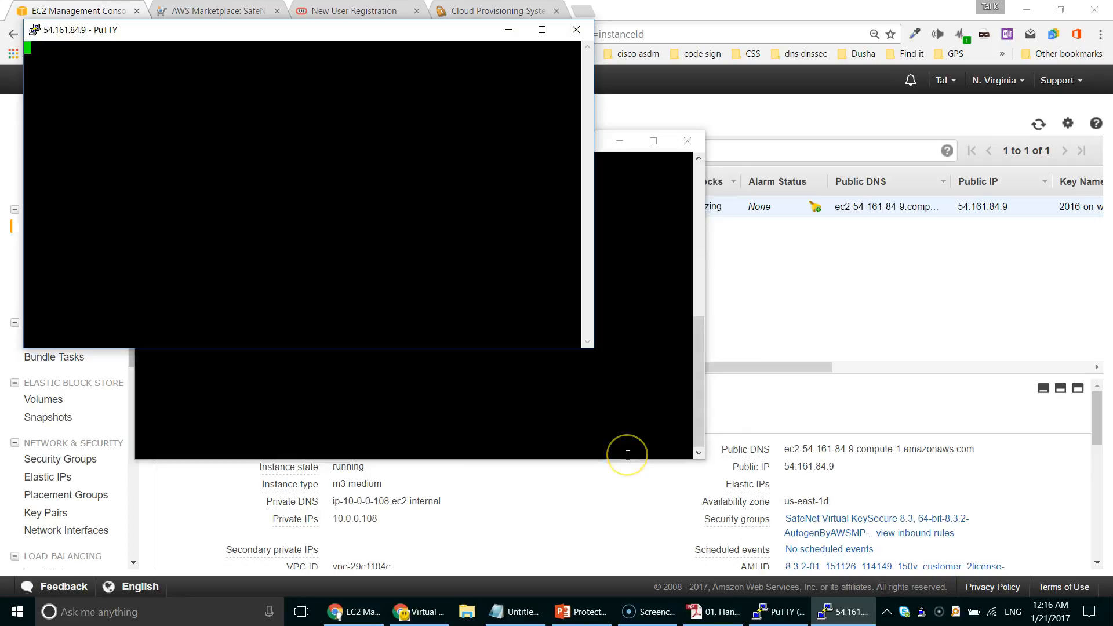
Step: Log in as talk, run option 2 (Encrypt), and close the terminal windows
{"action": "type", "text": "talk"}
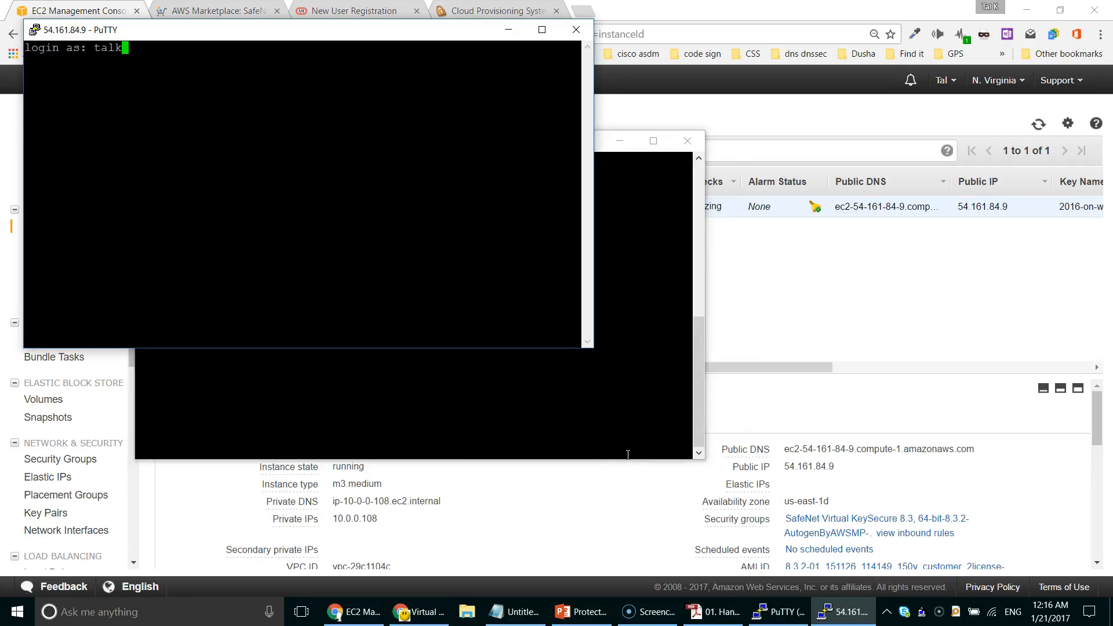
{"action": "key", "text": "Return"}
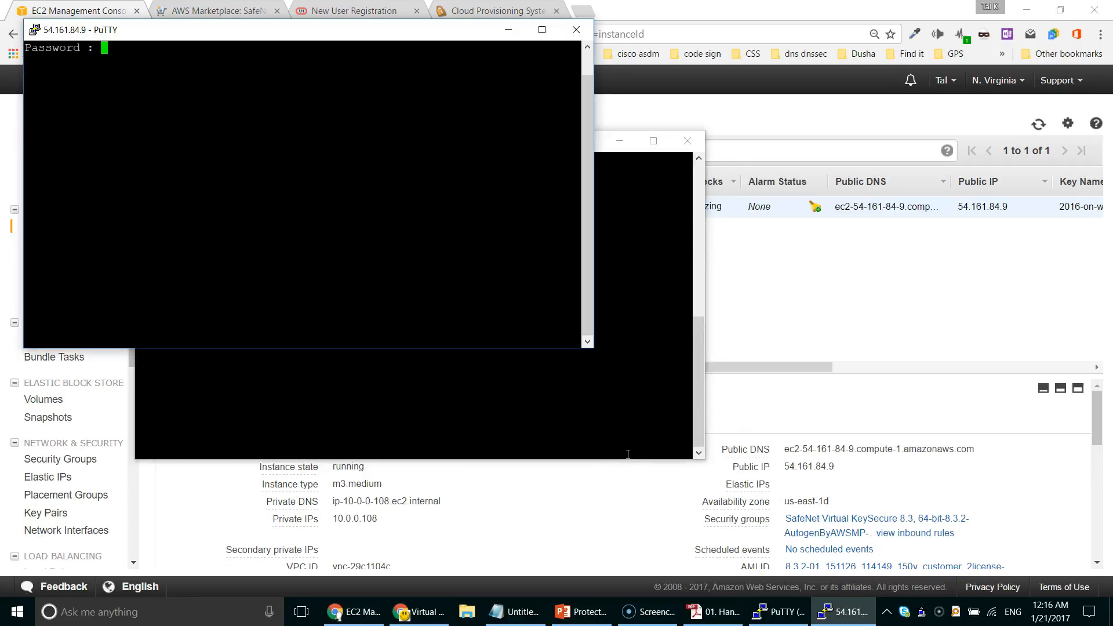
{"action": "key", "text": "Return"}
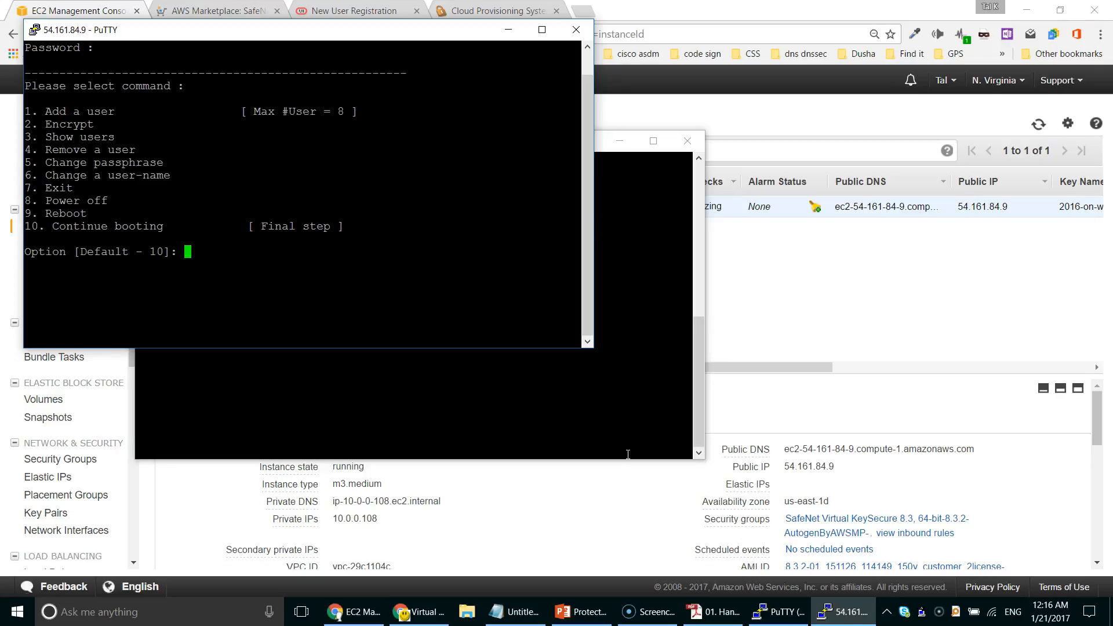
{"action": "type", "text": "2"}
{"action": "key", "text": "Return"}
{"action": "left_click", "coordinate": [683, 145]}
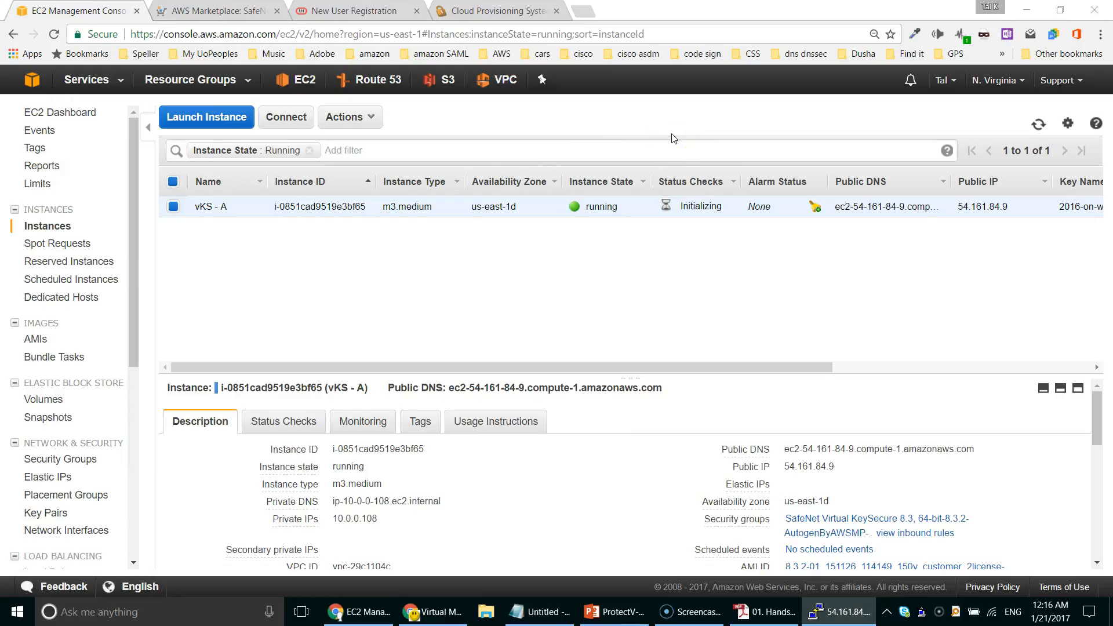
Step: Sign in to SafeNet Cloud Provisioning System and select the ProtectV Manager AWS product
{"action": "left_click", "coordinate": [493, 8]}
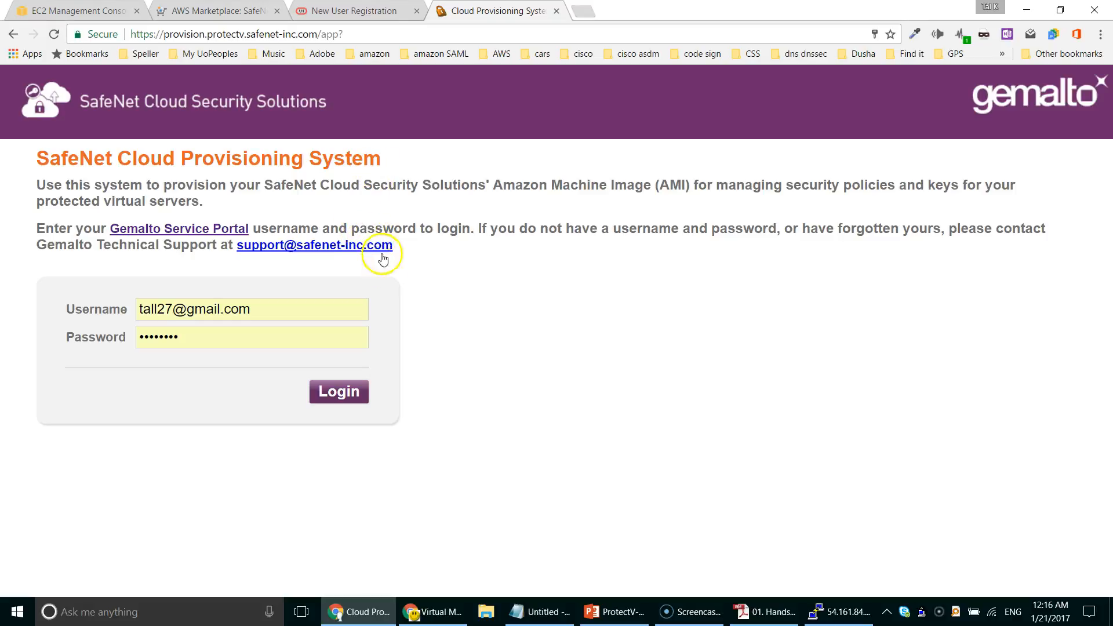
{"action": "left_click", "coordinate": [331, 392]}
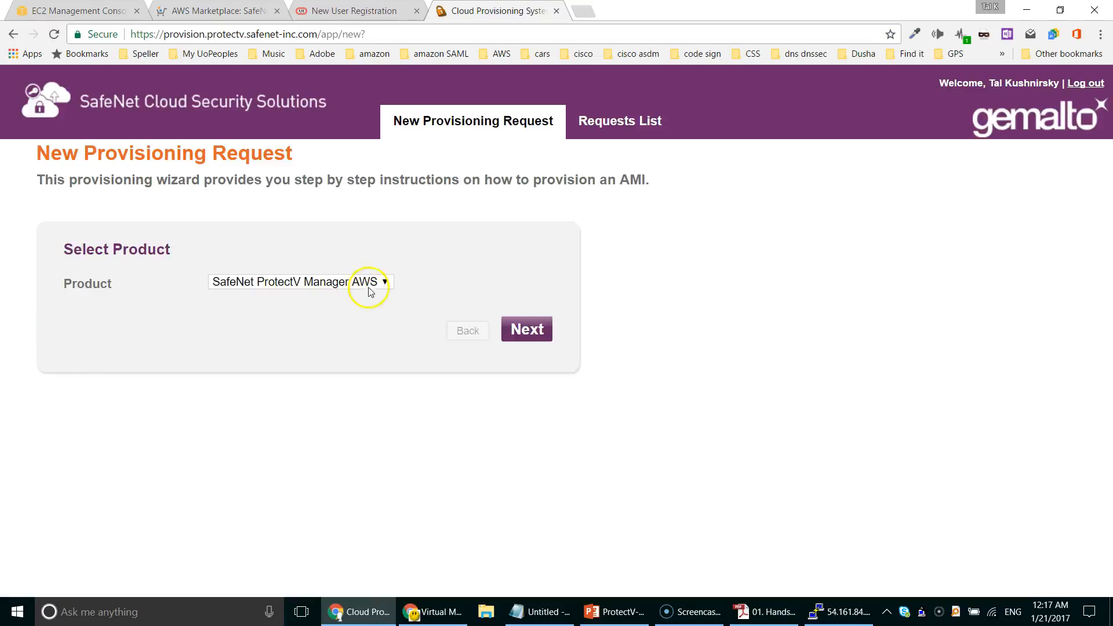
{"action": "left_click", "coordinate": [384, 284]}
{"action": "left_click", "coordinate": [384, 283]}
{"action": "left_click", "coordinate": [527, 328]}
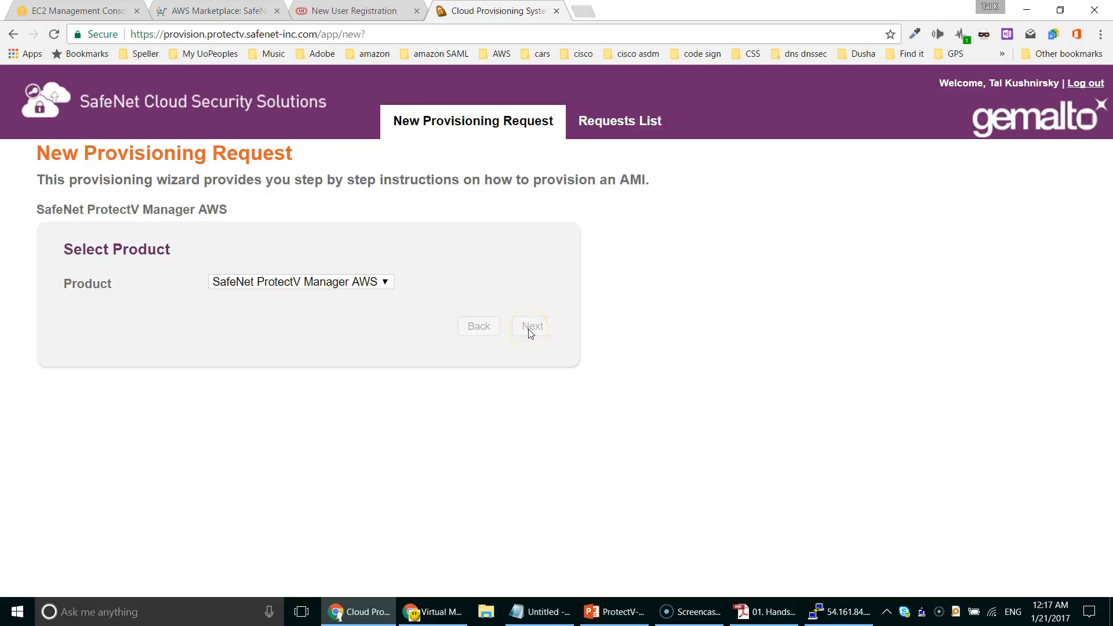
Step: Choose version 4.0.0.825 and region us-east-1 (N. Virginia), then submit the image request
{"action": "left_click", "coordinate": [351, 284]}
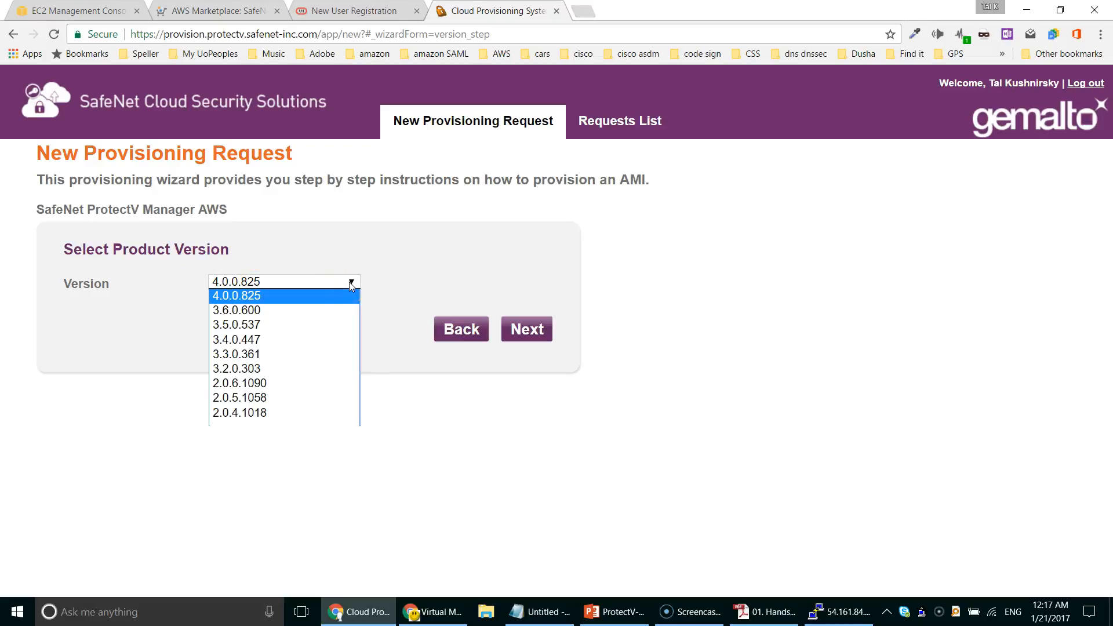
{"action": "left_click", "coordinate": [413, 273]}
{"action": "left_click", "coordinate": [530, 330]}
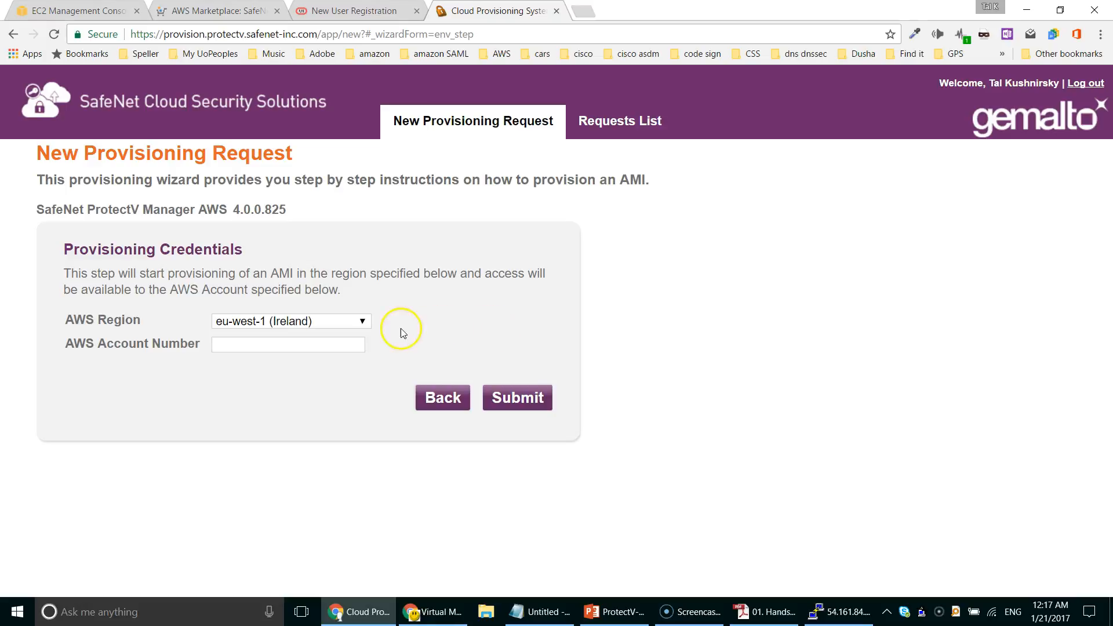
{"action": "left_click", "coordinate": [355, 323]}
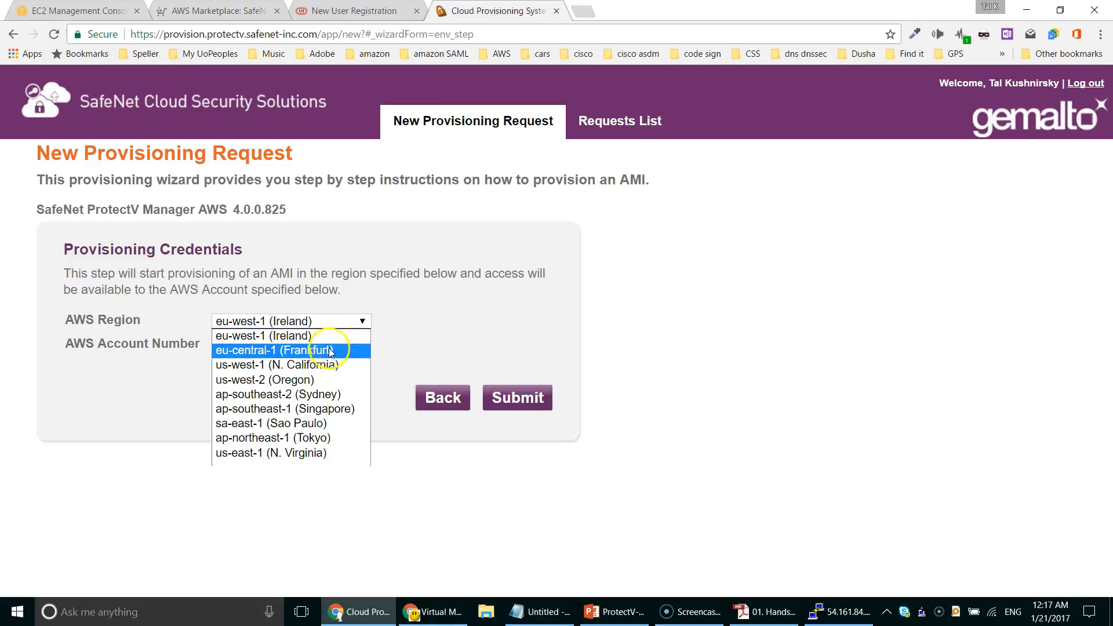
{"action": "left_click", "coordinate": [324, 453]}
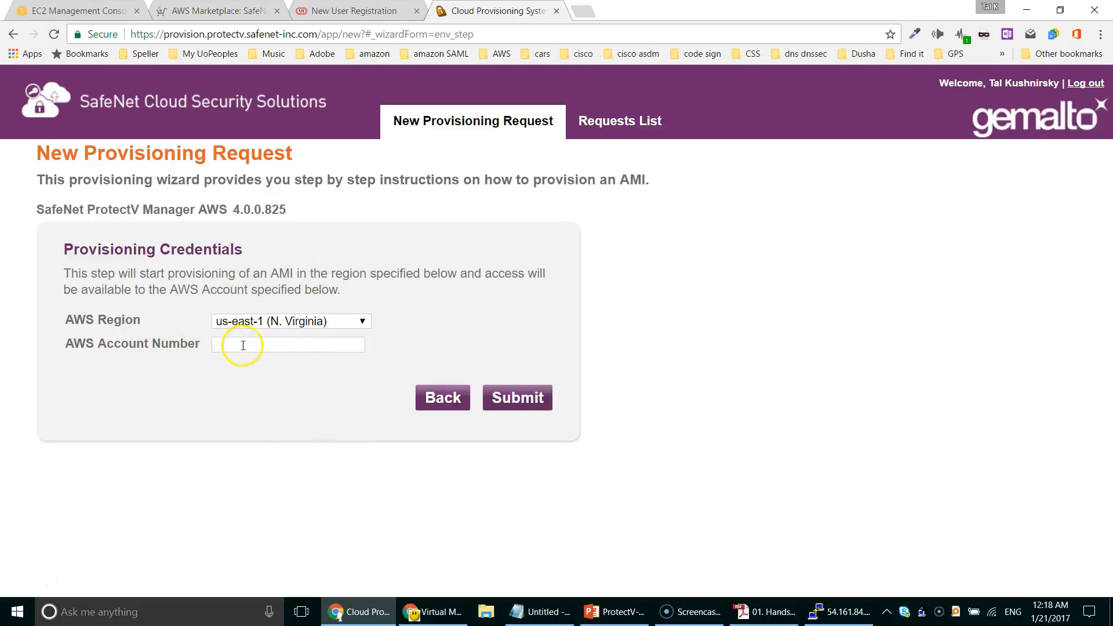
{"action": "left_click", "coordinate": [529, 402]}
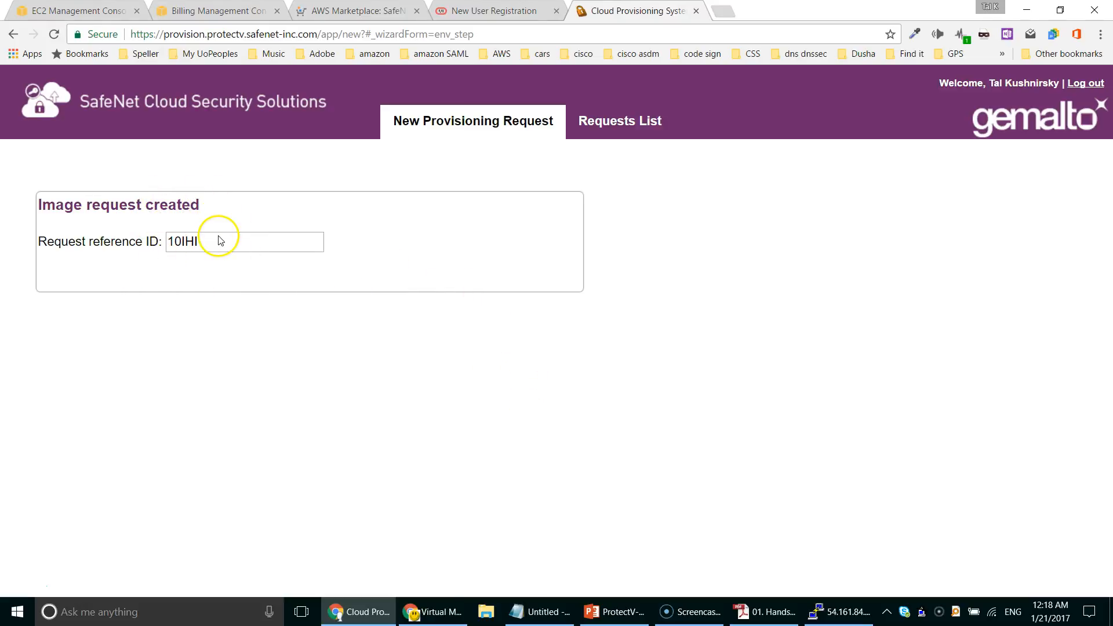
Step: Copy AMI ID ami-ee56b3f8 from the Requests List and return to the EC2 images page
{"action": "left_click", "coordinate": [627, 124]}
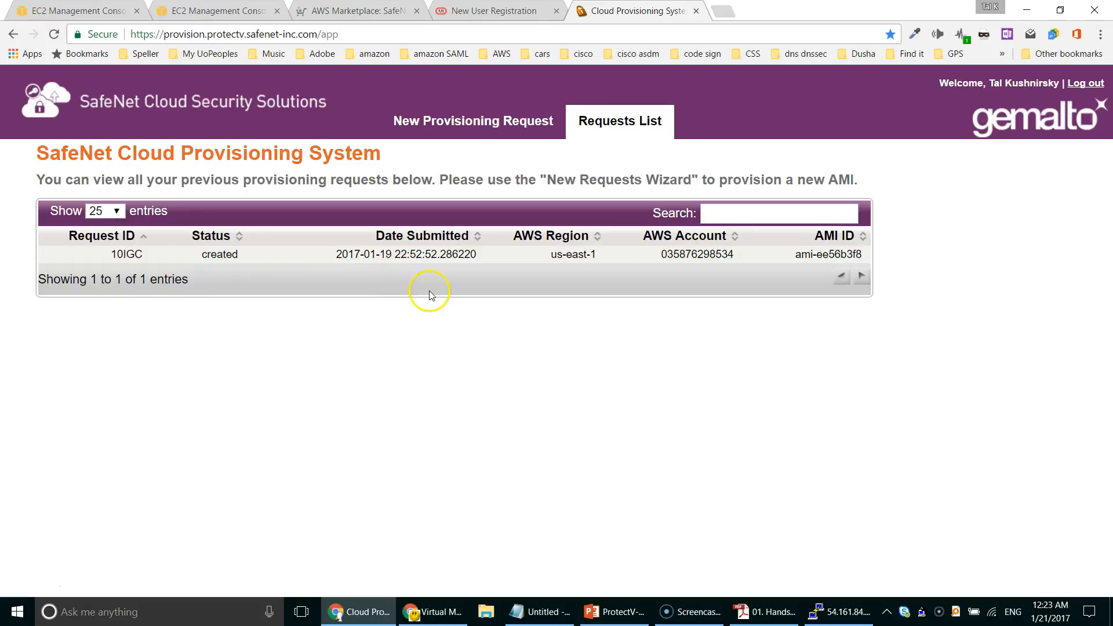
{"action": "left_click_drag", "start_coordinate": [793, 255], "coordinate": [849, 254]}
{"action": "right_click", "coordinate": [850, 253]}
{"action": "left_click", "coordinate": [869, 259]}
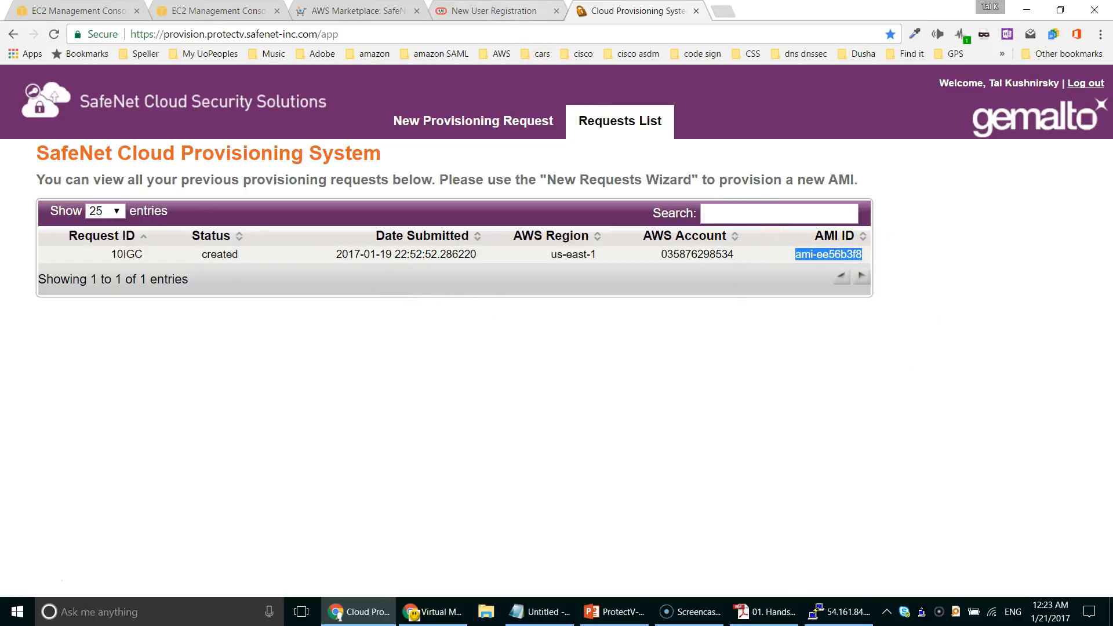
{"action": "left_click", "coordinate": [214, 11]}
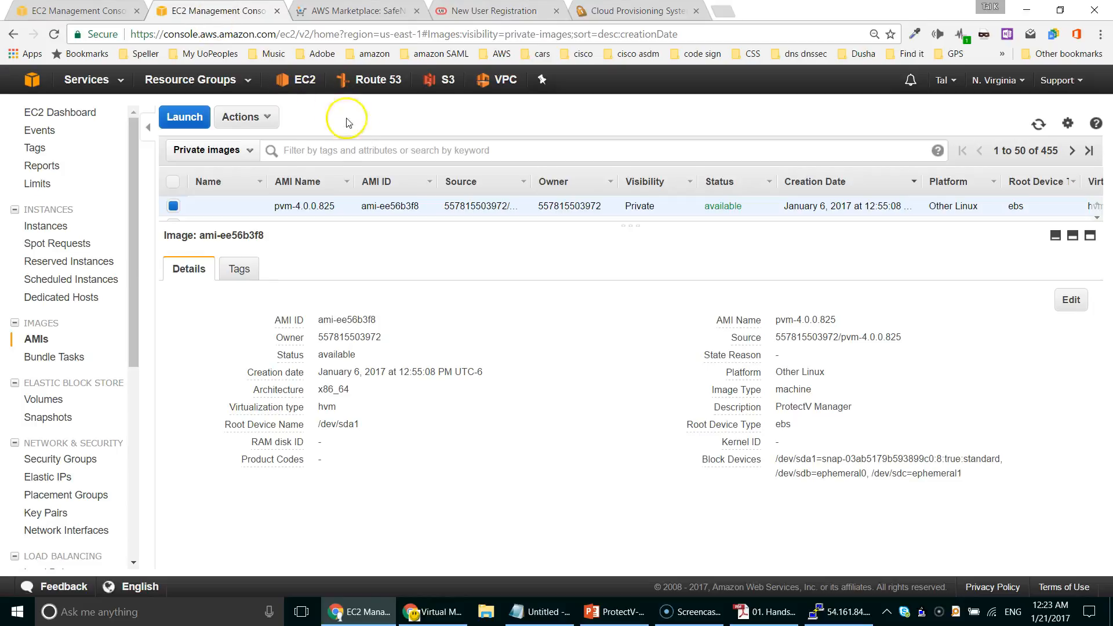
Step: Filter private images by ami-ee56b3f8 and open the actions menu on the pvm-4.0.0.825 row
{"action": "right_click", "coordinate": [367, 150]}
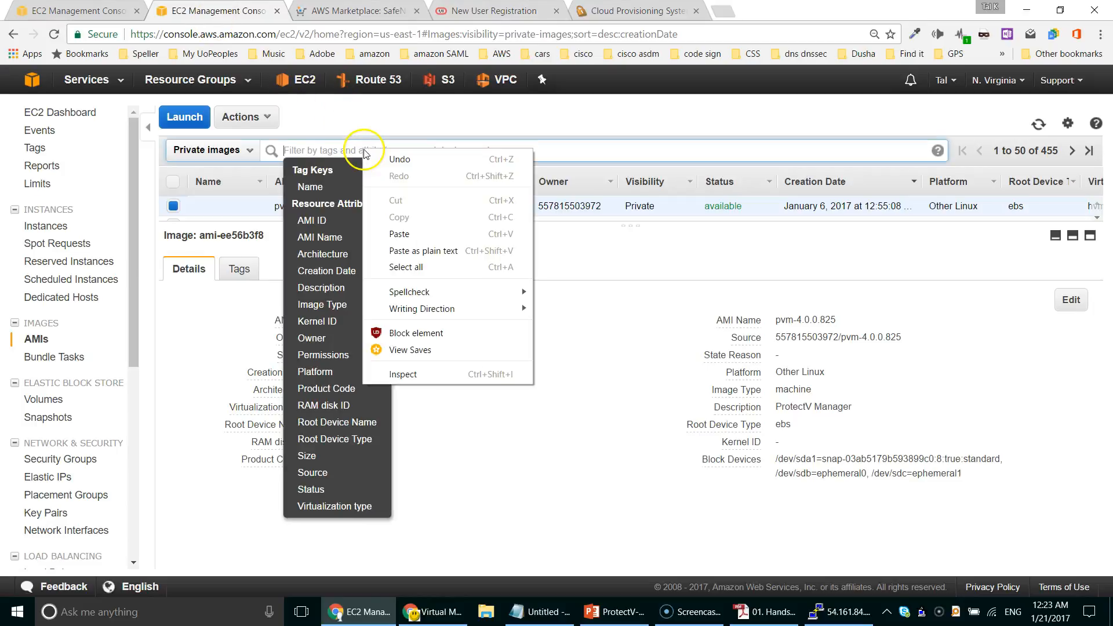
{"action": "left_click", "coordinate": [435, 231]}
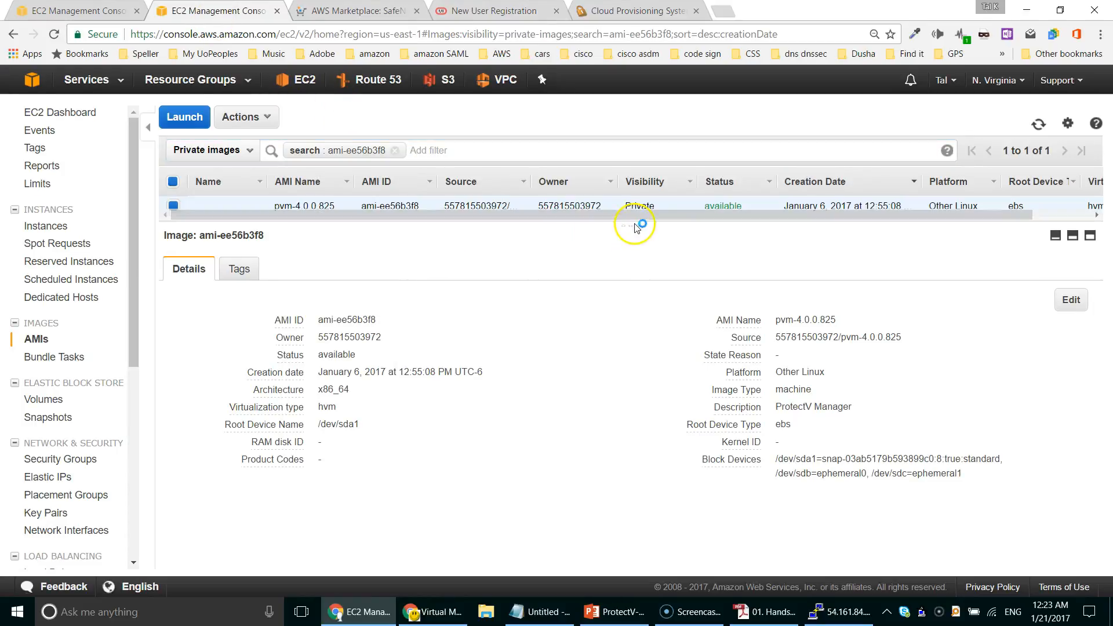
{"action": "left_click_drag", "start_coordinate": [638, 225], "coordinate": [638, 274]}
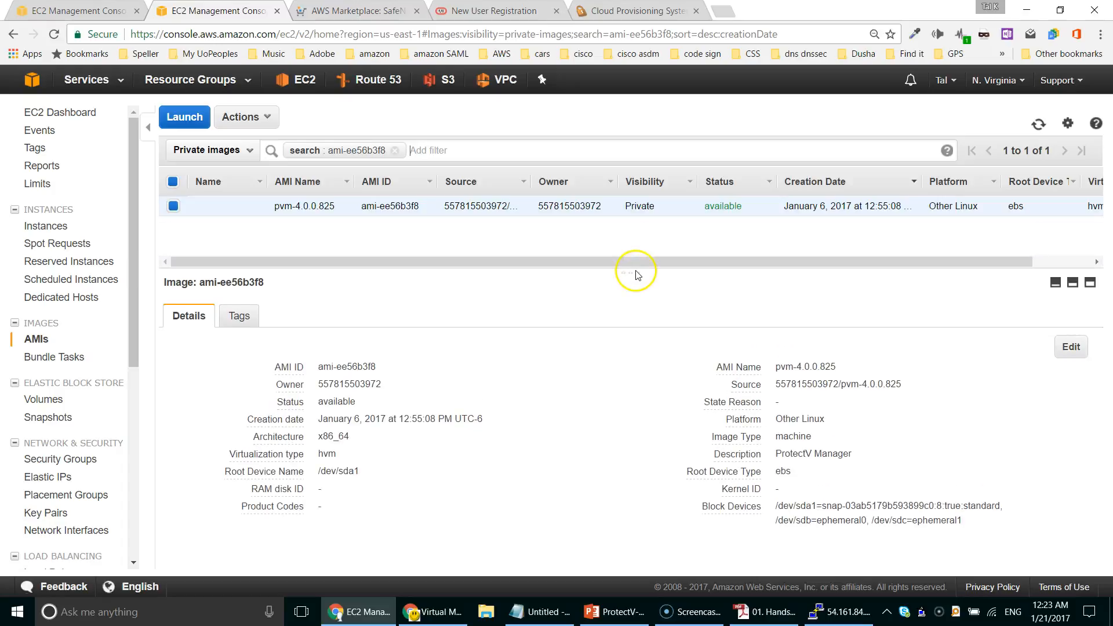
{"action": "right_click", "coordinate": [568, 207]}
Step: Launch an instance from the AMI as t2.medium, keeping the default instance details
{"action": "left_click", "coordinate": [585, 210]}
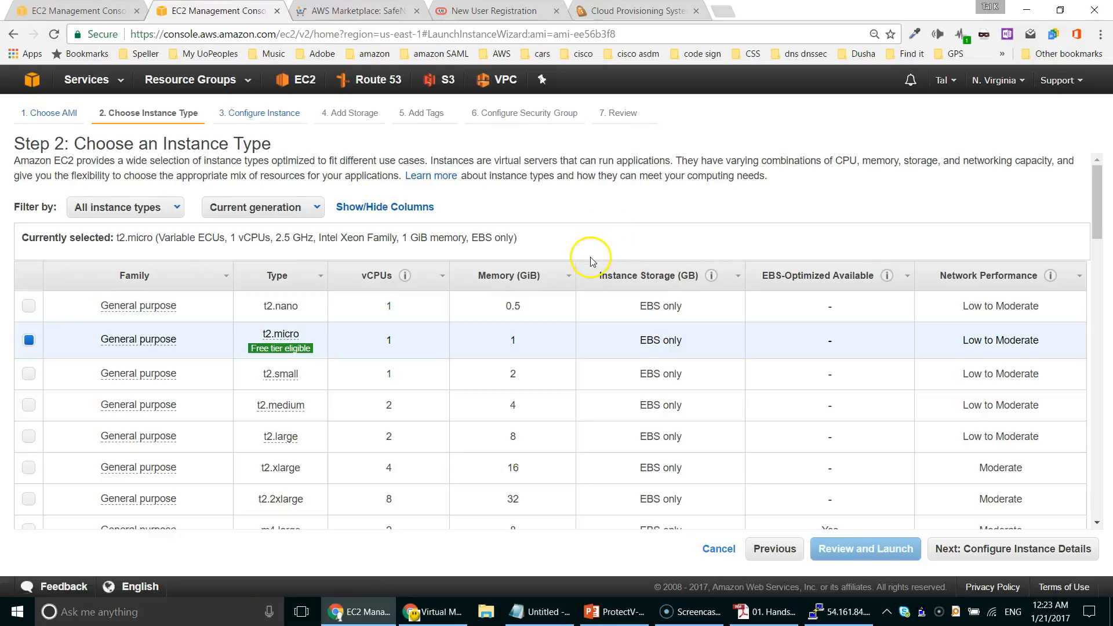
{"action": "scroll", "coordinate": [546, 279], "scroll_direction": "down", "scroll_amount": 1}
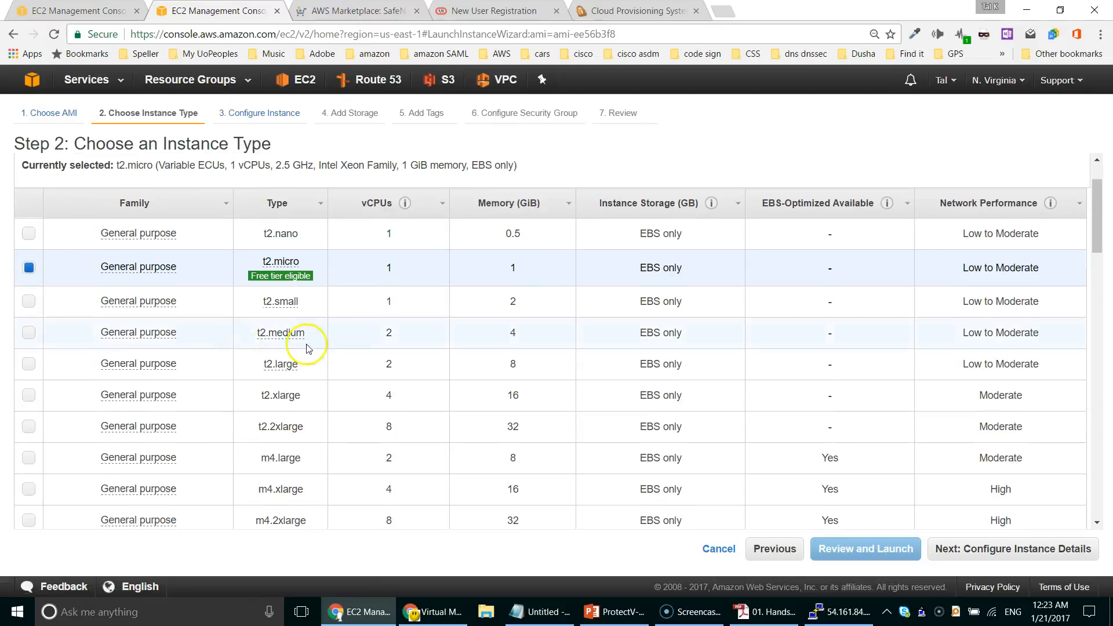
{"action": "left_click", "coordinate": [29, 336]}
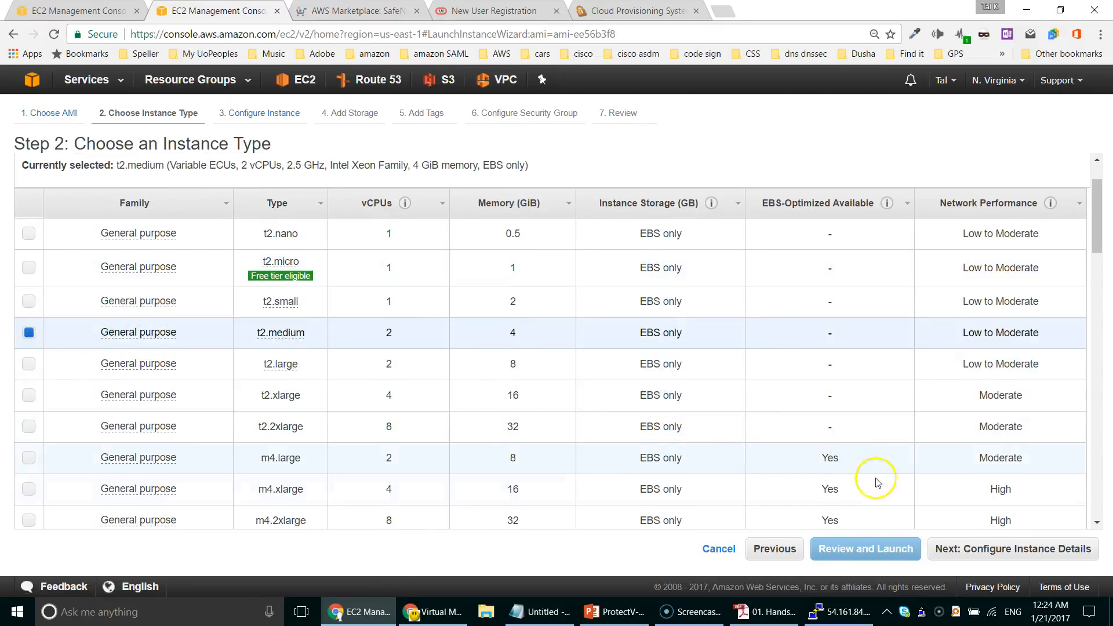
{"action": "left_click", "coordinate": [997, 550]}
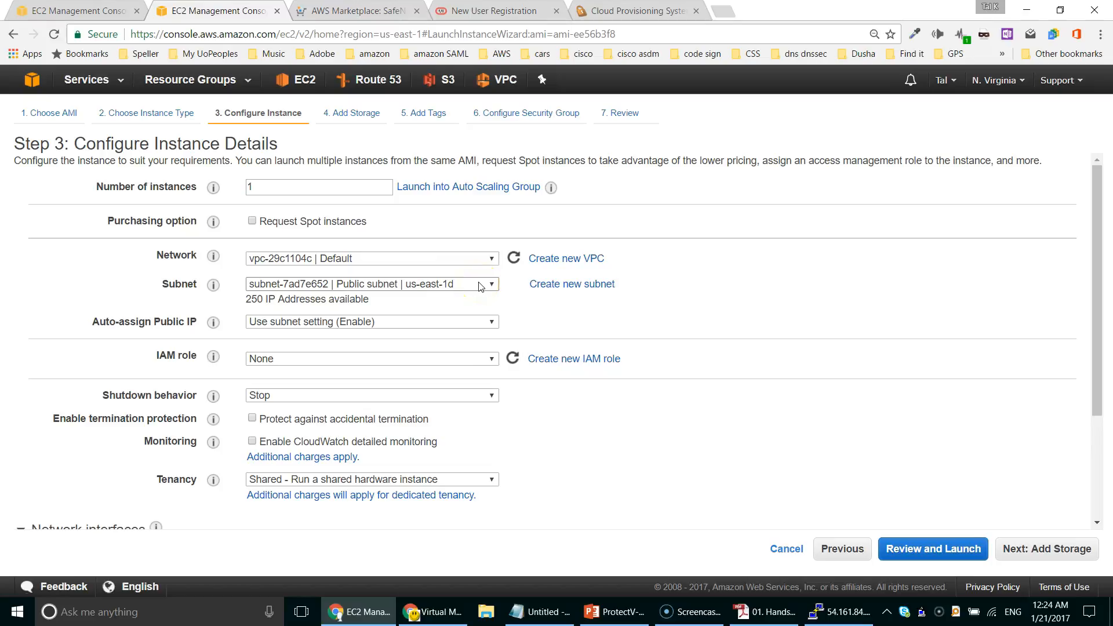
{"action": "left_click", "coordinate": [1040, 549]}
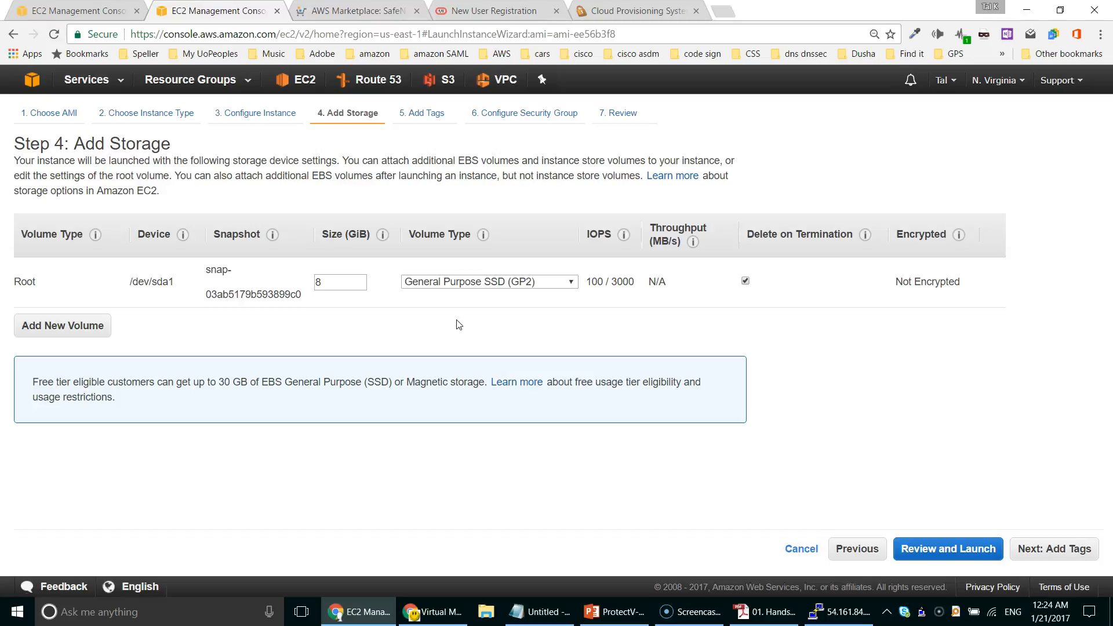
Step: Add an extra 8 GiB EBS volume set to delete on termination
{"action": "left_click", "coordinate": [26, 325]}
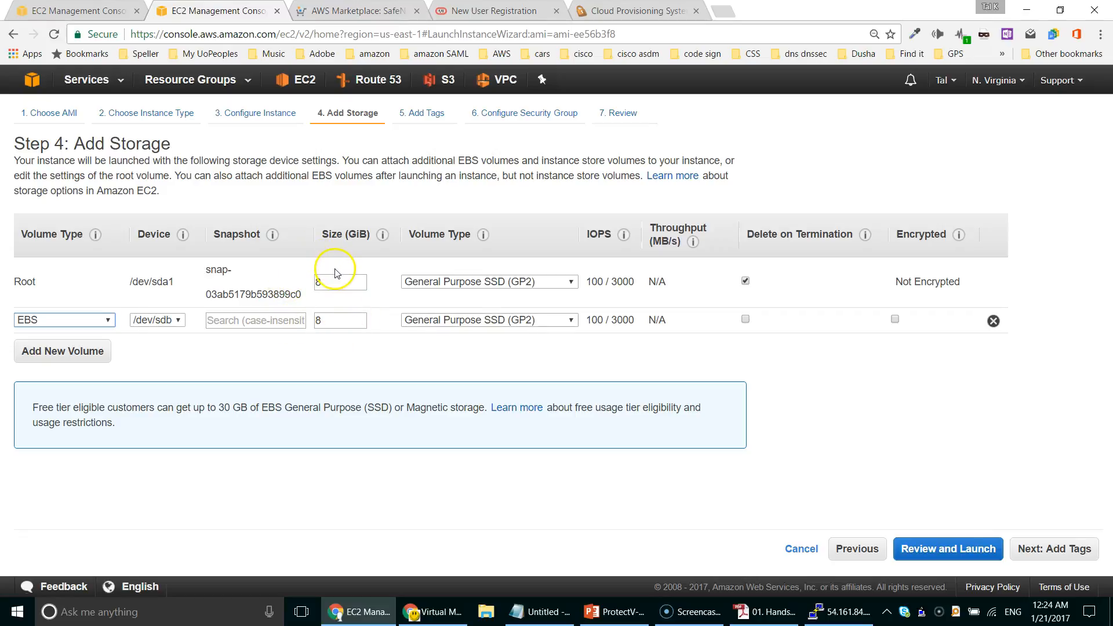
{"action": "left_click", "coordinate": [1064, 555]}
{"action": "left_click", "coordinate": [745, 320]}
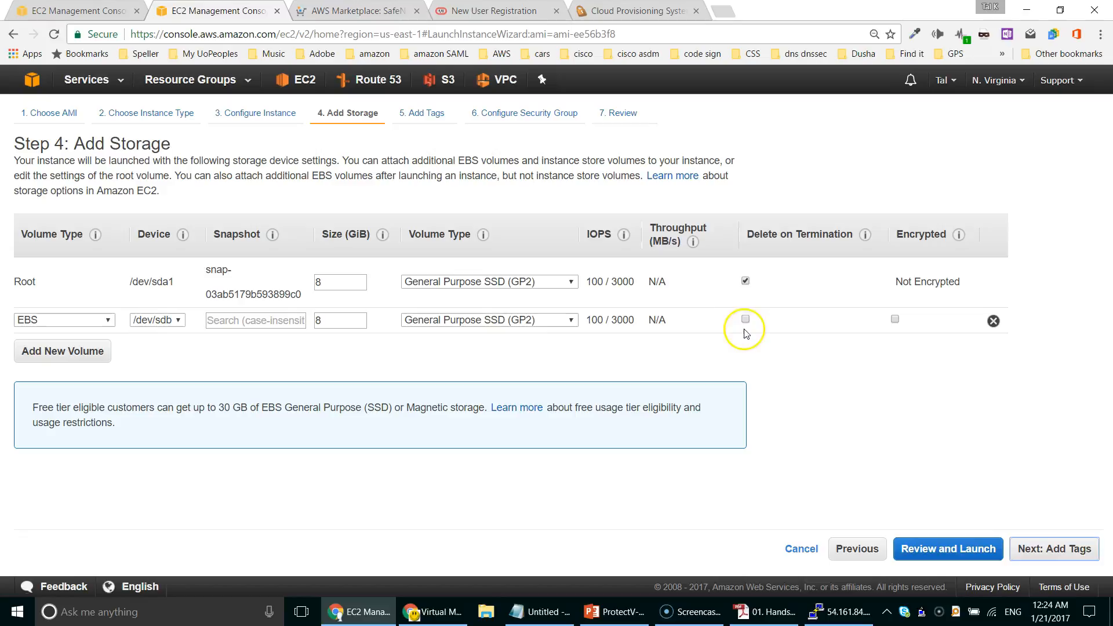
{"action": "left_click", "coordinate": [1047, 551]}
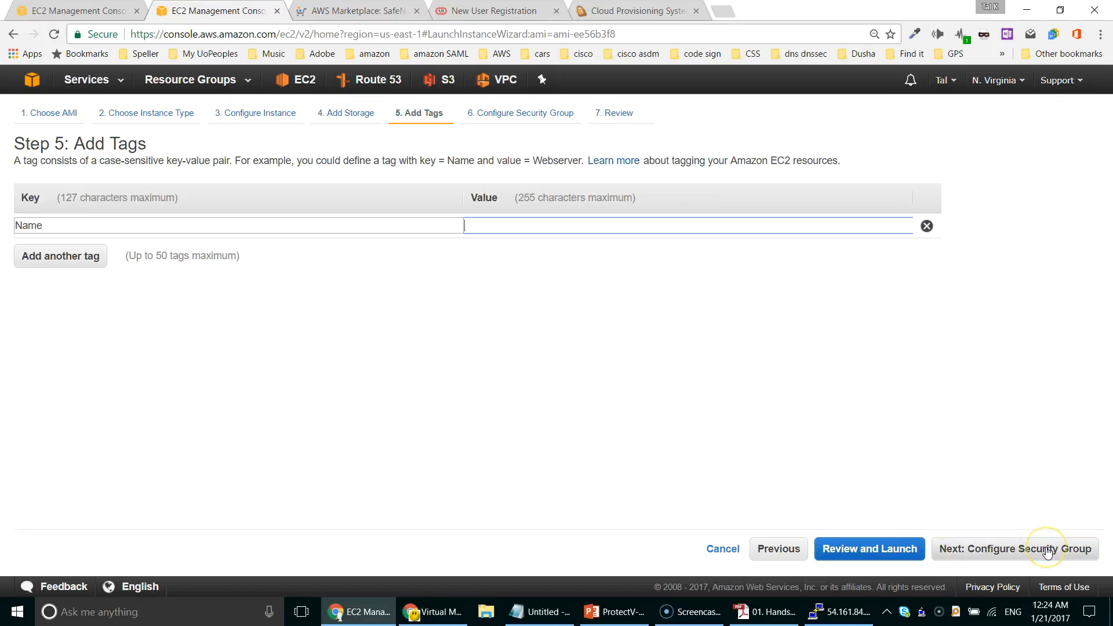
Step: Give the instance the Name tag value PVM 4.0.0.825
{"action": "left_click", "coordinate": [680, 227]}
{"action": "type", "text": "PVM"}
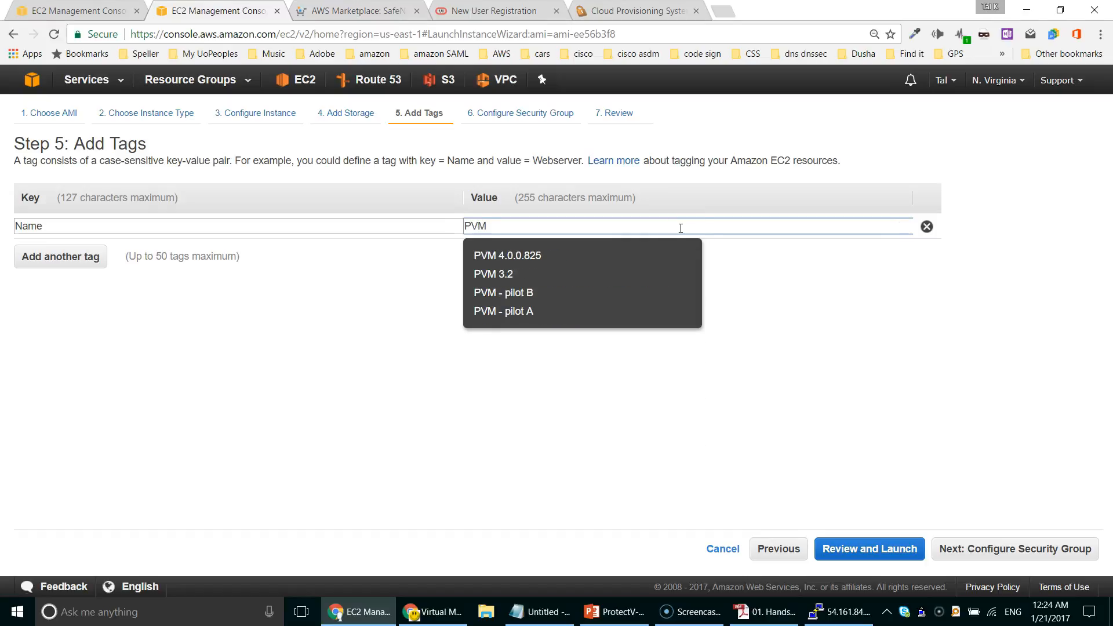
{"action": "left_click", "coordinate": [566, 255]}
{"action": "left_click", "coordinate": [1033, 551]}
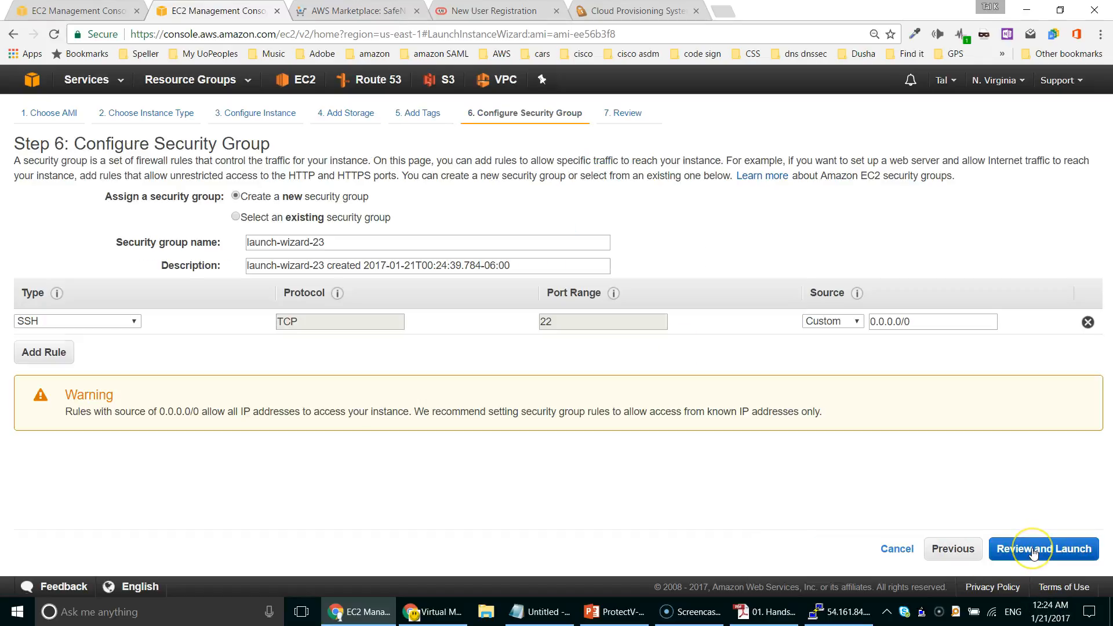
Step: Add a TCP 443 security group rule alongside SSH 22, removing an extra unneeded rule
{"action": "left_click", "coordinate": [59, 358]}
{"action": "left_click", "coordinate": [576, 347]}
{"action": "type", "text": "443"}
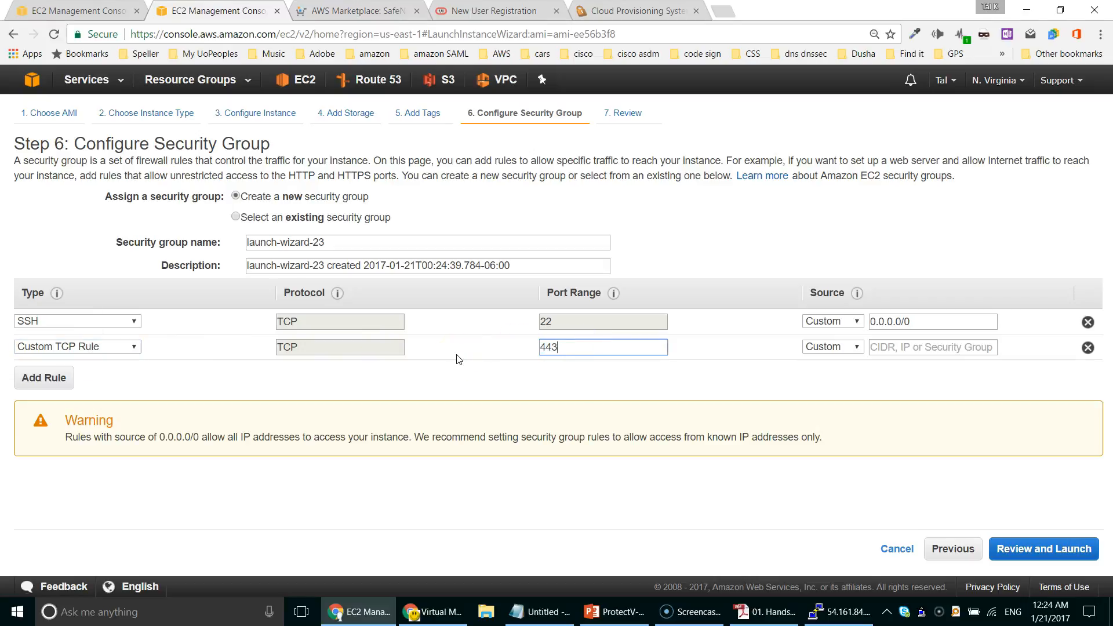
{"action": "left_click", "coordinate": [43, 380]}
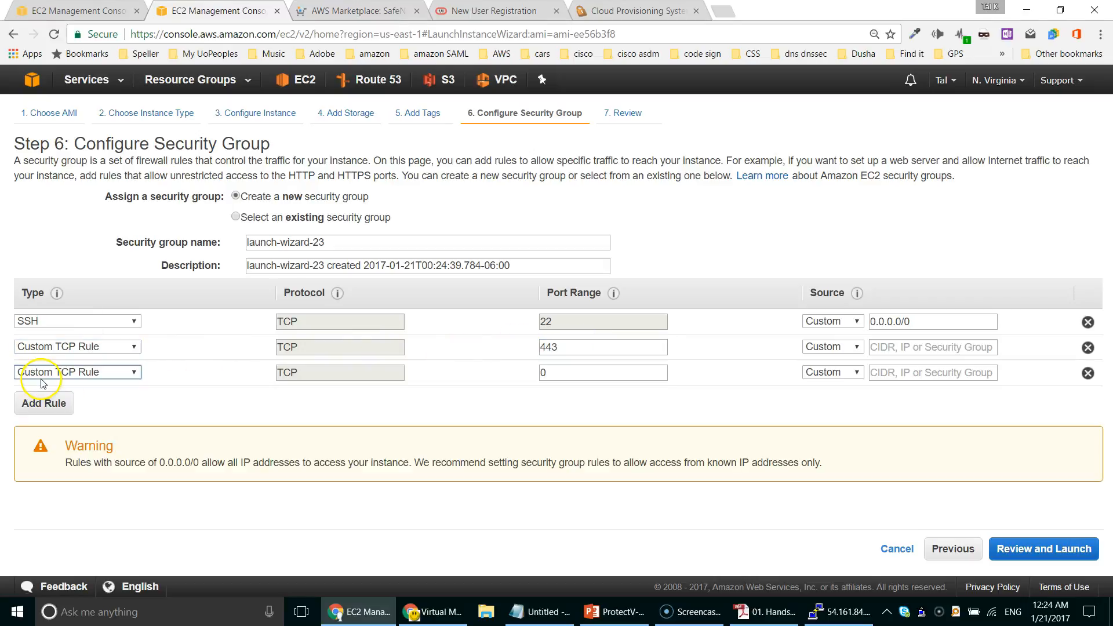
{"action": "left_click", "coordinate": [598, 374]}
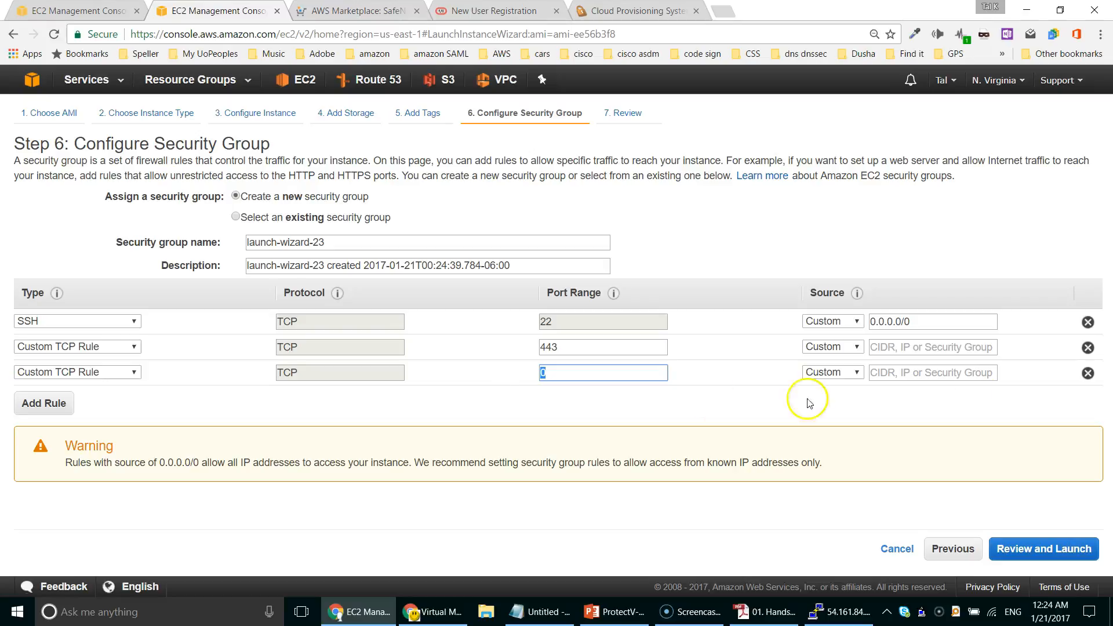
{"action": "left_click", "coordinate": [1087, 373]}
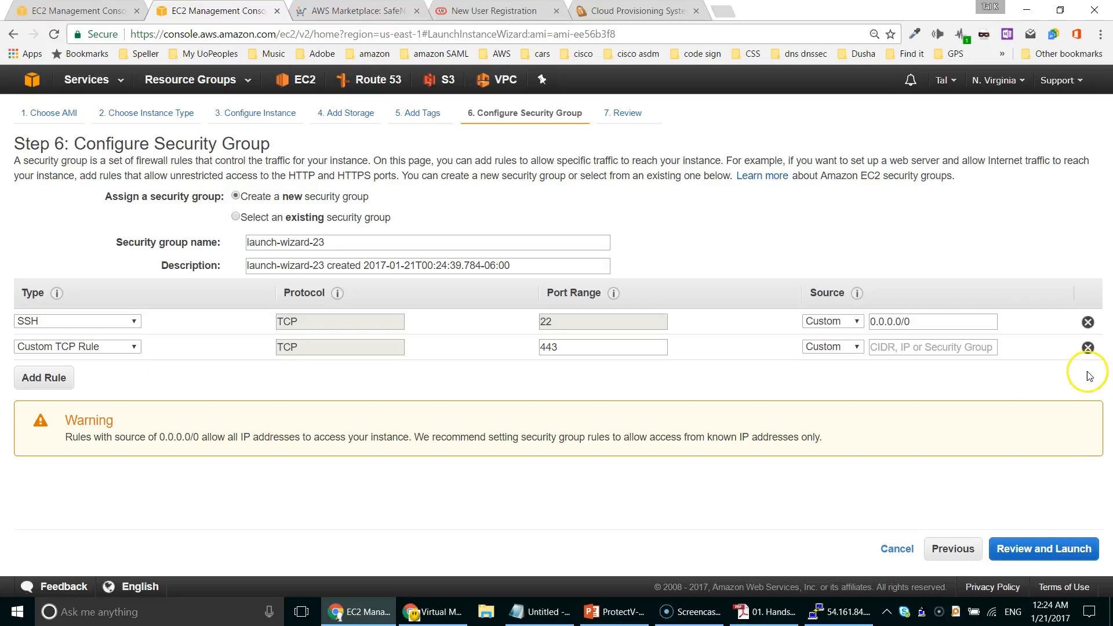
Step: Review the configuration and launch the ProtectV Manager instance
{"action": "left_click", "coordinate": [1038, 548]}
{"action": "left_click", "coordinate": [1037, 548]}
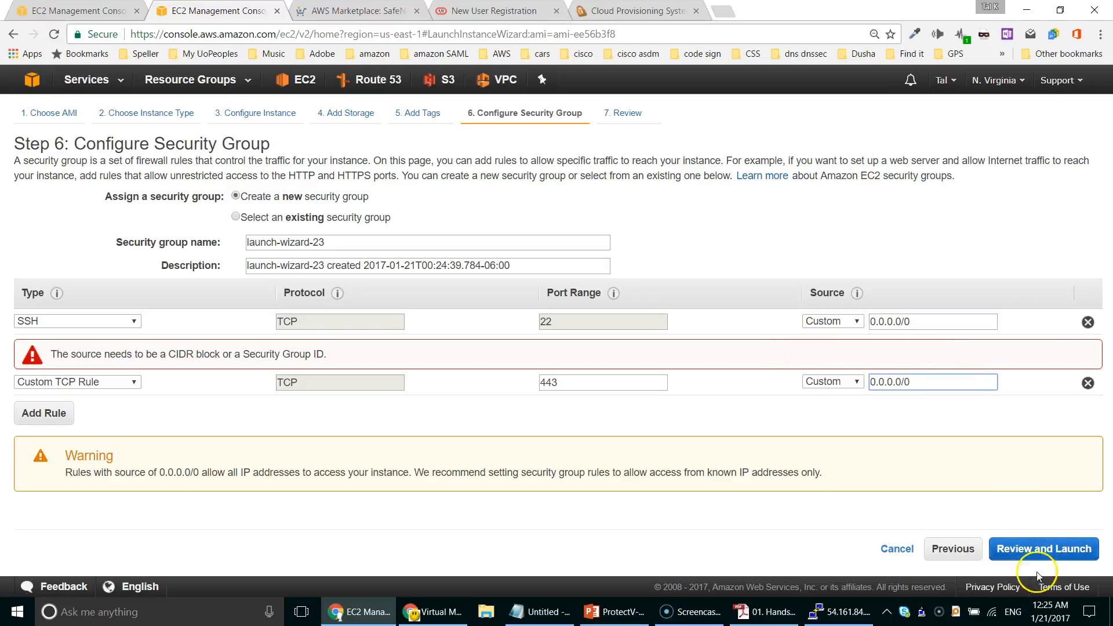
{"action": "left_click", "coordinate": [1073, 548]}
{"action": "left_click", "coordinate": [717, 457]}
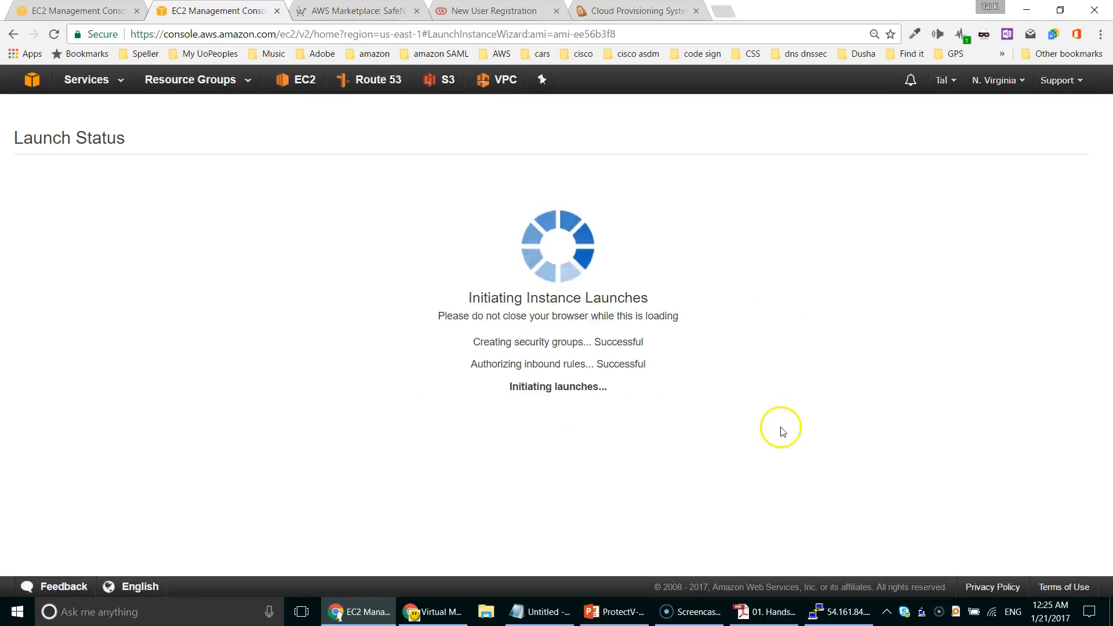
Step: List the running EC2 instances and copy PVM 4.0.0.825's public IP 54.175.36.69
{"action": "left_click", "coordinate": [297, 79]}
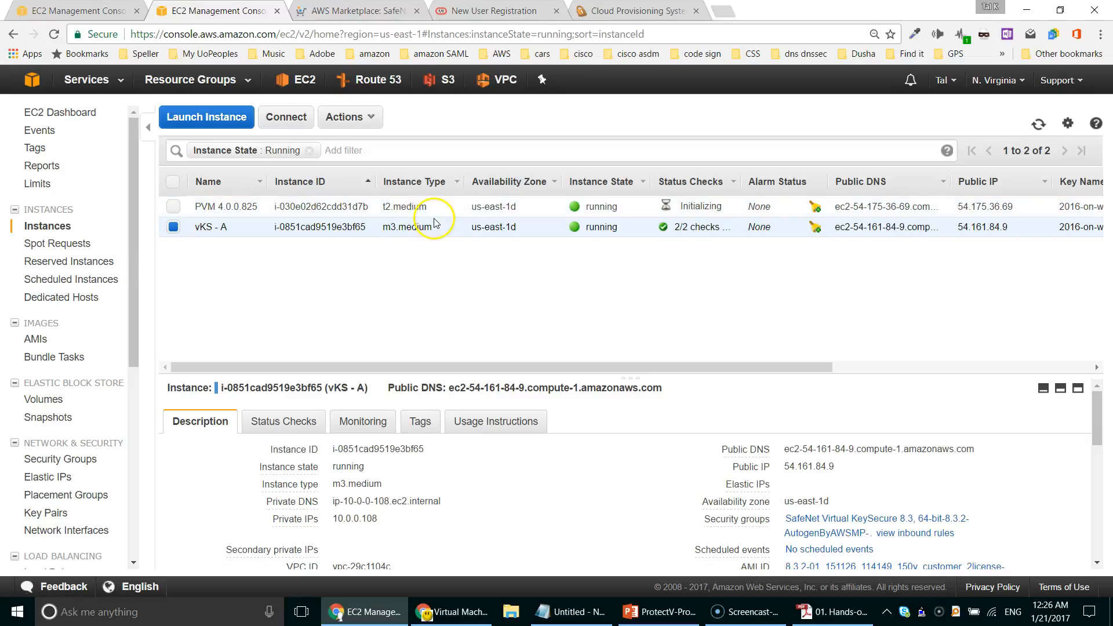
{"action": "left_click_drag", "start_coordinate": [1015, 210], "coordinate": [956, 208]}
{"action": "key", "text": "ctrl+c"}
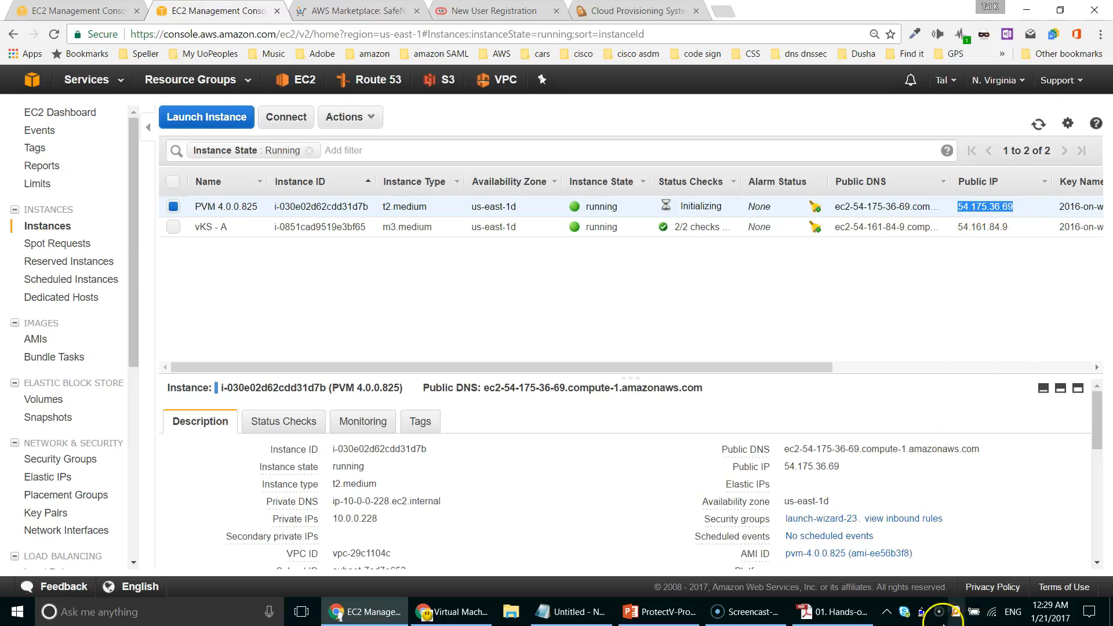
{"action": "right_click", "coordinate": [921, 612]}
Step: Open a PuTTY SSH session to 54.175.36.69 and log in as pvadmin
{"action": "left_click", "coordinate": [895, 508]}
{"action": "key", "text": "ctrl+v"}
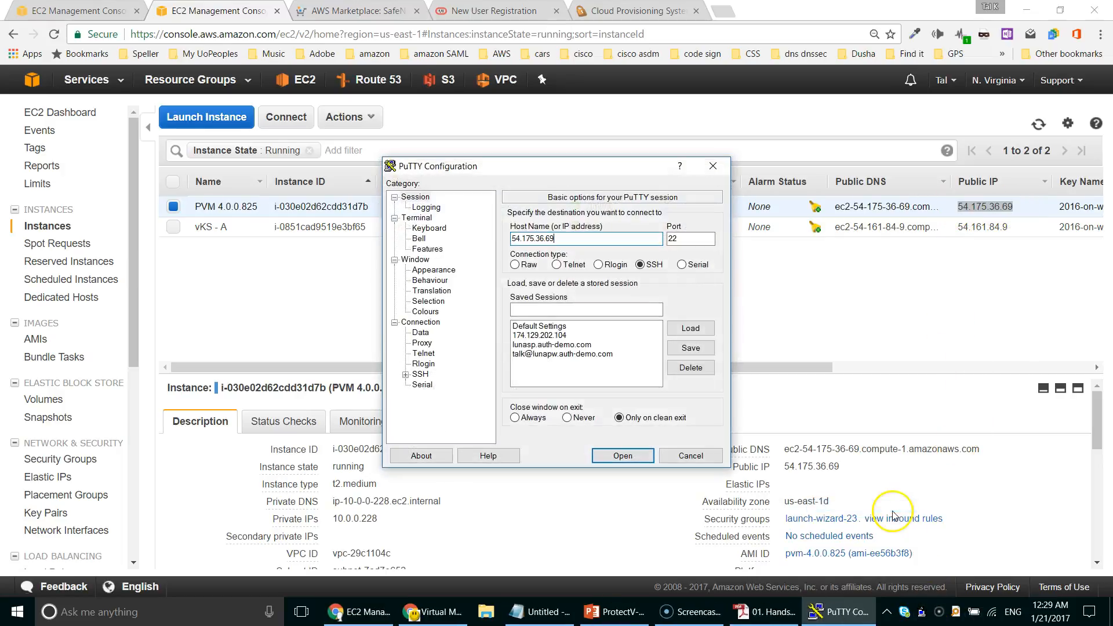
{"action": "left_click", "coordinate": [622, 457]}
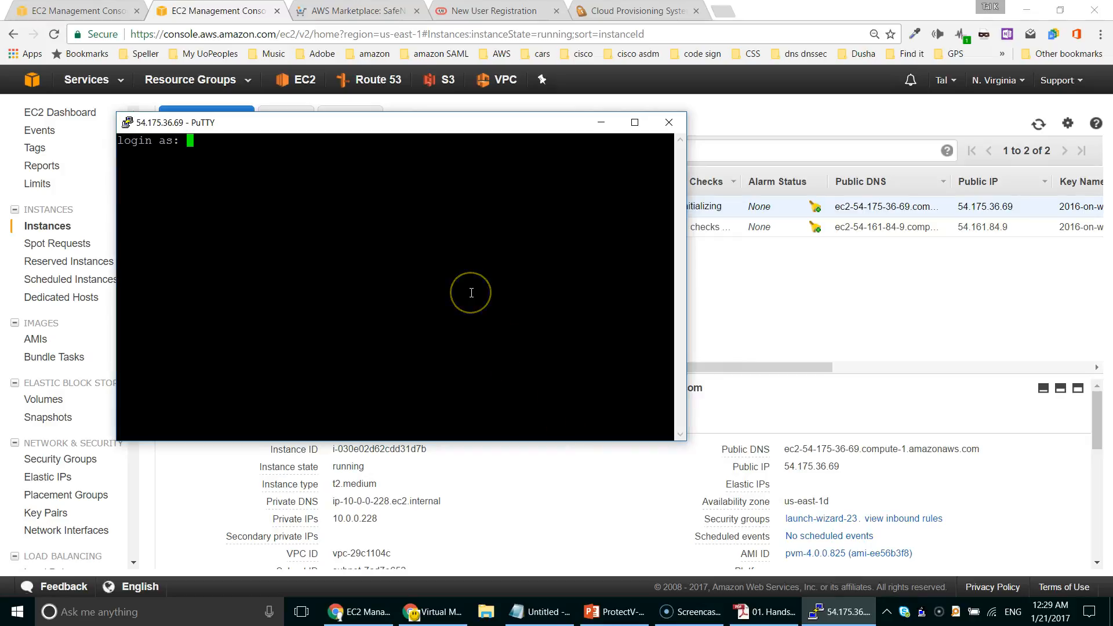
{"action": "type", "text": "pvadmin"}
{"action": "key", "text": "Return"}
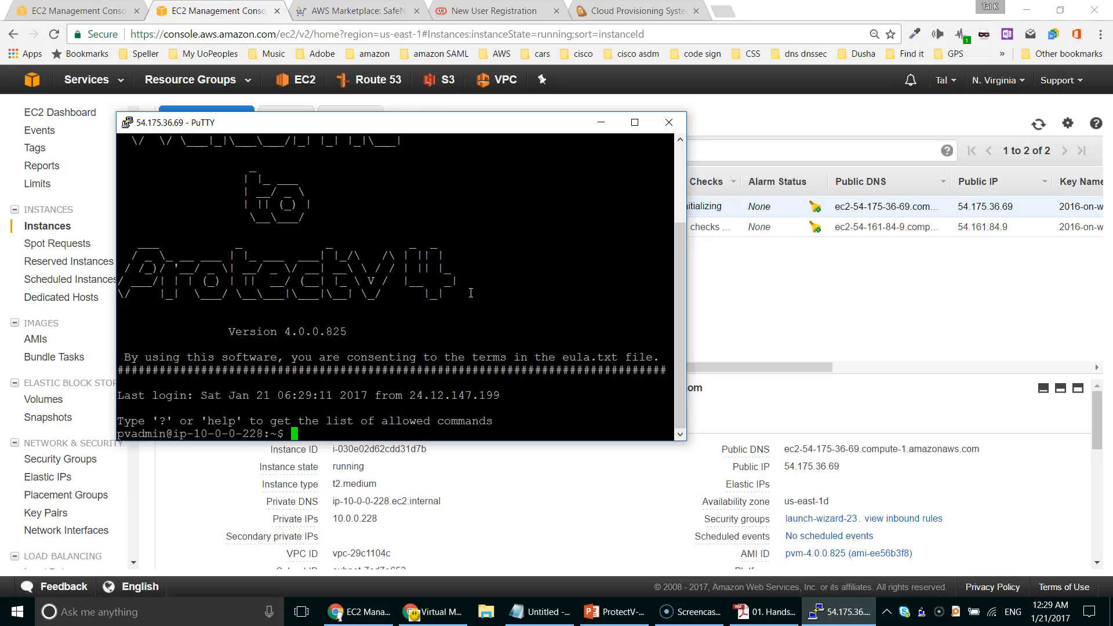
Step: Run 'sudo pvmctl encryptpvm status' to check the ProtectV Manager encryption status
{"action": "key", "text": "alt+Tab"}
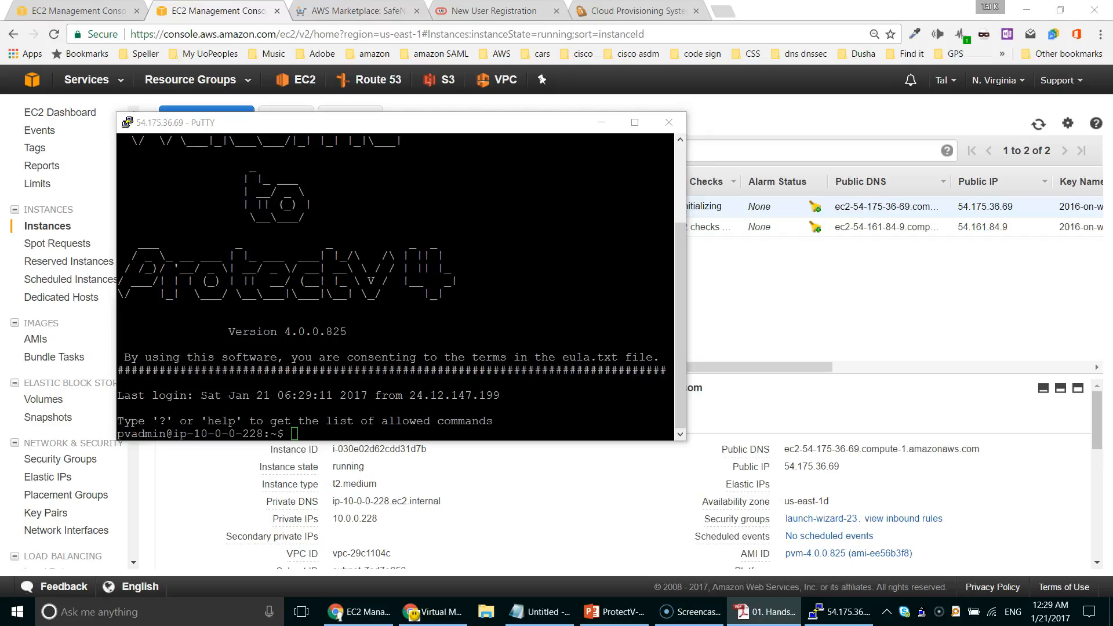
{"action": "right_click", "coordinate": [454, 320]}
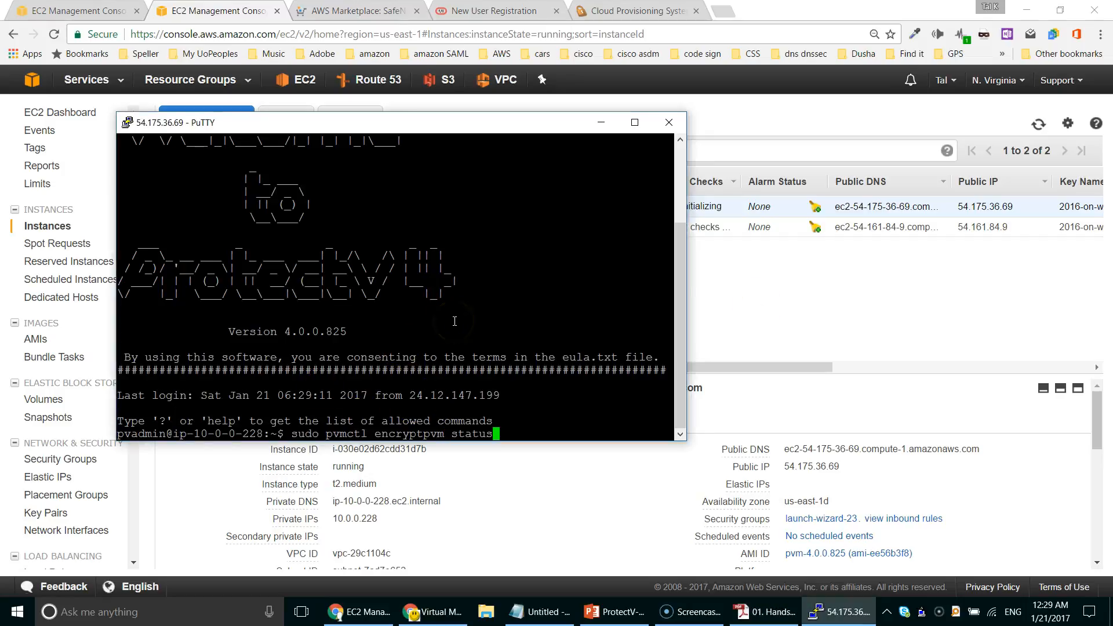
{"action": "key", "text": "Return"}
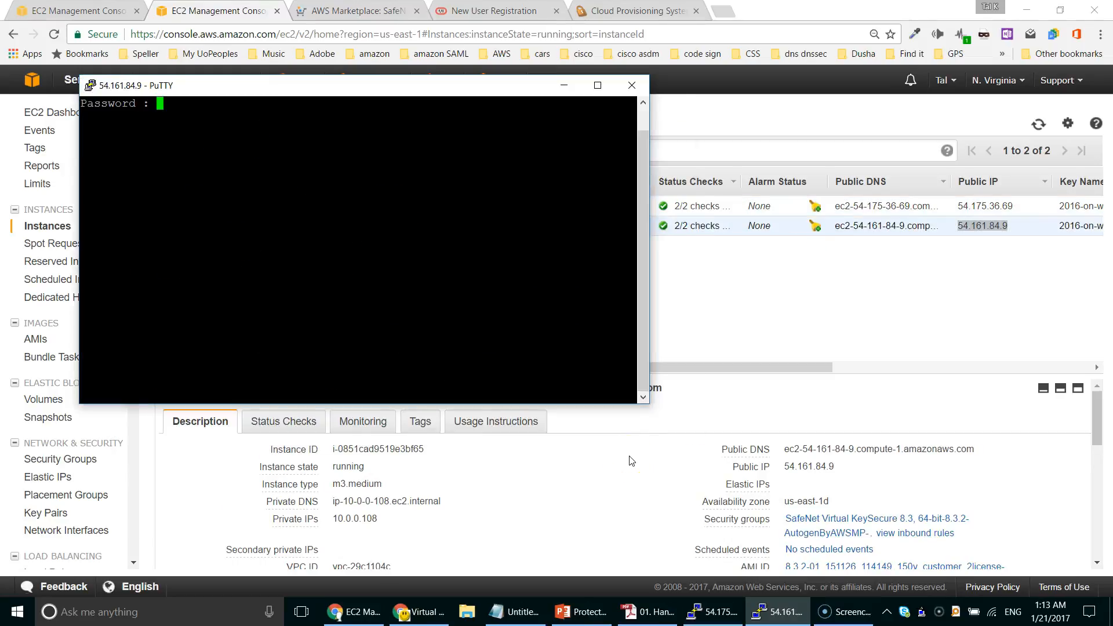
Step: Finish KeySecure first boot: admin password entered twice, hostname, time zone 9, default port
{"action": "key", "text": "Return"}
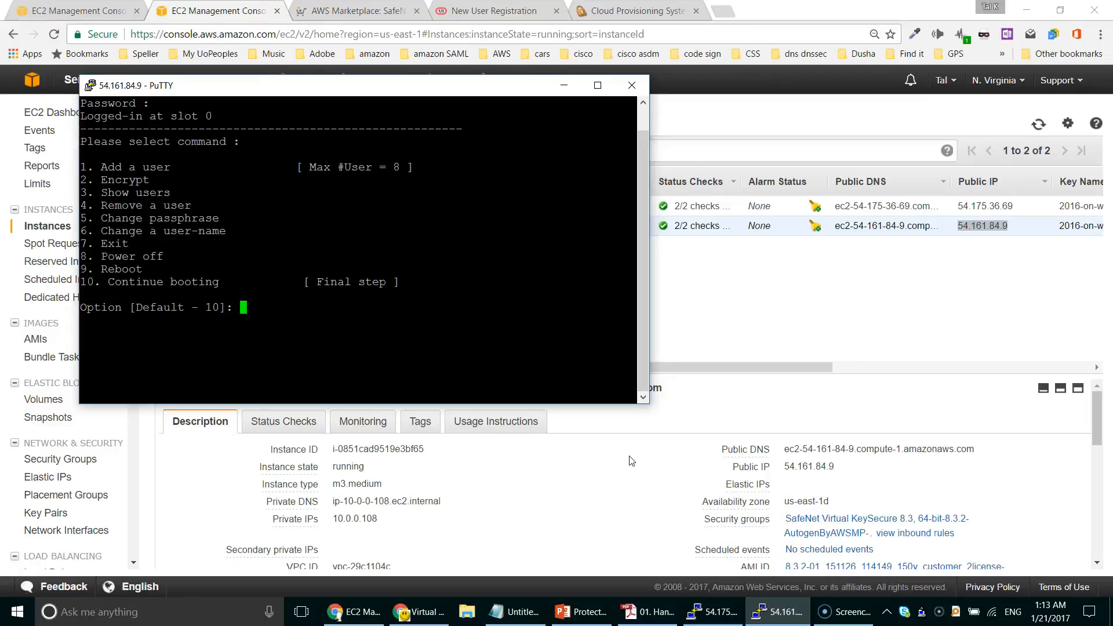
{"action": "key", "text": "Return"}
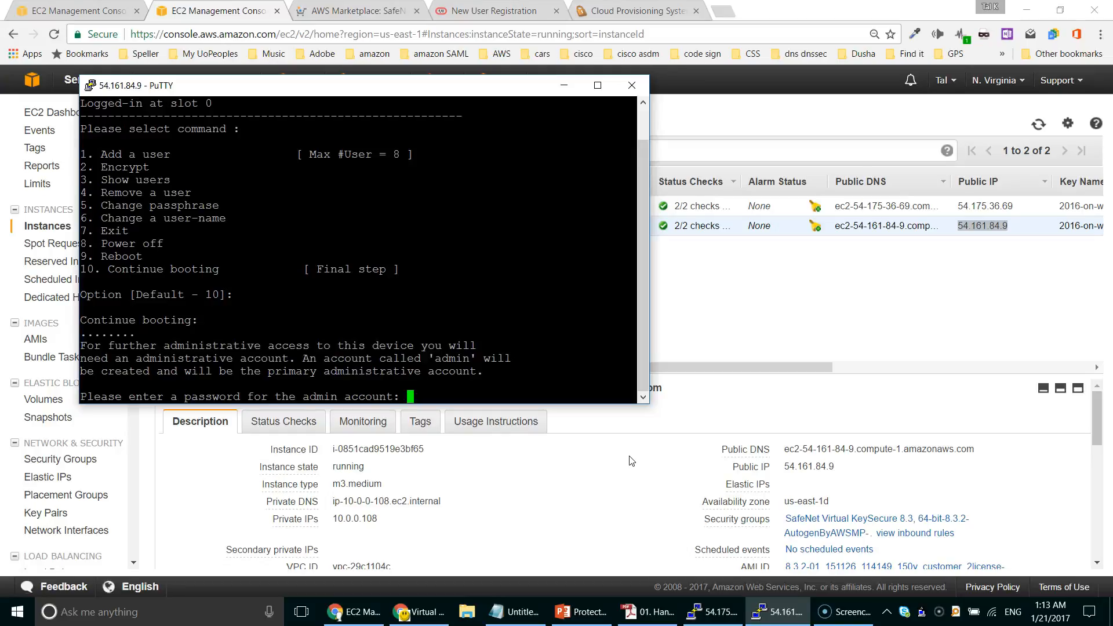
{"action": "key", "text": "Return"}
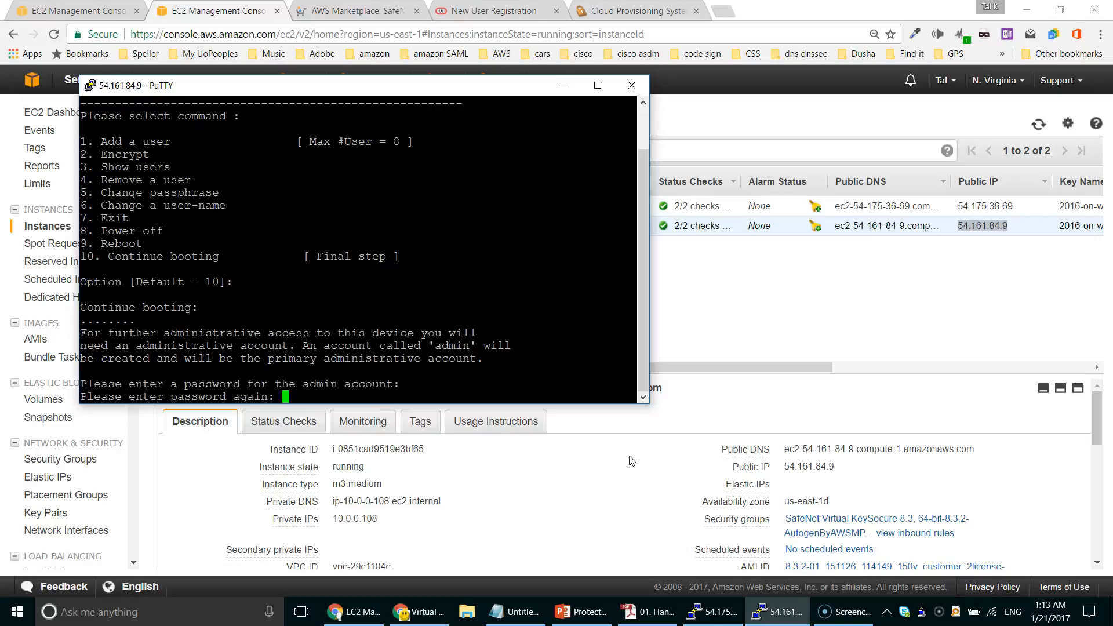
{"action": "key", "text": "Return"}
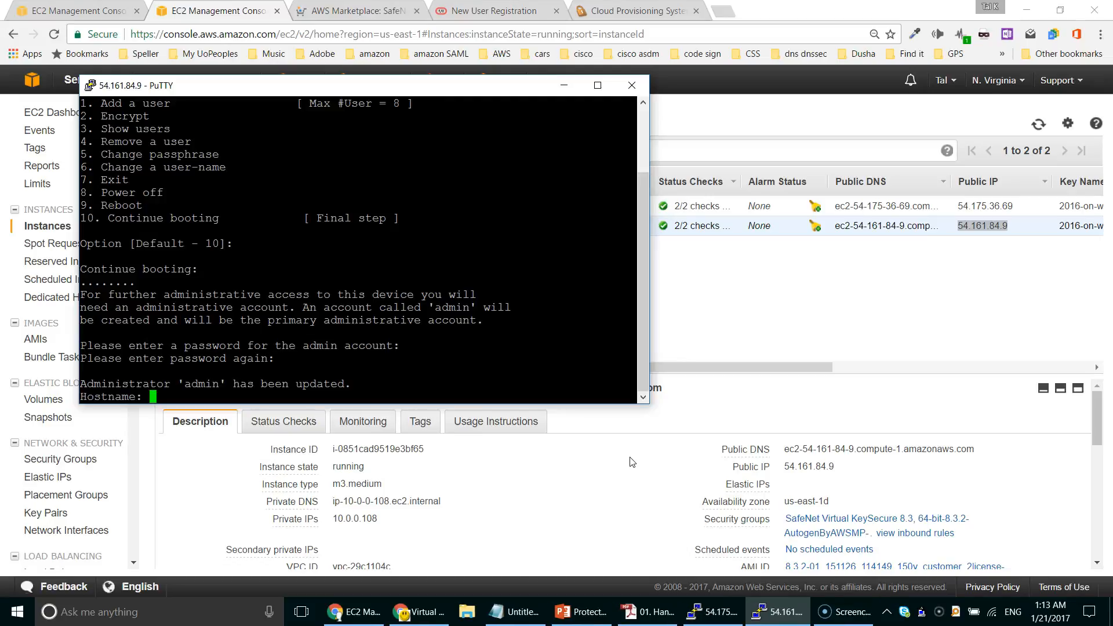
{"action": "key", "text": "Return"}
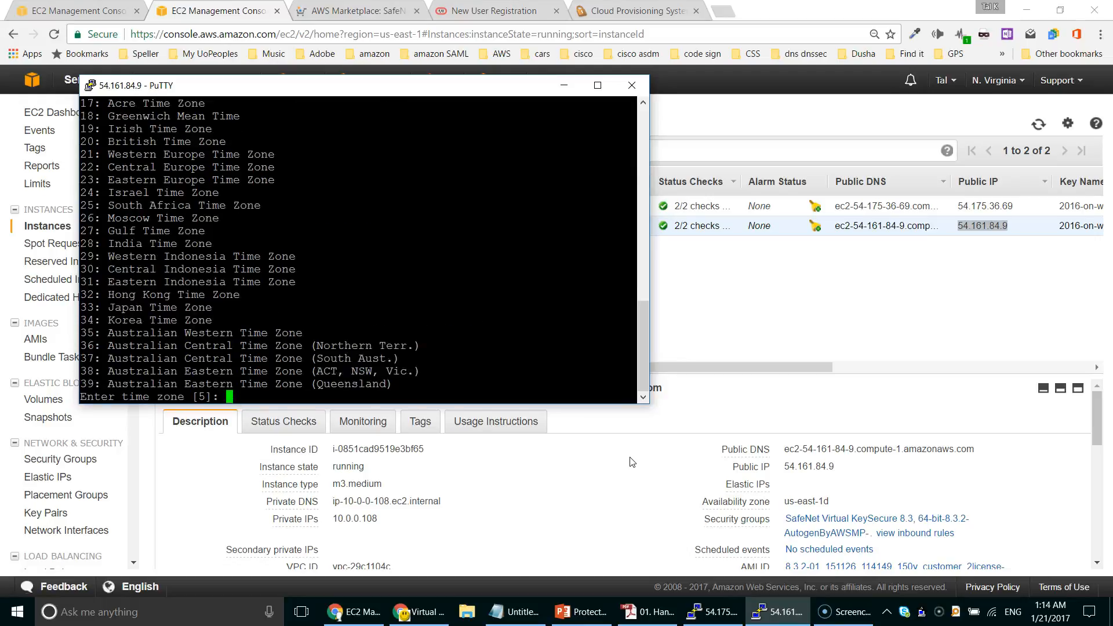
{"action": "key", "text": "Return"}
{"action": "key", "text": "Return"}
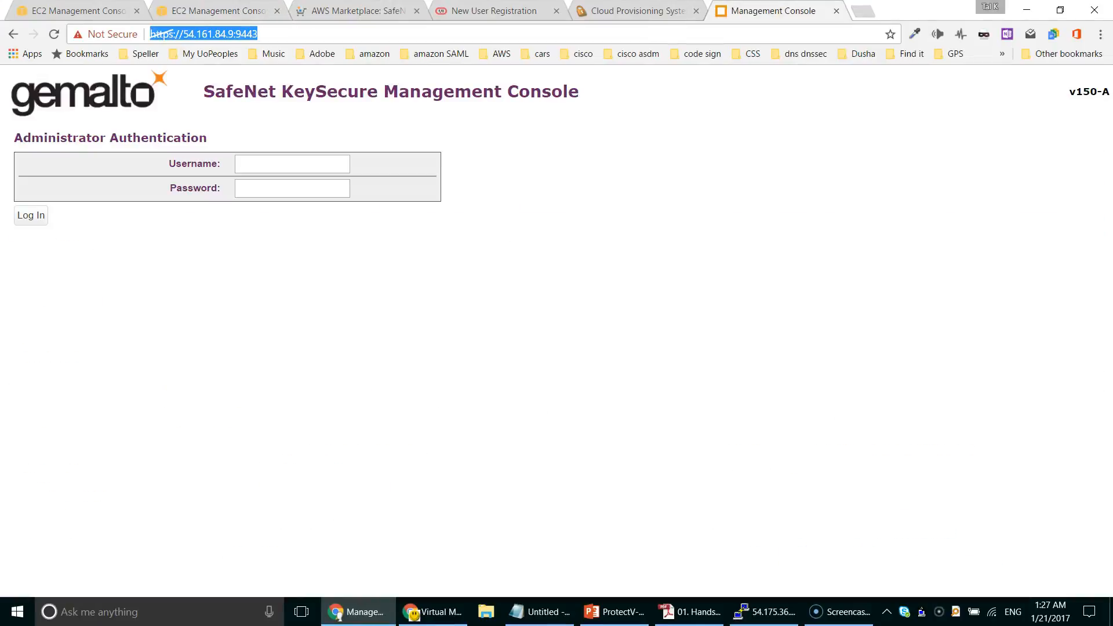
Step: Sign in to the KeySecure Management Console as admin
{"action": "left_click", "coordinate": [290, 164]}
{"action": "type", "text": "admin"}
{"action": "key", "text": "Tab"}
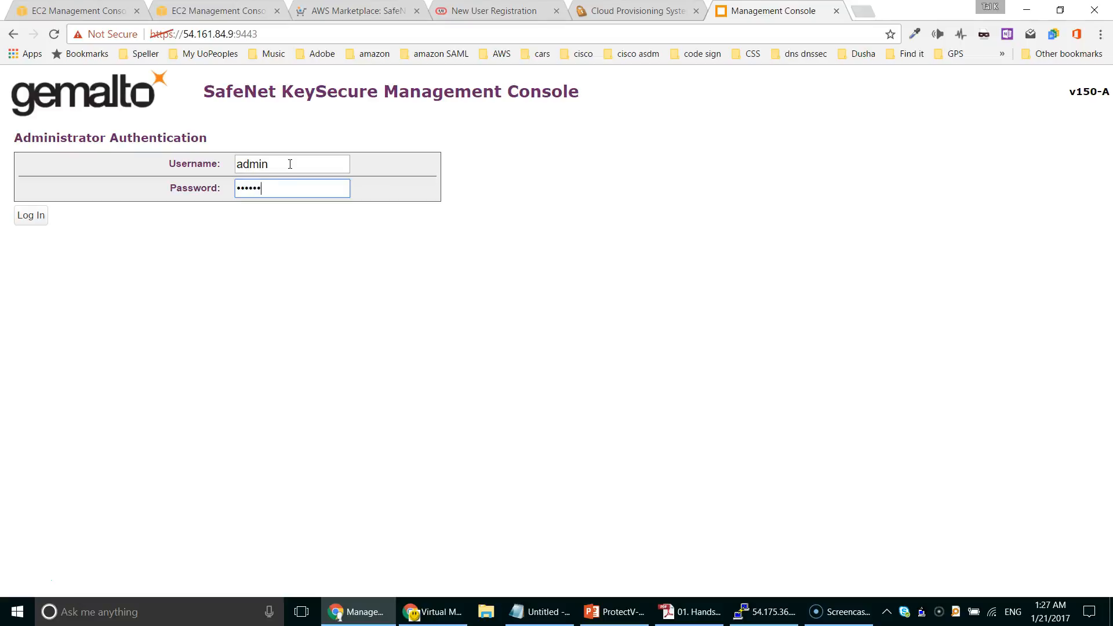
{"action": "key", "text": "Return"}
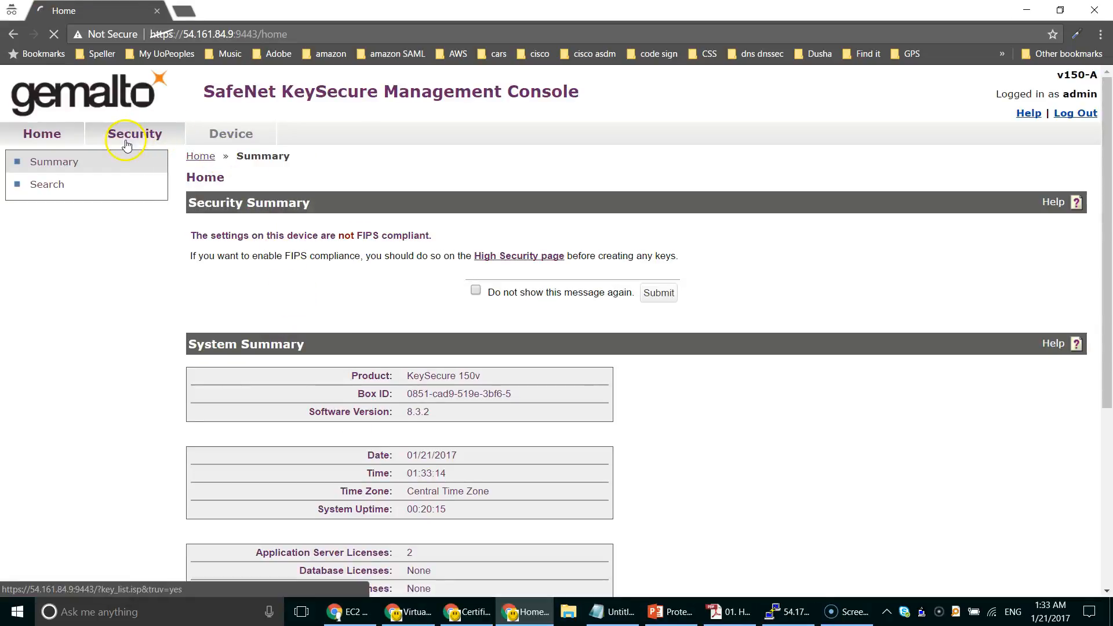
Step: Go to Security > Local Users & Groups to see the pvm-service user
{"action": "left_click", "coordinate": [127, 142]}
{"action": "scroll", "coordinate": [123, 290], "scroll_direction": "down", "scroll_amount": 2}
{"action": "left_click", "coordinate": [124, 297]}
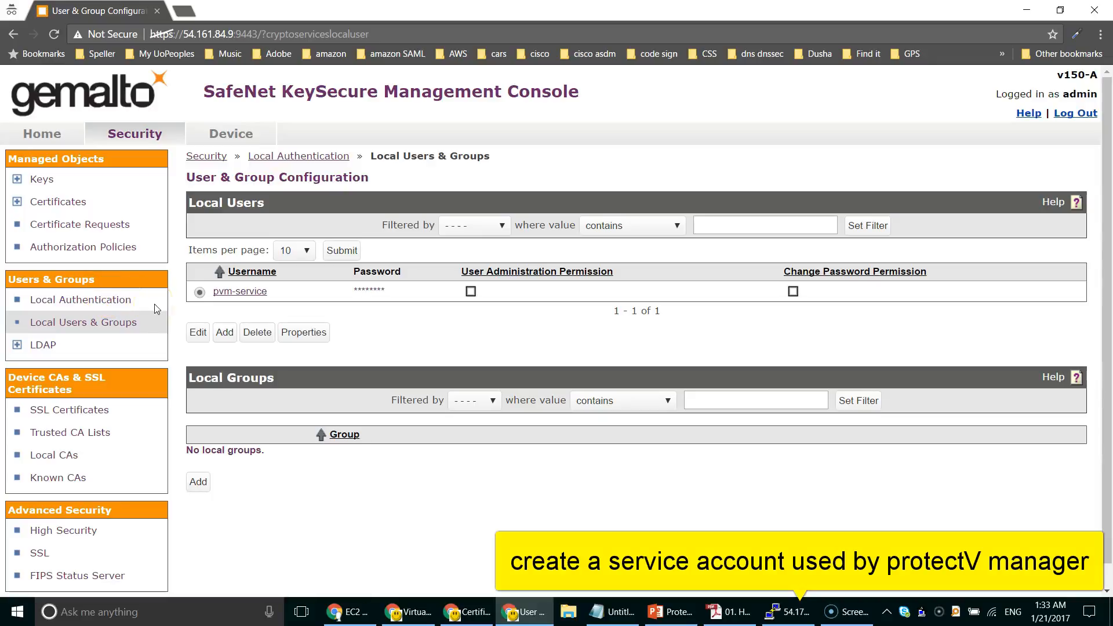
Step: Start a new local CA named pvm-root-CA, reusing that name as the common name
{"action": "left_click", "coordinate": [55, 455]}
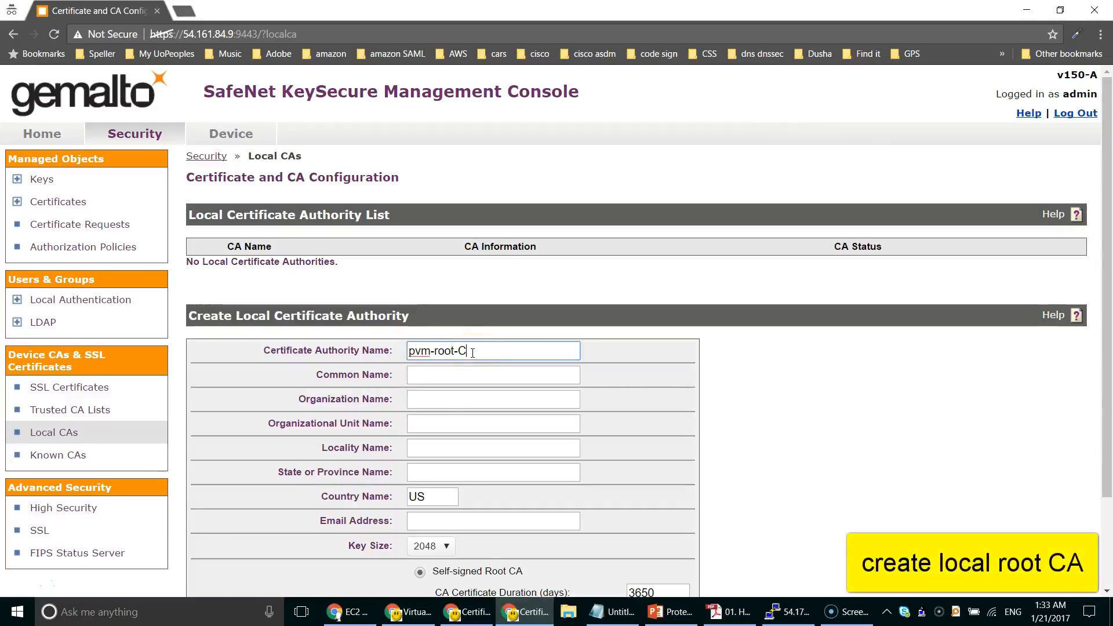
{"action": "key", "text": "Tab"}
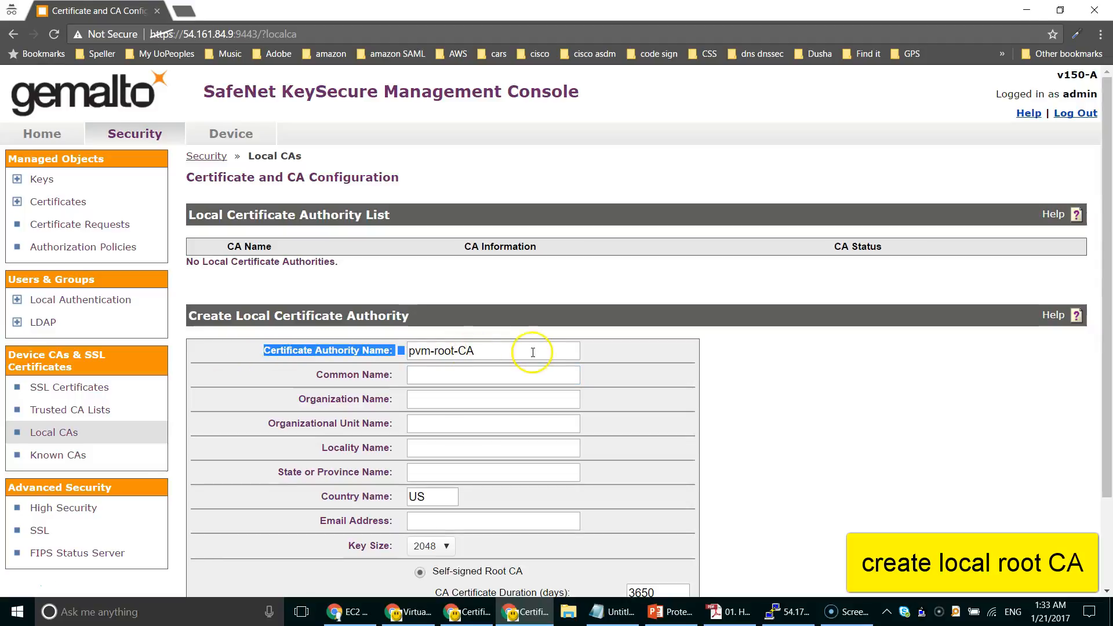
{"action": "left_click_drag", "start_coordinate": [529, 350], "coordinate": [357, 363]}
{"action": "key", "text": "ctrl+c"}
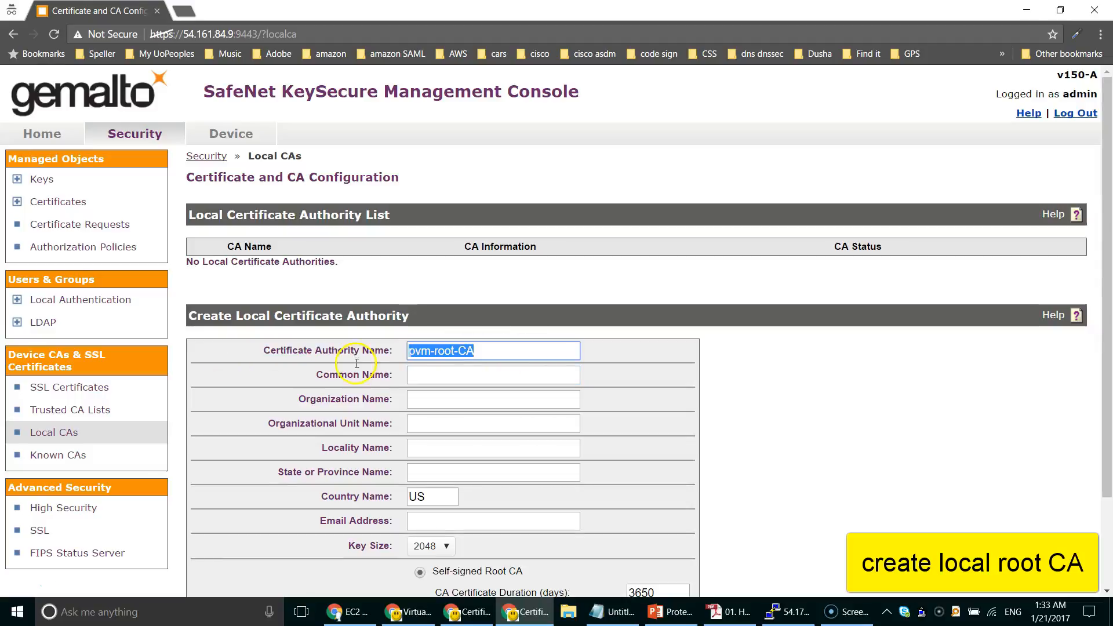
{"action": "left_click", "coordinate": [448, 375]}
{"action": "key", "text": "ctrl+v"}
Step: Add organization Gemalto, unit IT, locality CHI, state IL and the contact e-mail, then create the CA
{"action": "left_click", "coordinate": [449, 398]}
{"action": "key", "text": "Tab"}
{"action": "type", "text": "IT"}
{"action": "key", "text": "Tab"}
{"action": "type", "text": "CHI"}
{"action": "key", "text": "Tab"}
{"action": "type", "text": "IL"}
{"action": "key", "text": "Tab"}
{"action": "key", "text": "Tab"}
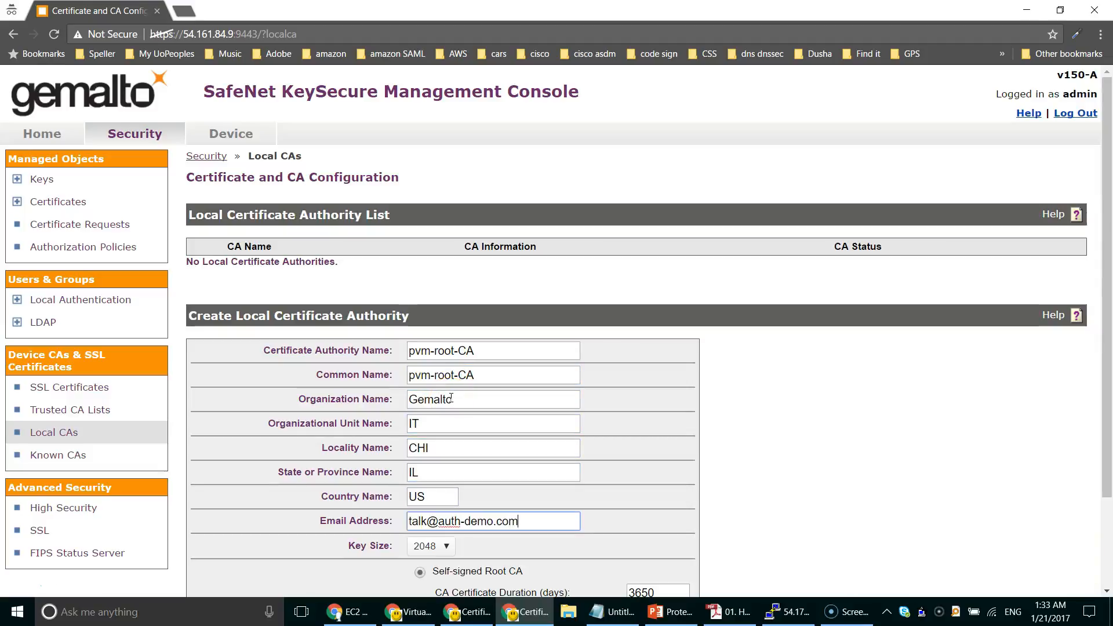
{"action": "scroll", "coordinate": [722, 455], "scroll_direction": "down", "scroll_amount": 2}
{"action": "left_click", "coordinate": [200, 551]}
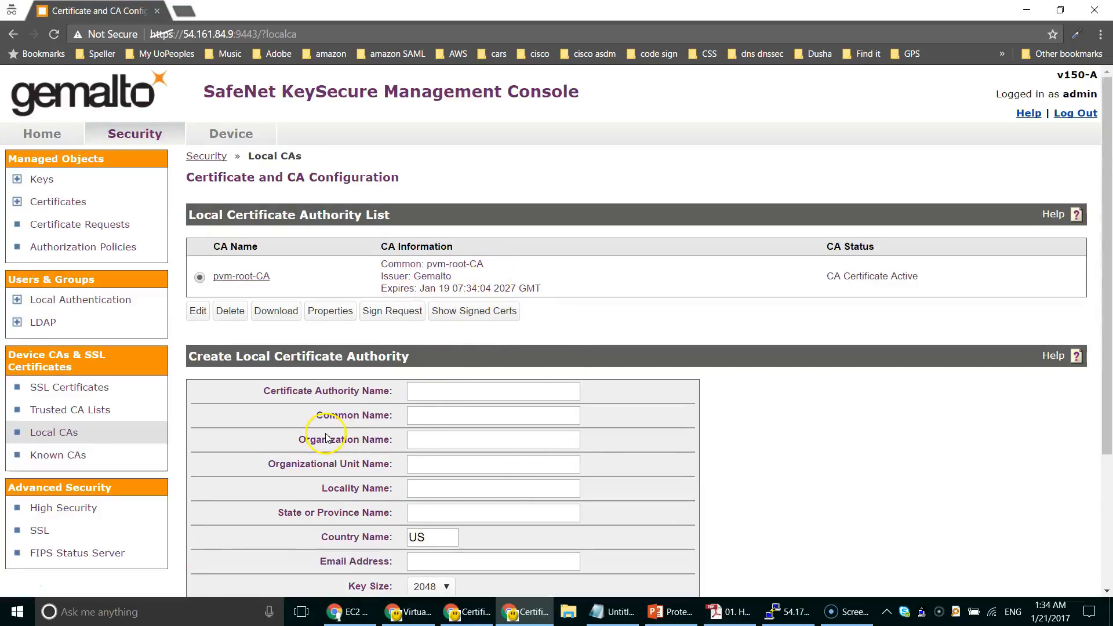
{"action": "left_click", "coordinate": [85, 388]}
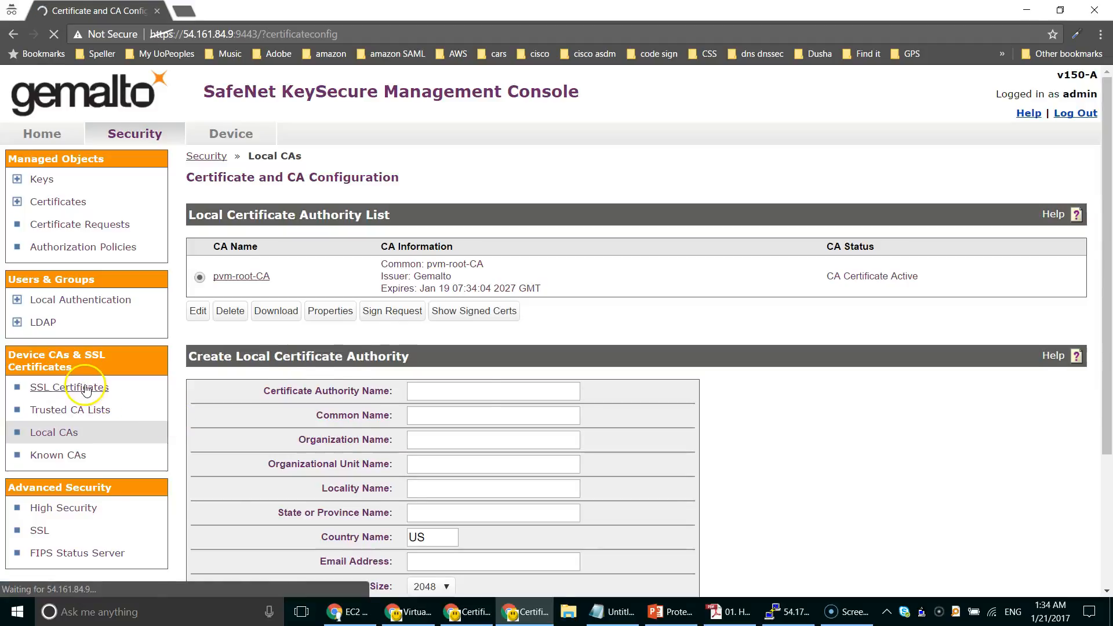
Step: Create certificate request pvm-service-SSL: organization Gemalto, unit IT, CHI, IL, contact e-mail
{"action": "left_click", "coordinate": [502, 354]}
{"action": "type", "text": "pvm-service-S"}
{"action": "left_click", "coordinate": [434, 378]}
{"action": "type", "text": "pvm-service-SSL"}
{"action": "left_click", "coordinate": [435, 399]}
{"action": "type", "text": "Gemalto"}
{"action": "key", "text": "Tab"}
{"action": "type", "text": "IT"}
{"action": "key", "text": "Tab"}
{"action": "type", "text": "CHI"}
{"action": "key", "text": "Tab"}
{"action": "type", "text": "IL"}
{"action": "key", "text": "Tab"}
{"action": "key", "text": "Tab"}
{"action": "left_click", "coordinate": [284, 574]}
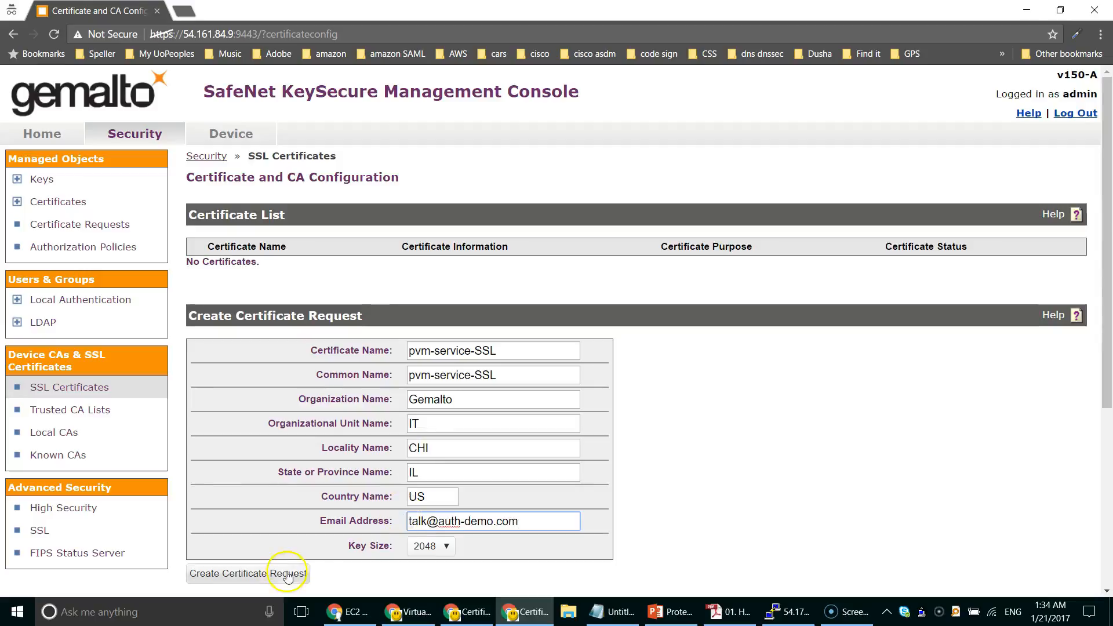
Step: Open the pvm-service-SSL request and copy its full request text
{"action": "scroll", "coordinate": [297, 546], "scroll_direction": "down", "scroll_amount": 4}
{"action": "scroll", "coordinate": [298, 417], "scroll_direction": "up", "scroll_amount": 4}
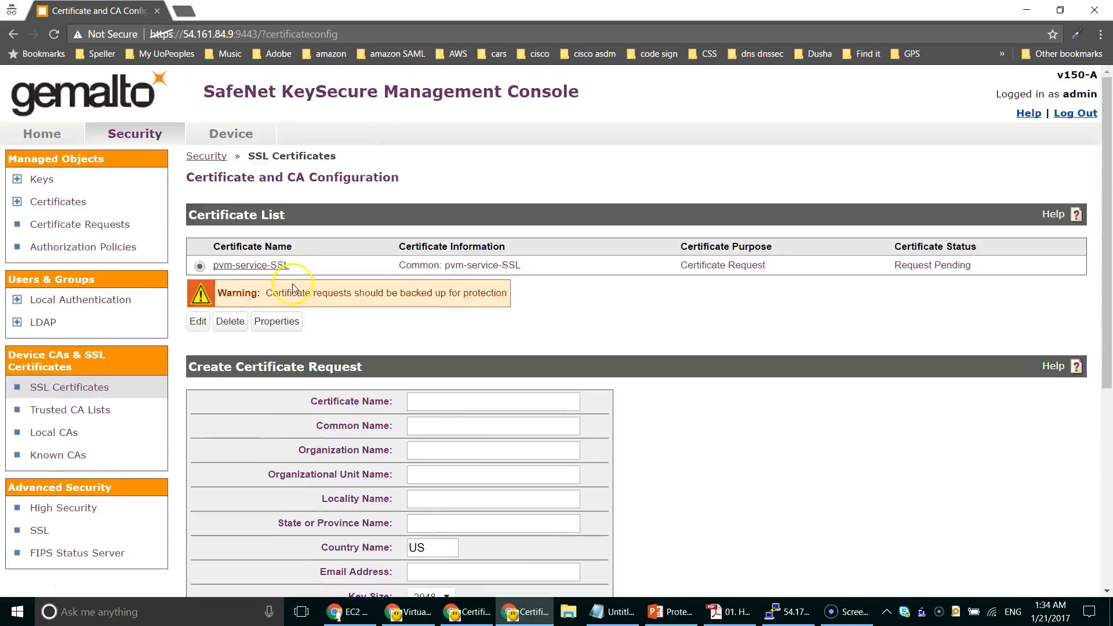
{"action": "left_click", "coordinate": [269, 273]}
{"action": "scroll", "coordinate": [410, 472], "scroll_direction": "down", "scroll_amount": 1}
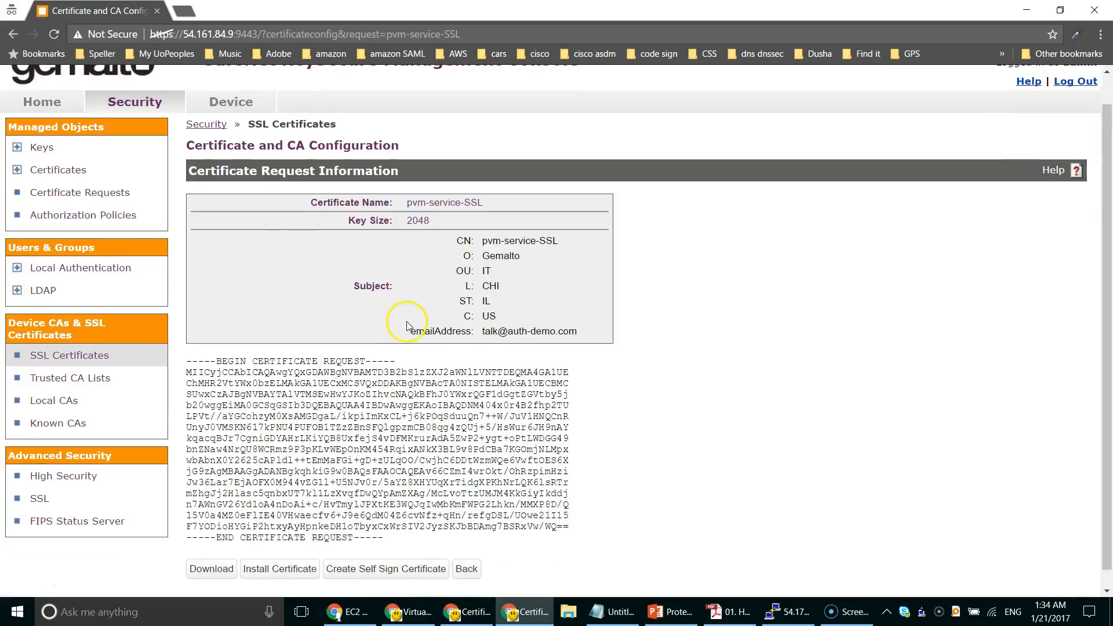
{"action": "left_click_drag", "start_coordinate": [384, 520], "coordinate": [187, 343]}
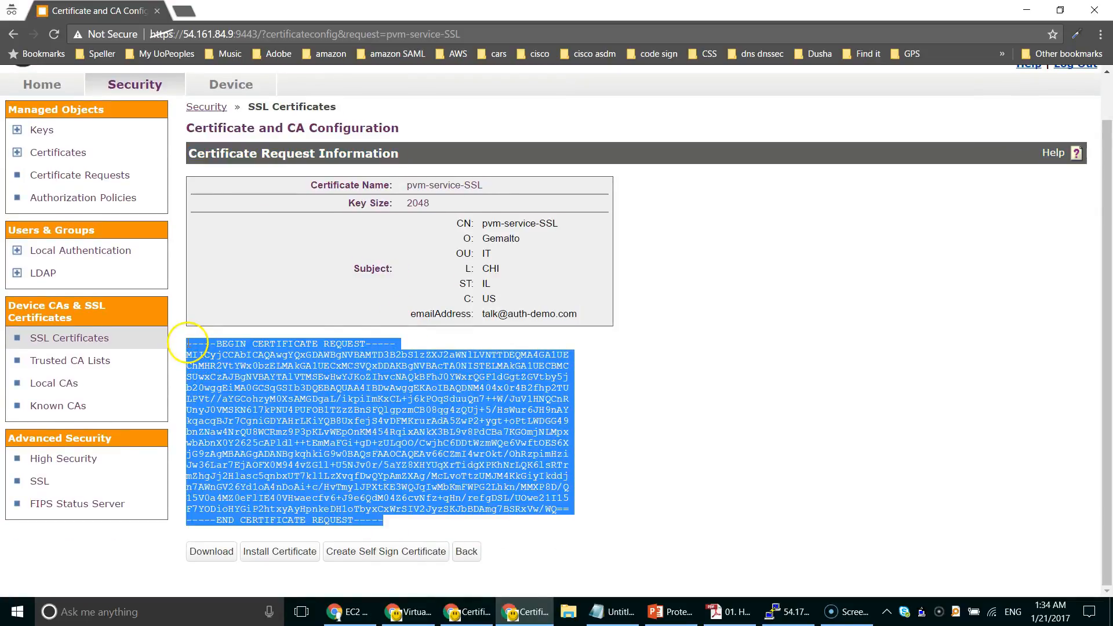
Step: Sign the request with pvm-root-CA as a server certificate and copy the signed certificate
{"action": "left_click", "coordinate": [54, 384]}
{"action": "left_click", "coordinate": [388, 310]}
{"action": "left_click", "coordinate": [343, 385]}
{"action": "key", "text": "ctrl+v"}
{"action": "left_click", "coordinate": [428, 265]}
{"action": "scroll", "coordinate": [634, 330], "scroll_direction": "down", "scroll_amount": 1}
{"action": "left_click", "coordinate": [219, 552]}
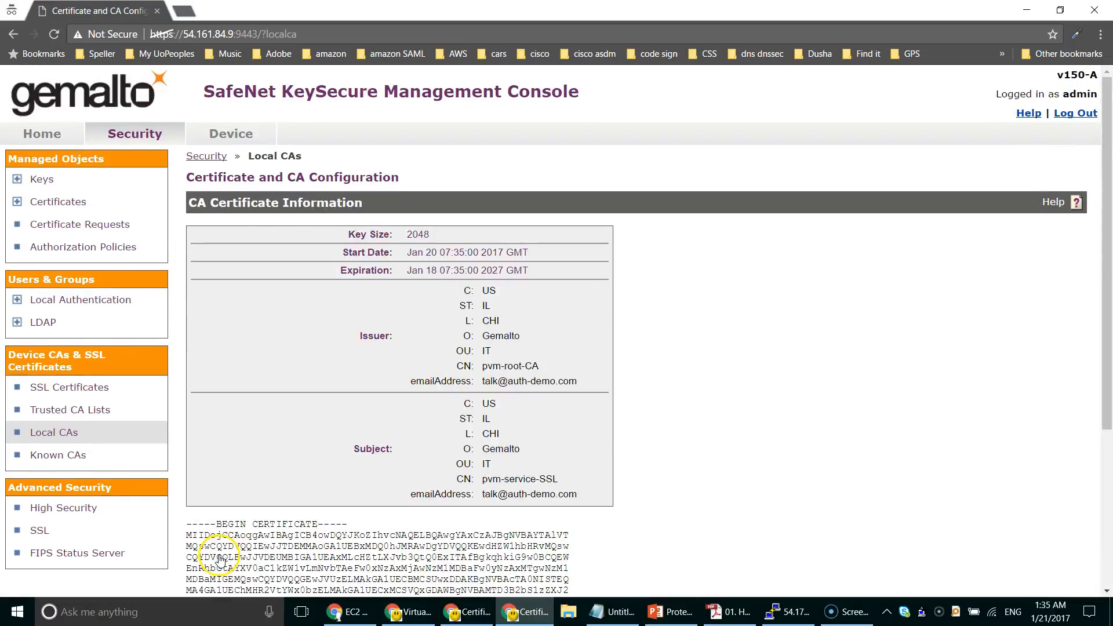
{"action": "scroll", "coordinate": [219, 558], "scroll_direction": "down", "scroll_amount": 4}
{"action": "left_click_drag", "start_coordinate": [342, 521], "coordinate": [186, 289]}
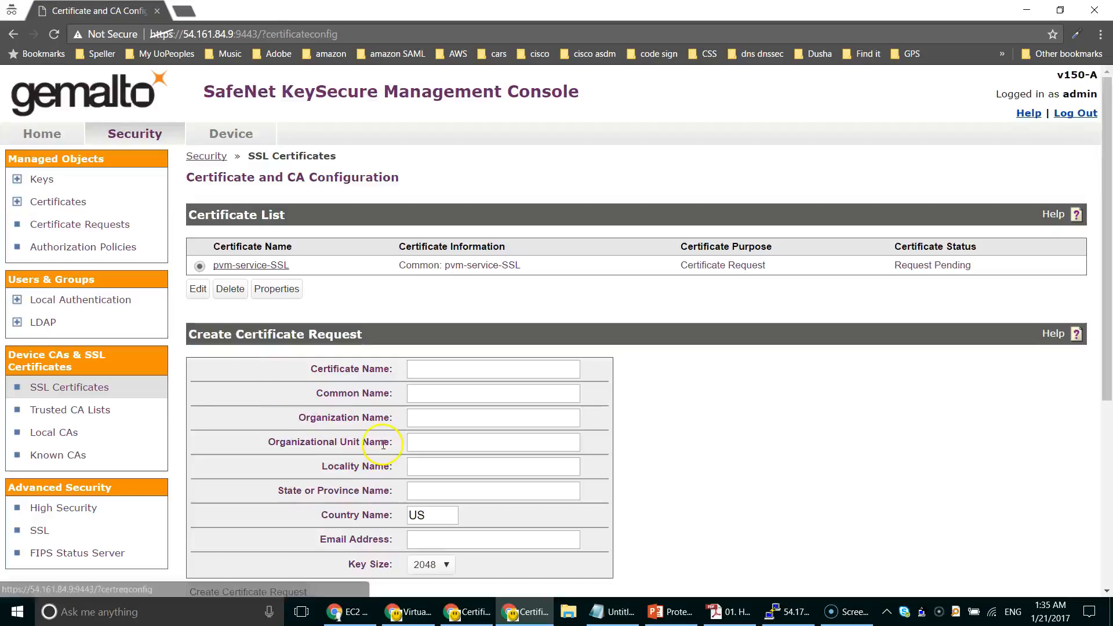
Step: Install the signed certificate into pvm-service-SSL and confirm its status is Active
{"action": "left_click", "coordinate": [254, 267]}
{"action": "scroll", "coordinate": [325, 377], "scroll_direction": "down", "scroll_amount": 1}
{"action": "left_click", "coordinate": [290, 552]}
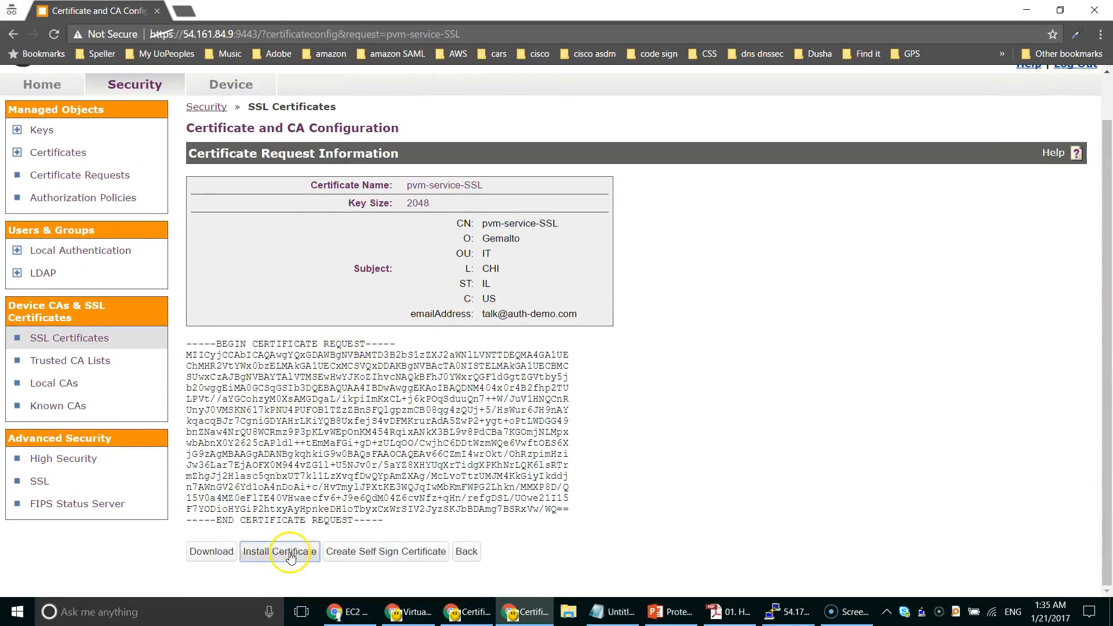
{"action": "left_click", "coordinate": [313, 484]}
{"action": "key", "text": "ctrl+v"}
{"action": "scroll", "coordinate": [317, 490], "scroll_direction": "down", "scroll_amount": 1}
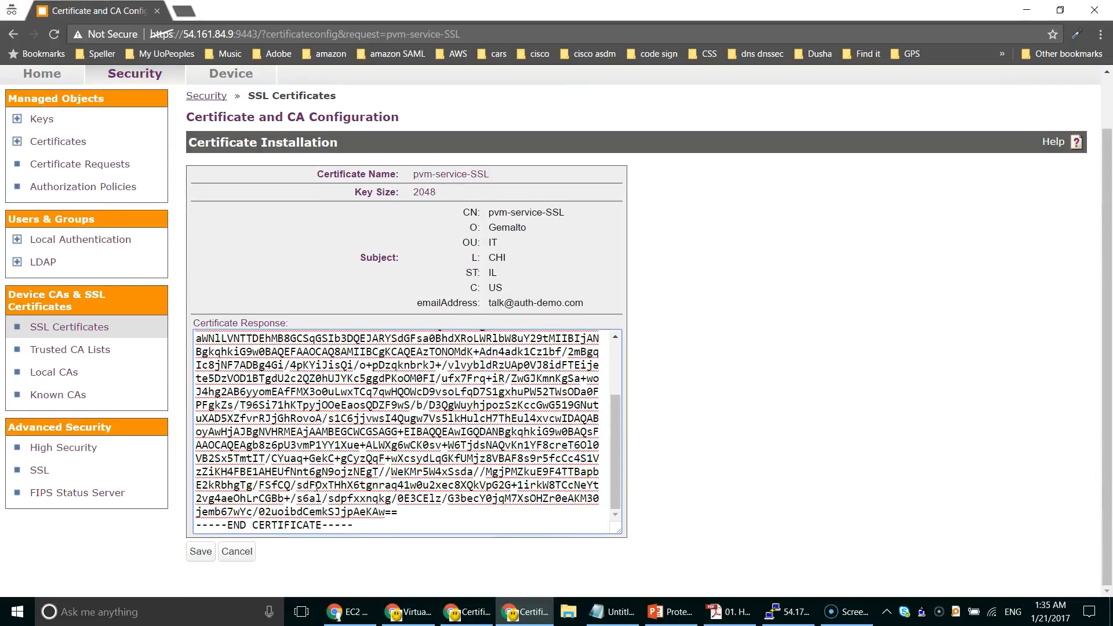
{"action": "left_click", "coordinate": [203, 553]}
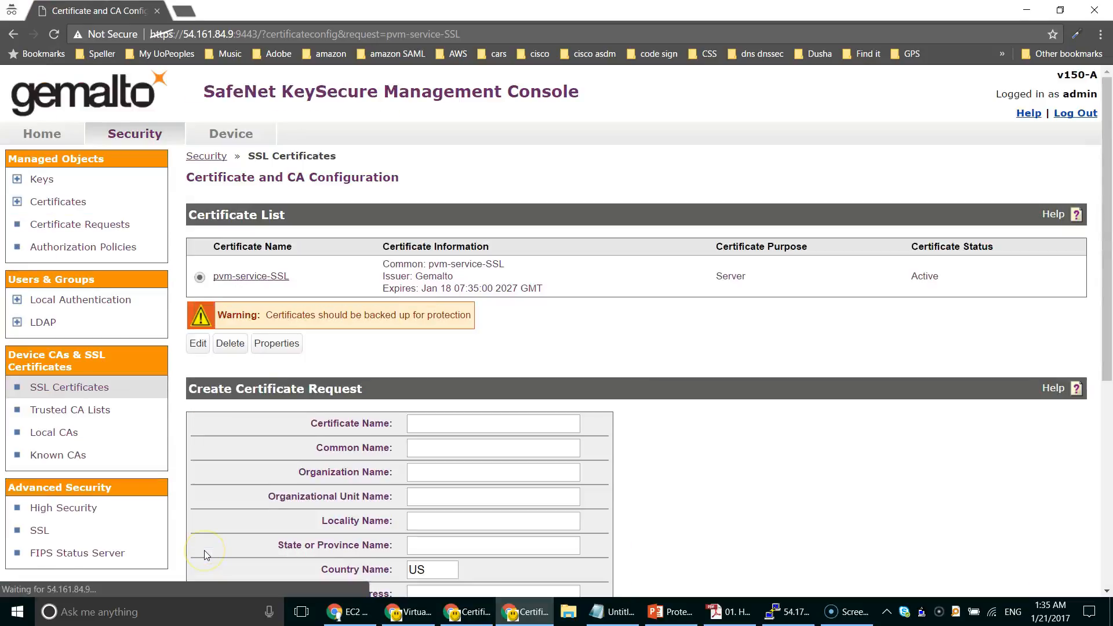
{"action": "left_click_drag", "start_coordinate": [941, 277], "coordinate": [910, 280]}
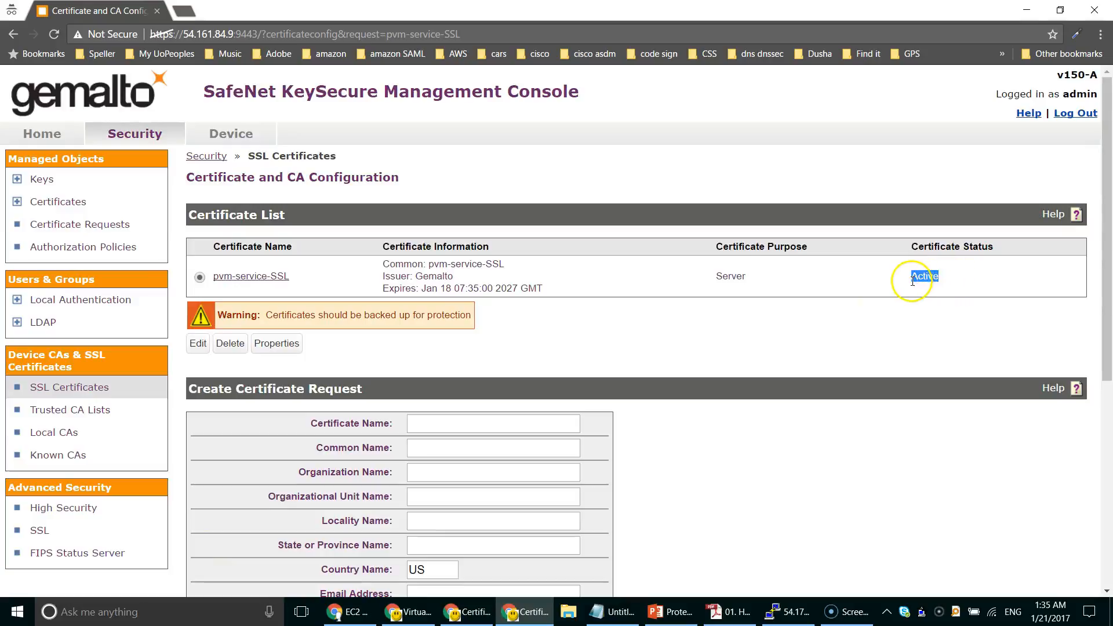
{"action": "left_click", "coordinate": [936, 277]}
Step: Give NAE-XML SSL with certificate pvm-service-SSL, key export and key/policy operations, then save
{"action": "left_click", "coordinate": [241, 137]}
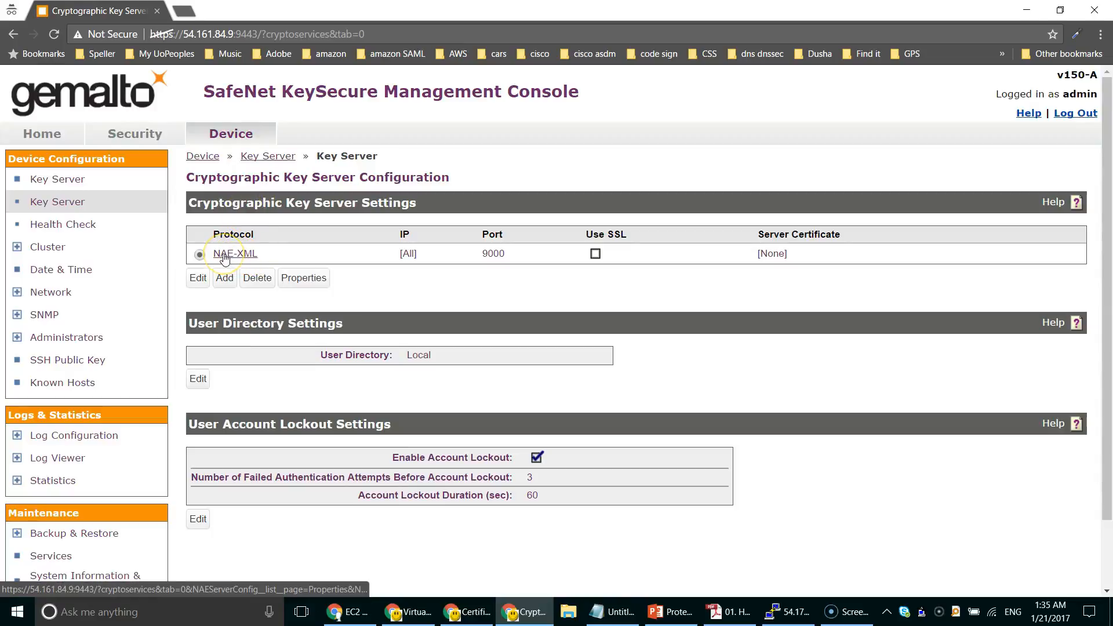
{"action": "left_click", "coordinate": [240, 255]}
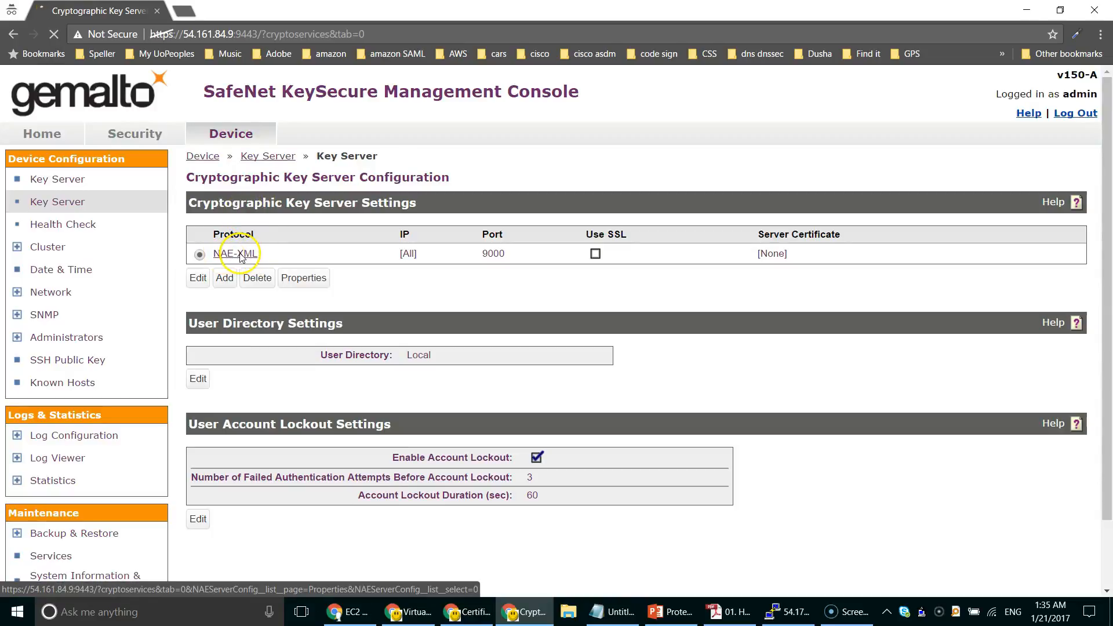
{"action": "left_click", "coordinate": [198, 394]}
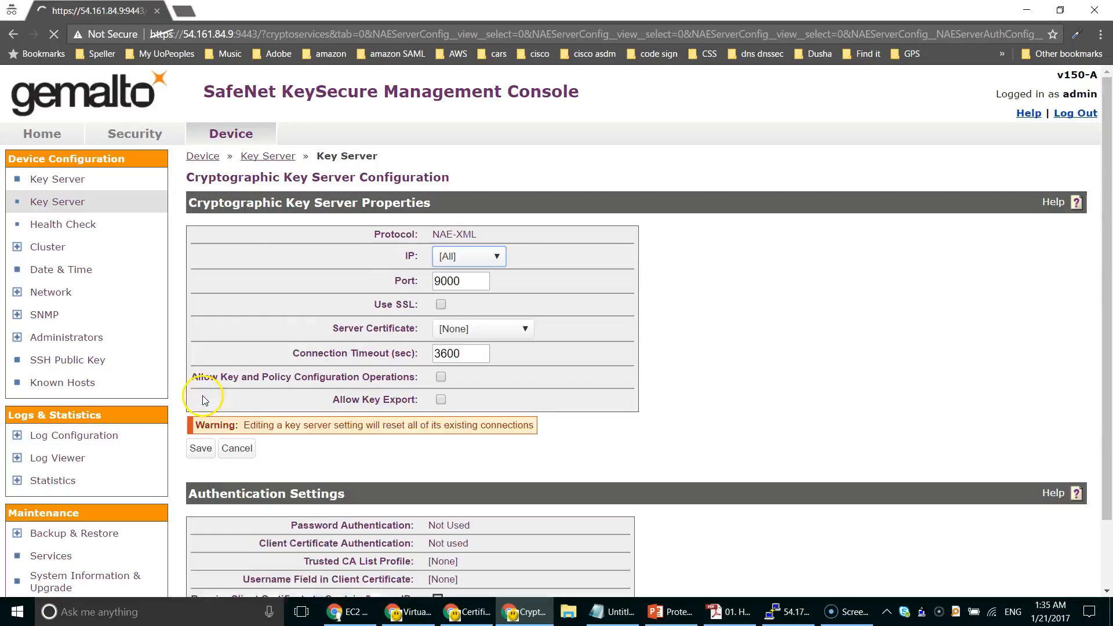
{"action": "left_click", "coordinate": [441, 398]}
{"action": "left_click", "coordinate": [442, 377]}
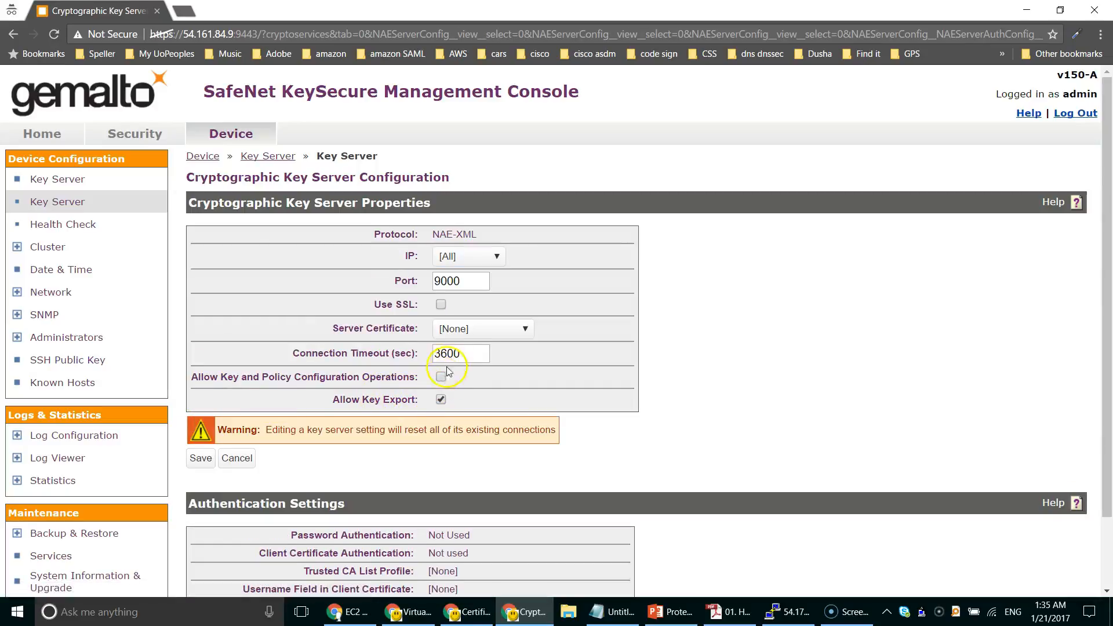
{"action": "left_click", "coordinate": [440, 304]}
{"action": "left_click", "coordinate": [450, 333]}
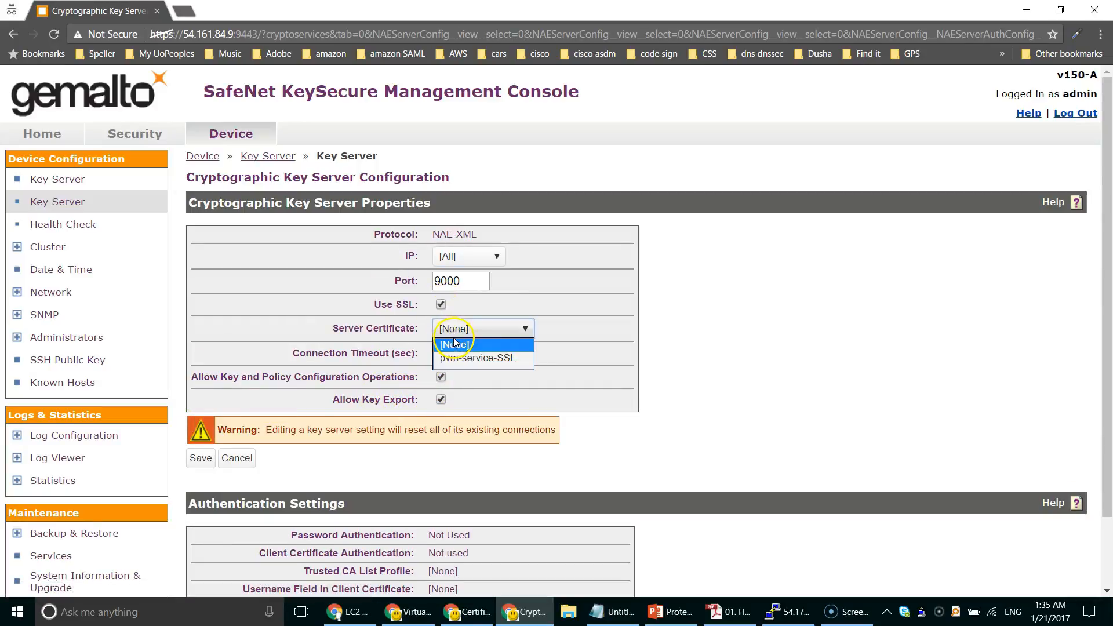
{"action": "left_click", "coordinate": [473, 354]}
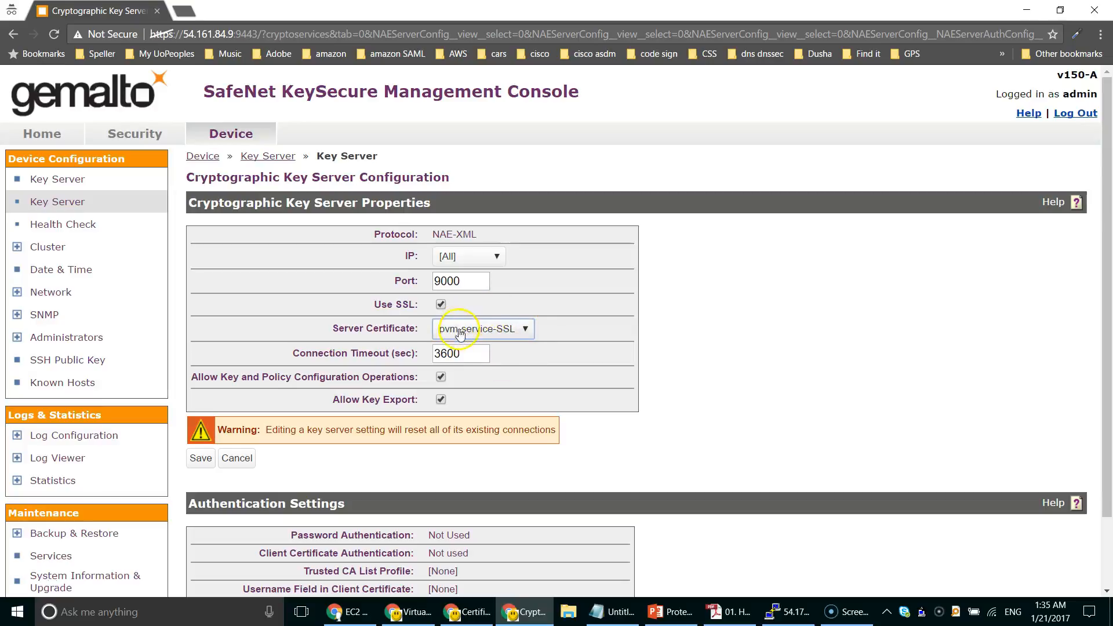
{"action": "left_click", "coordinate": [202, 458]}
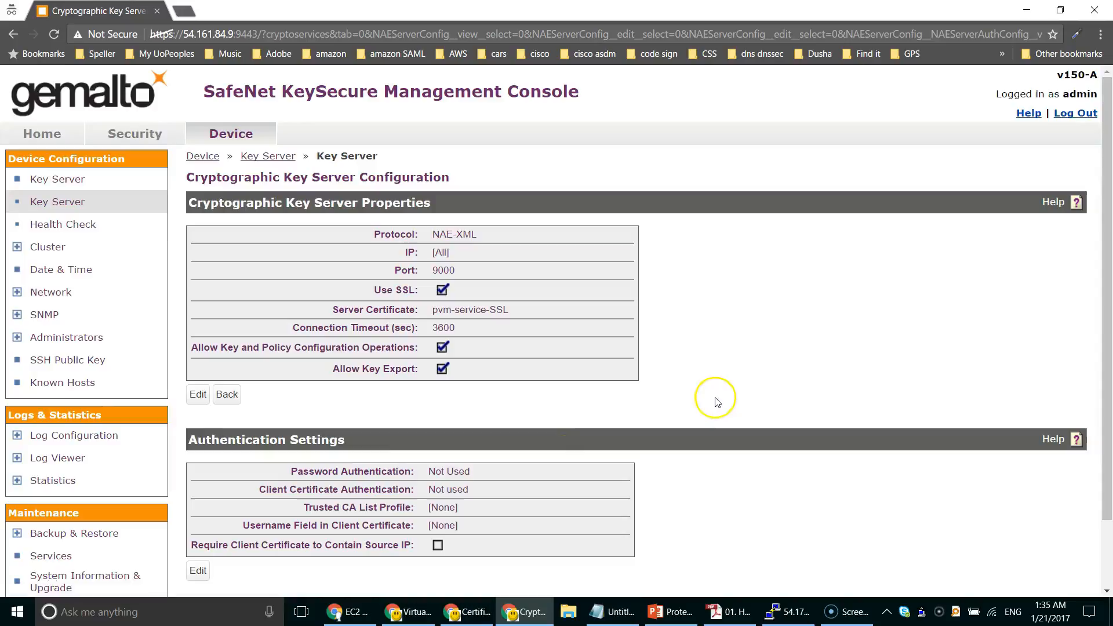
Step: Set NAE-XML password authentication to Optional and save
{"action": "scroll", "coordinate": [717, 402], "scroll_direction": "down", "scroll_amount": 2}
{"action": "left_click", "coordinate": [199, 493]}
{"action": "scroll", "coordinate": [539, 452], "scroll_direction": "down", "scroll_amount": 1}
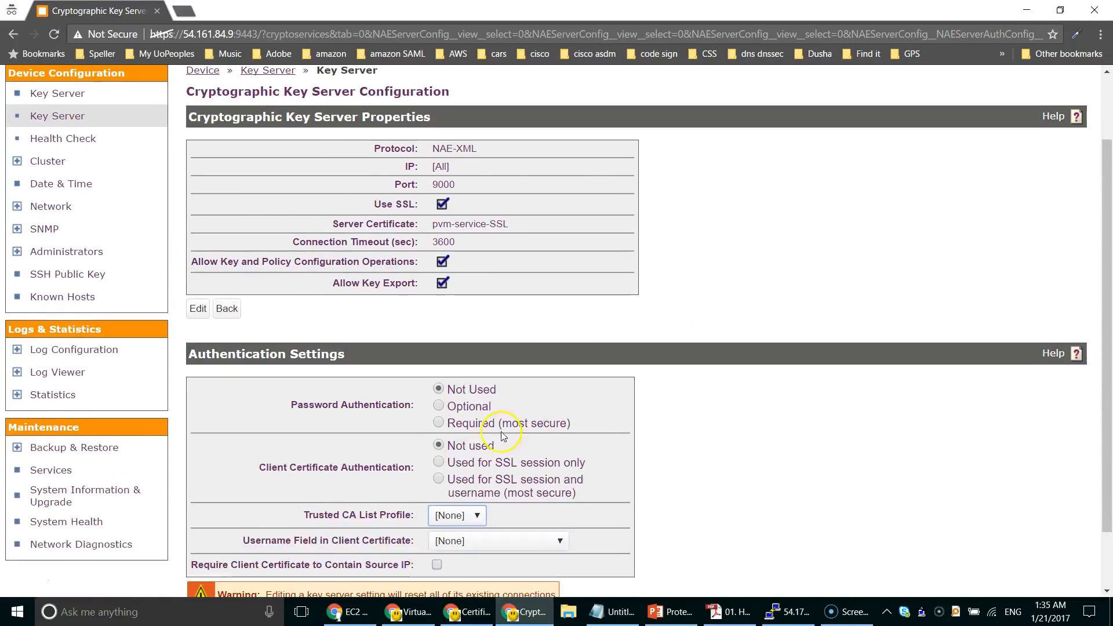
{"action": "left_click", "coordinate": [457, 408]}
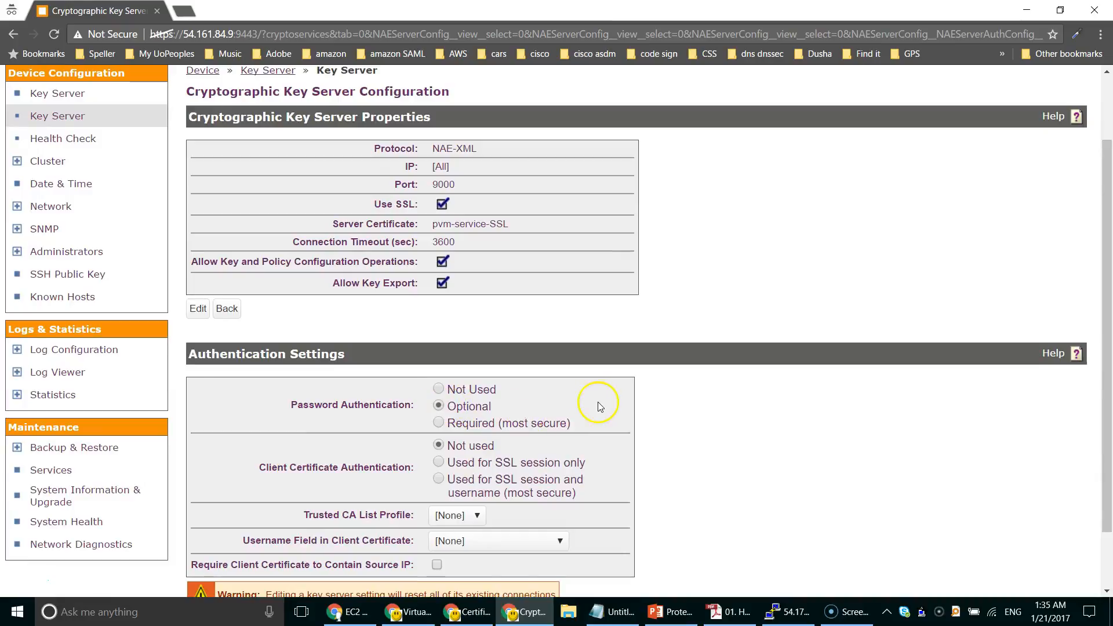
{"action": "scroll", "coordinate": [597, 401], "scroll_direction": "down", "scroll_amount": 1}
{"action": "left_click", "coordinate": [197, 553]}
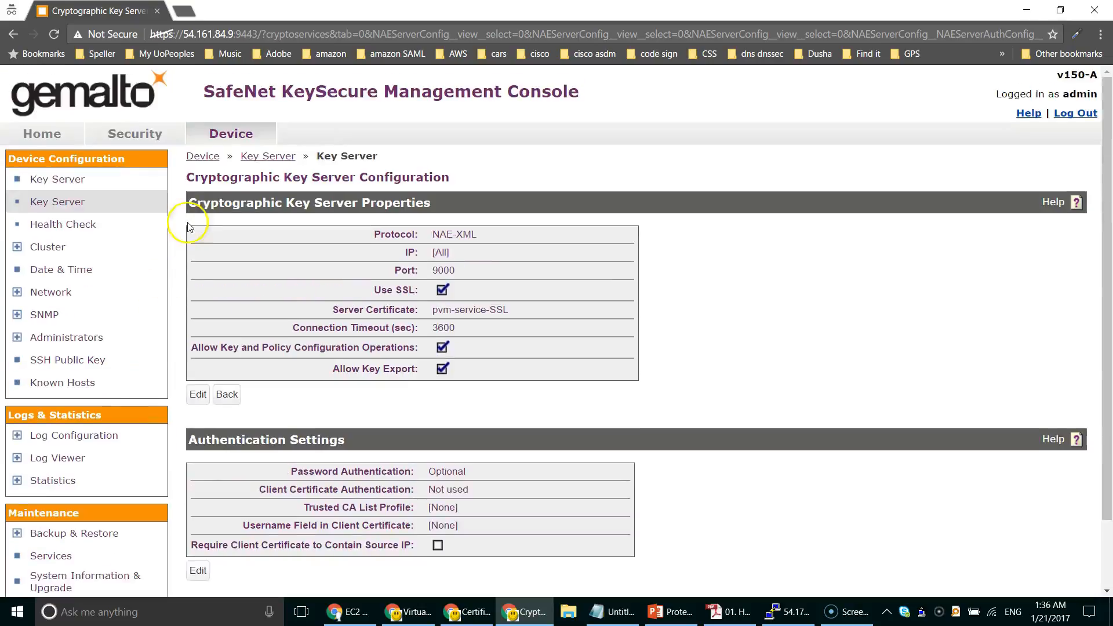
Step: Download pvm-root-CA from Security > Local CAs and keep pvm-root-CA.crt
{"action": "left_click", "coordinate": [148, 135]}
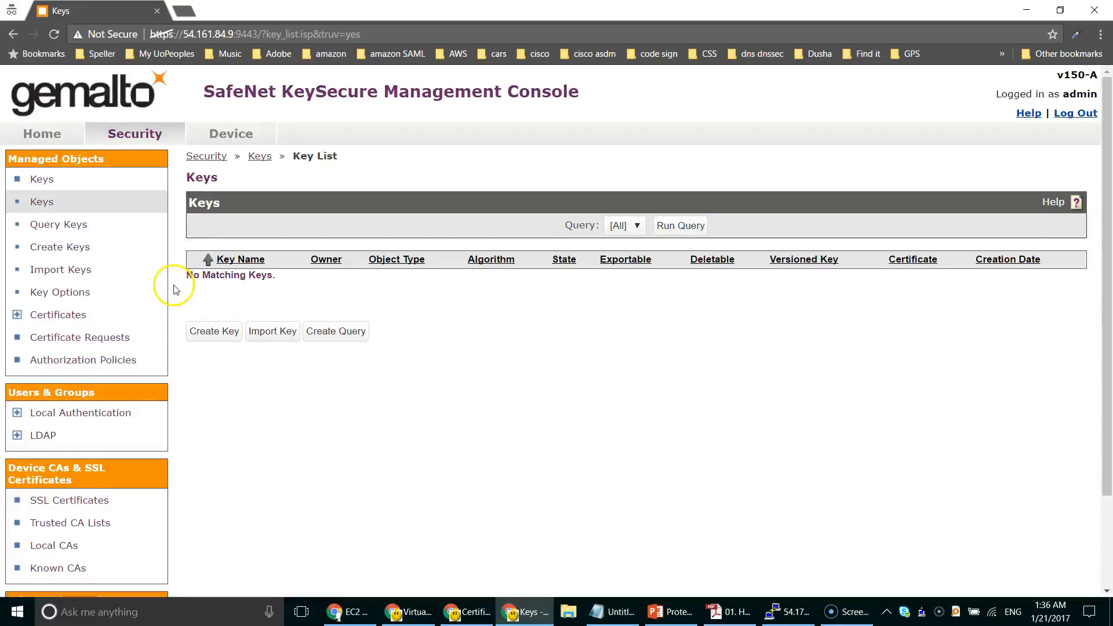
{"action": "scroll", "coordinate": [157, 302], "scroll_direction": "down", "scroll_amount": 3}
{"action": "left_click", "coordinate": [58, 436]}
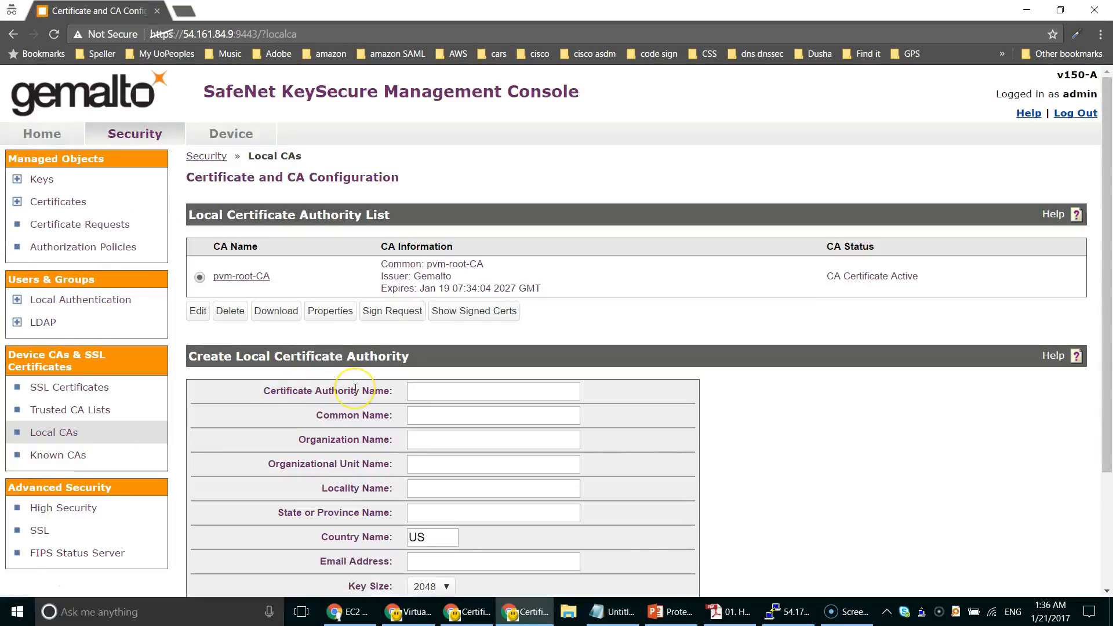
{"action": "left_click", "coordinate": [273, 313]}
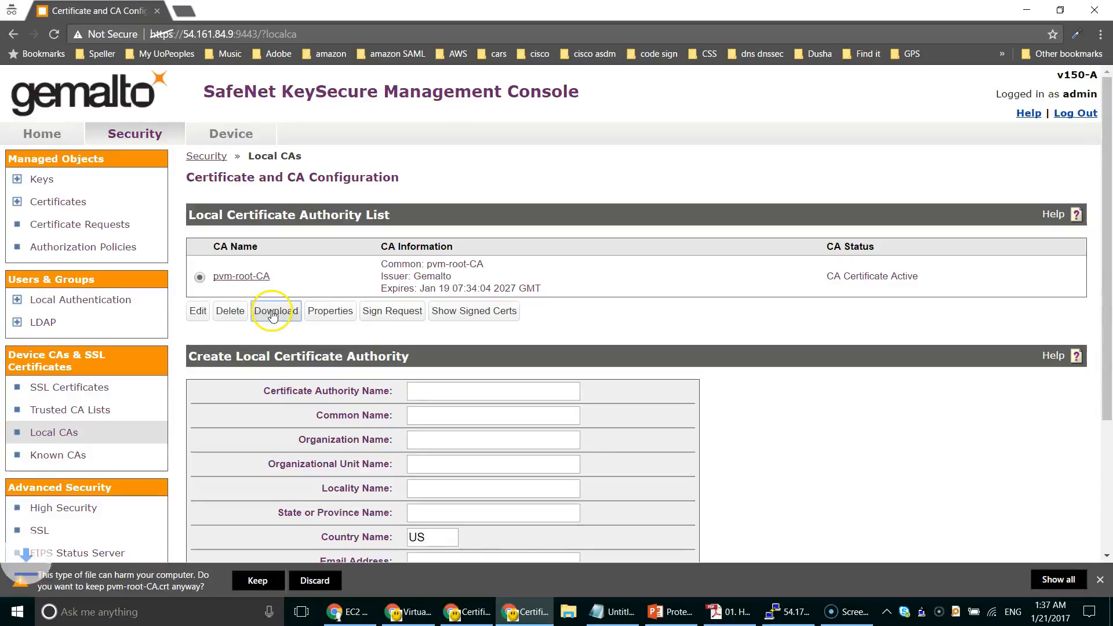
{"action": "left_click", "coordinate": [258, 579]}
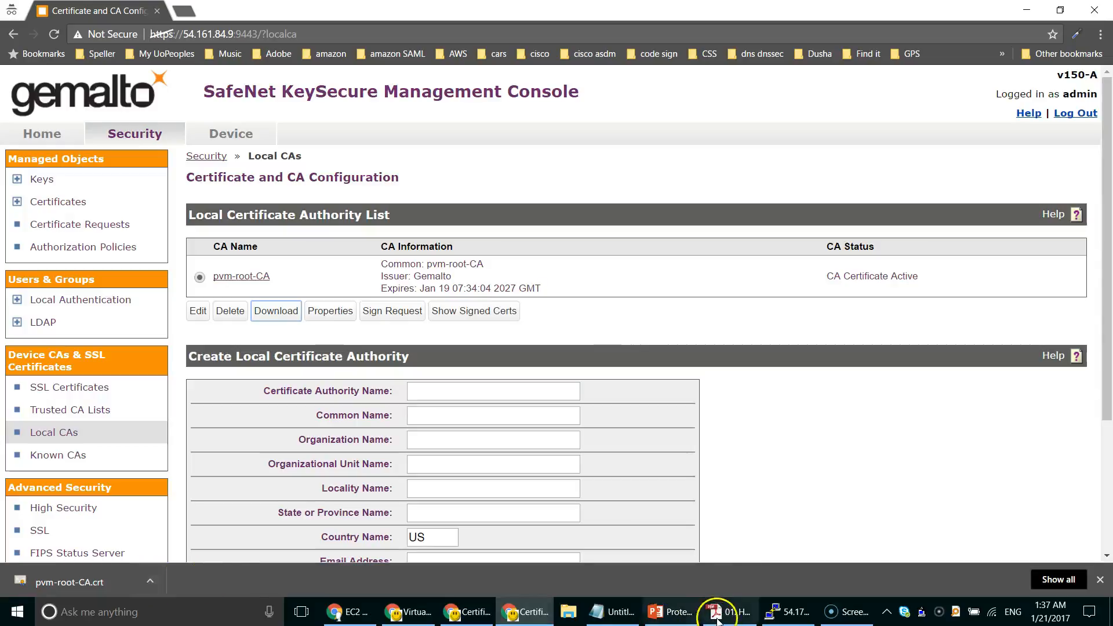
{"action": "left_click", "coordinate": [225, 622]}
Step: Open Command Prompt in C:\Program Files (x86)\PuTTY
{"action": "type", "text": "cmd"}
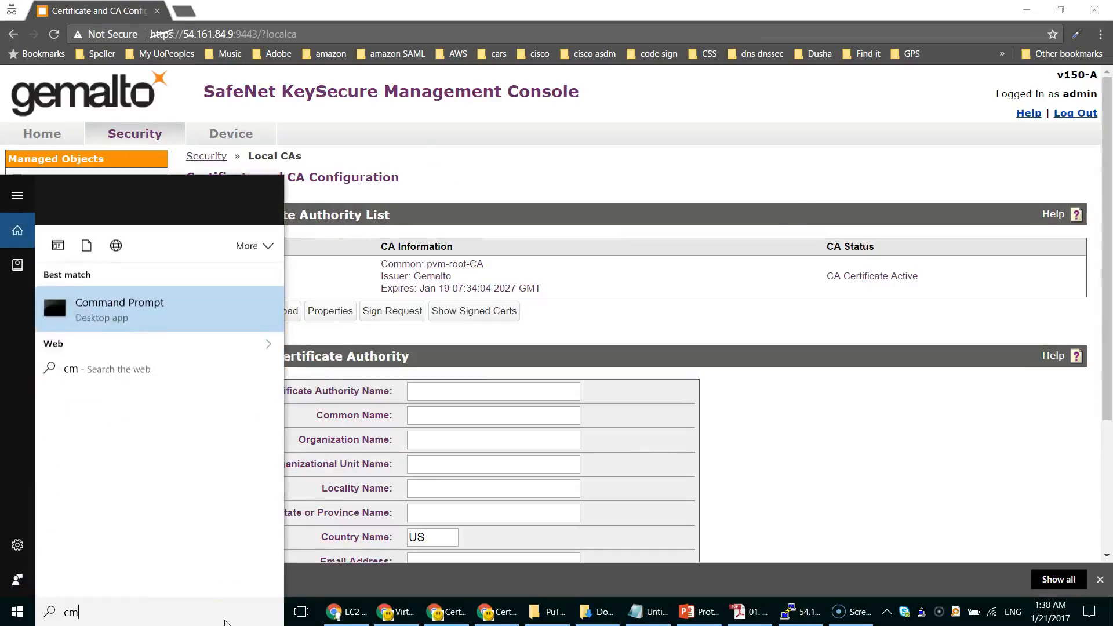
{"action": "key", "text": "Return"}
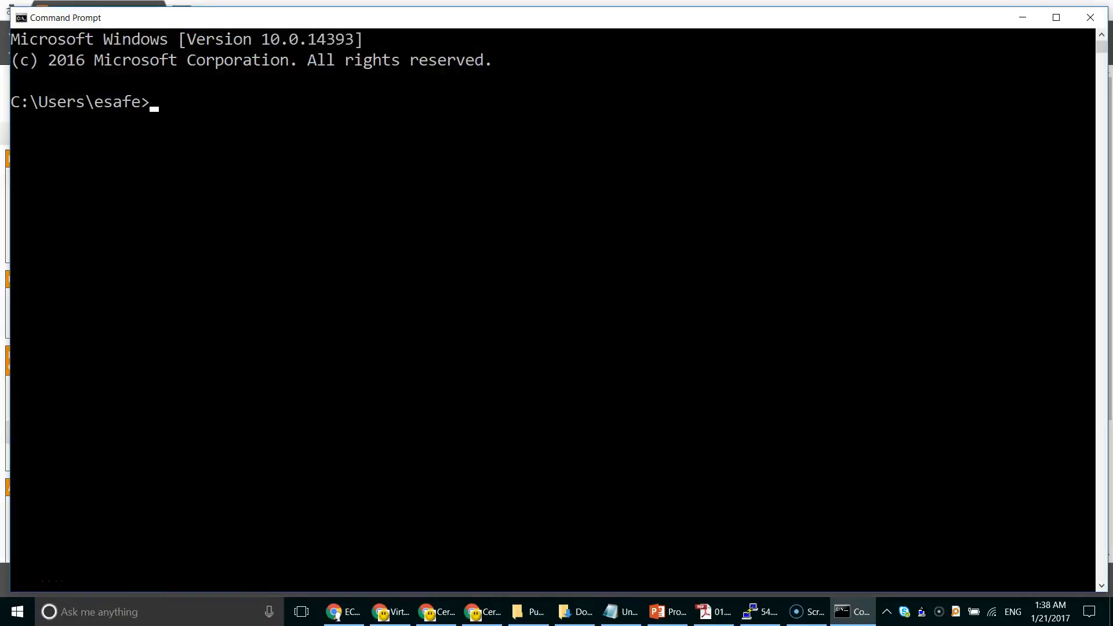
{"action": "key", "text": "alt+Tab"}
{"action": "left_click", "coordinate": [492, 374]}
{"action": "type", "text": "C:\\Program Files (x86)\\PuTTY"}
{"action": "key", "text": "Return"}
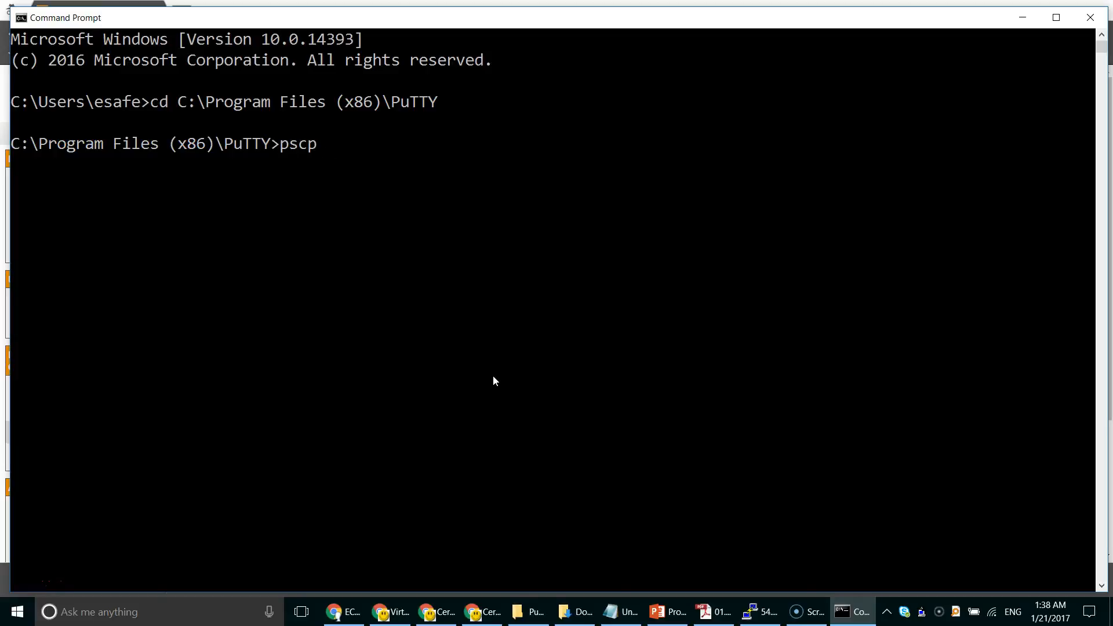
{"action": "type", "text": "pscp pv"}
{"action": "key", "text": "Tab"}
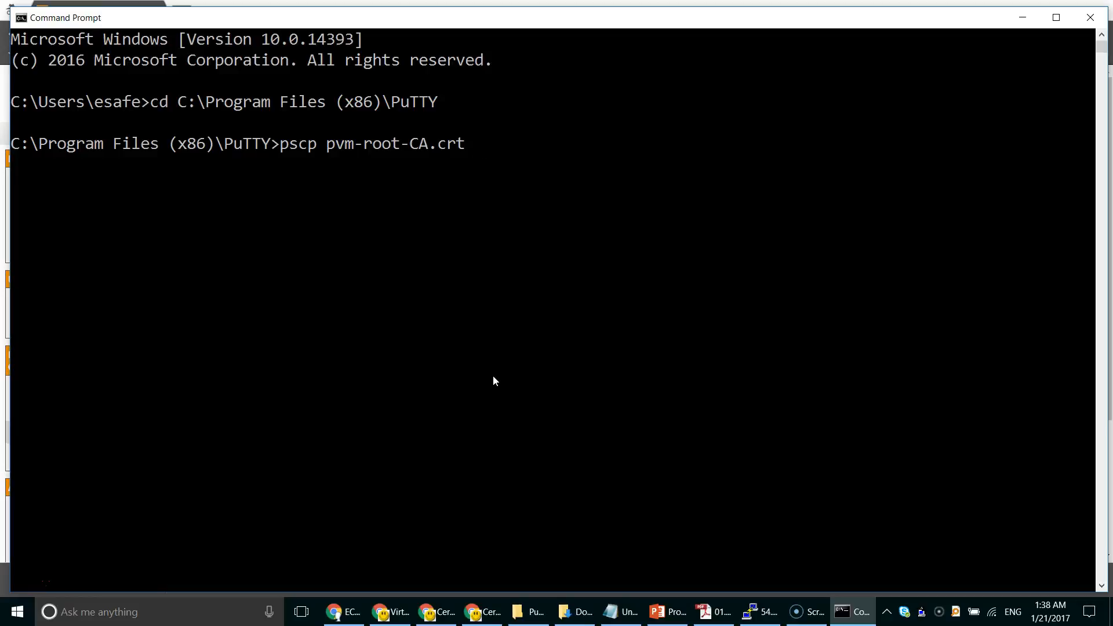
{"action": "type", "text": "pvadmin@"}
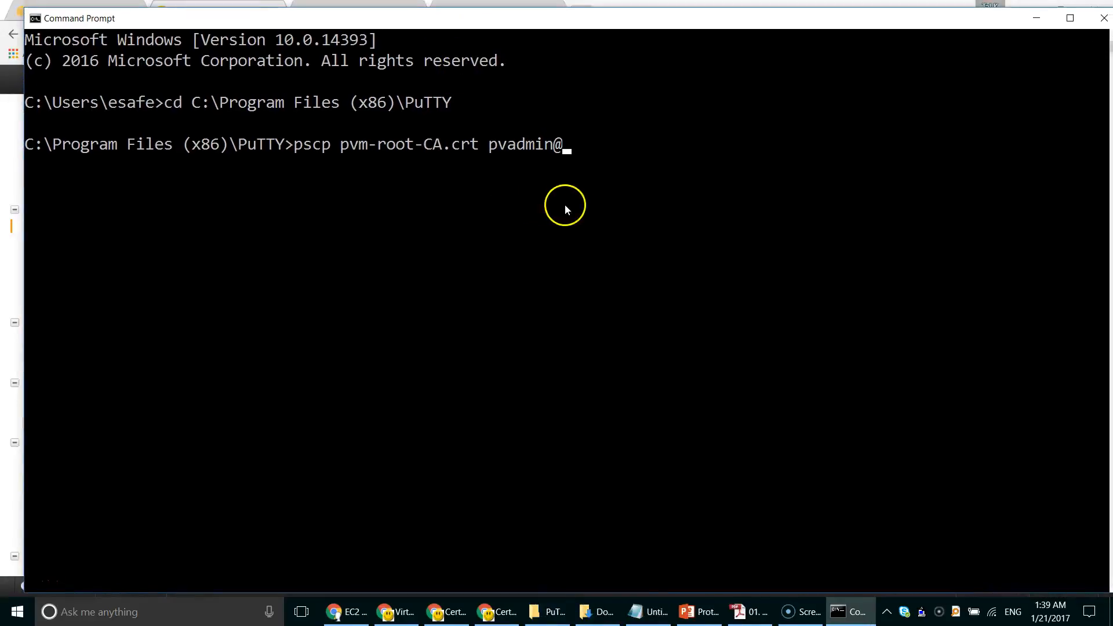
{"action": "type", "text": "54.175.36.69"}
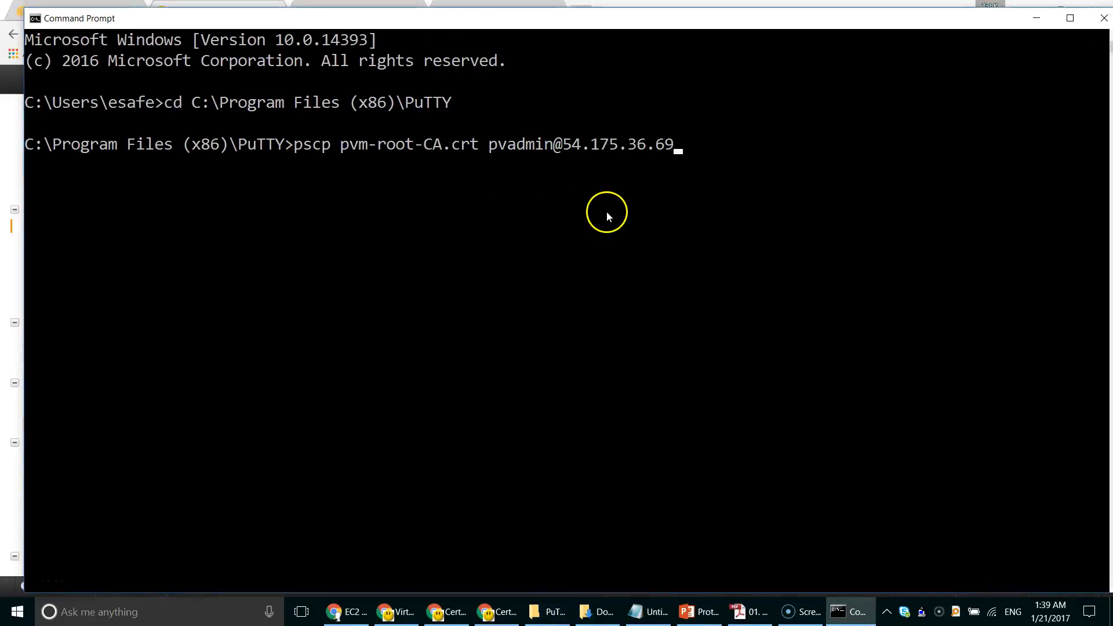
{"action": "type", "text": ":"}
{"action": "type", "text": "/"}
{"action": "type", "text": "home/pvadmin/"}
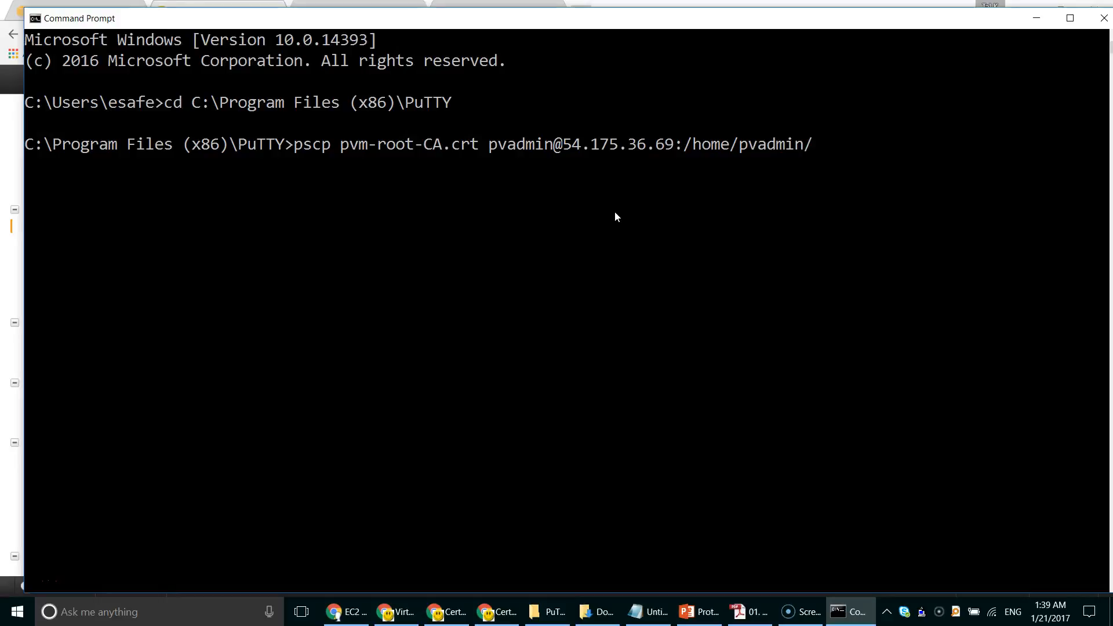
{"action": "key", "text": "Return"}
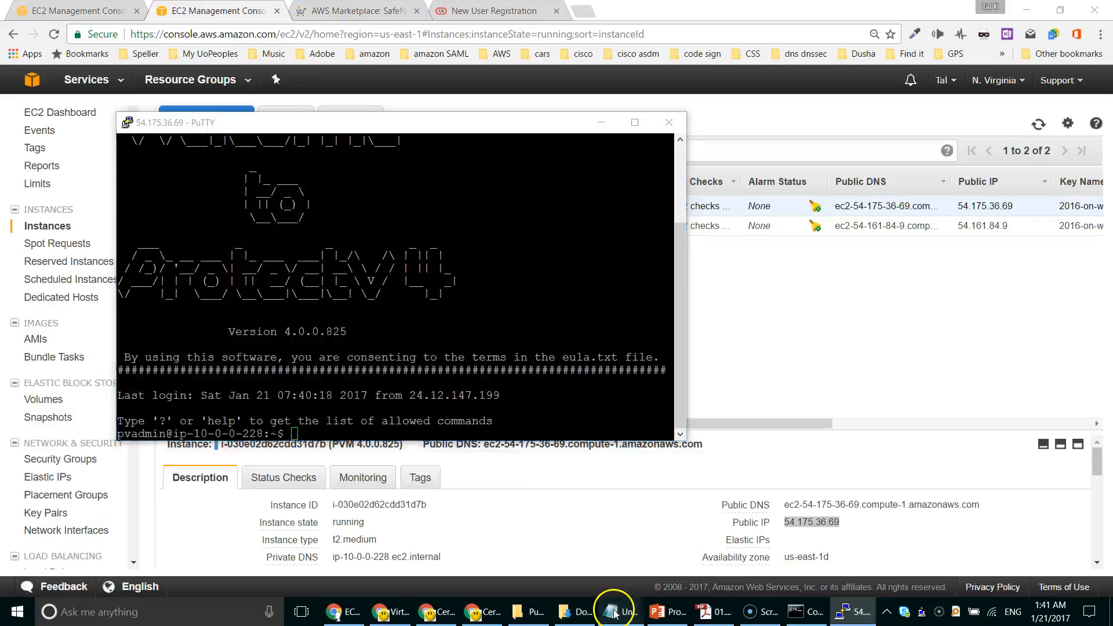
Step: Fix the certificate file name in the configks command and paste it into the server shell
{"action": "left_click", "coordinate": [616, 612]}
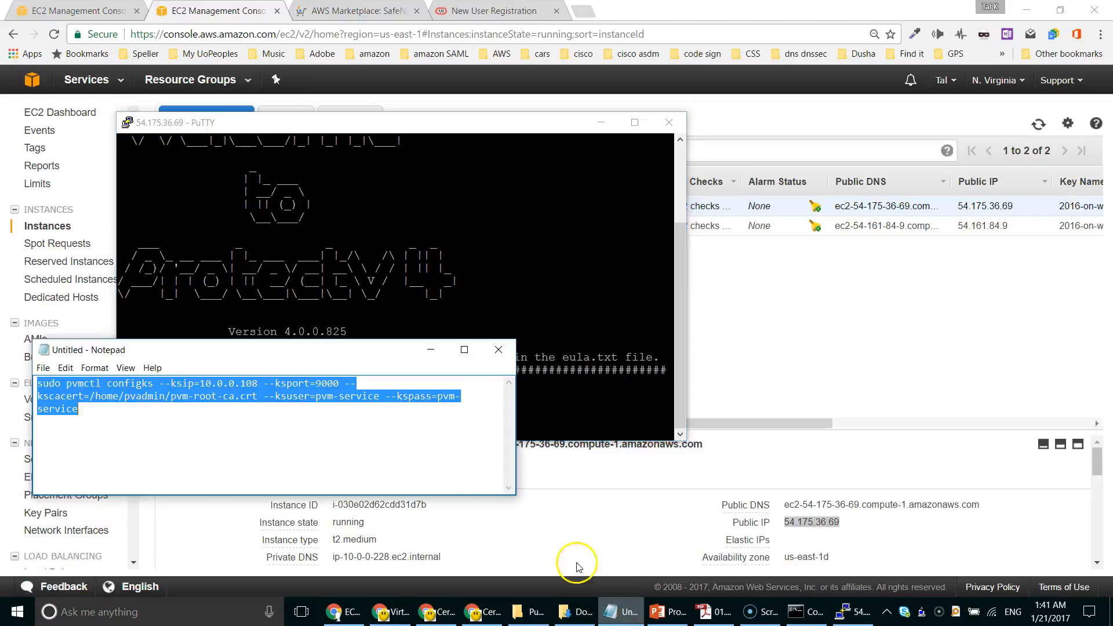
{"action": "left_click", "coordinate": [236, 405]}
{"action": "left_click_drag", "start_coordinate": [222, 396], "coordinate": [236, 396]}
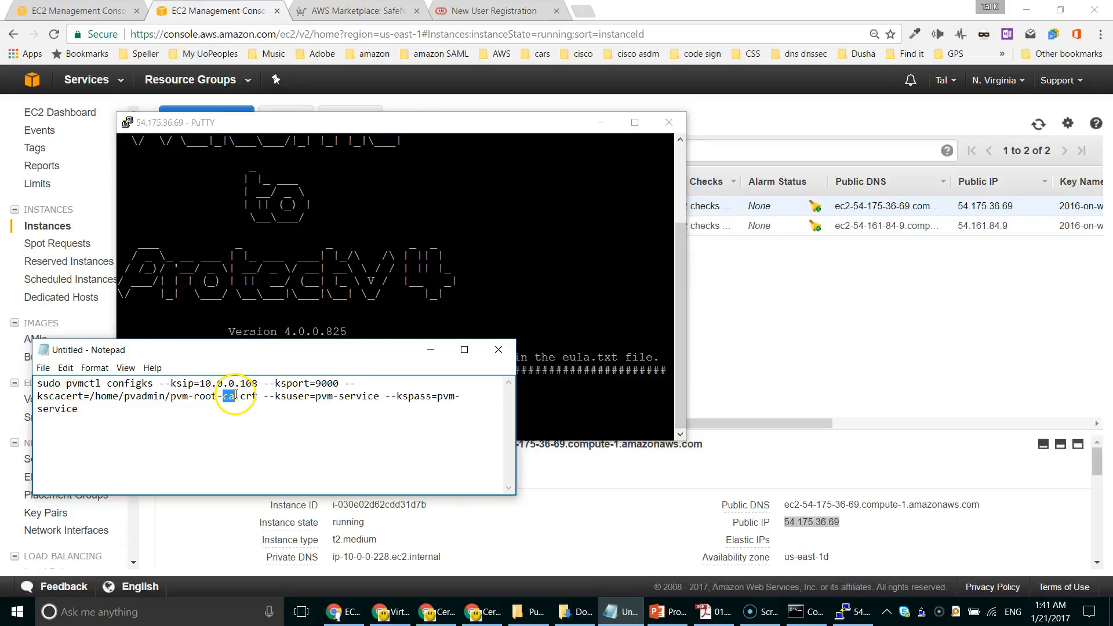
{"action": "key", "text": "ctrl+a"}
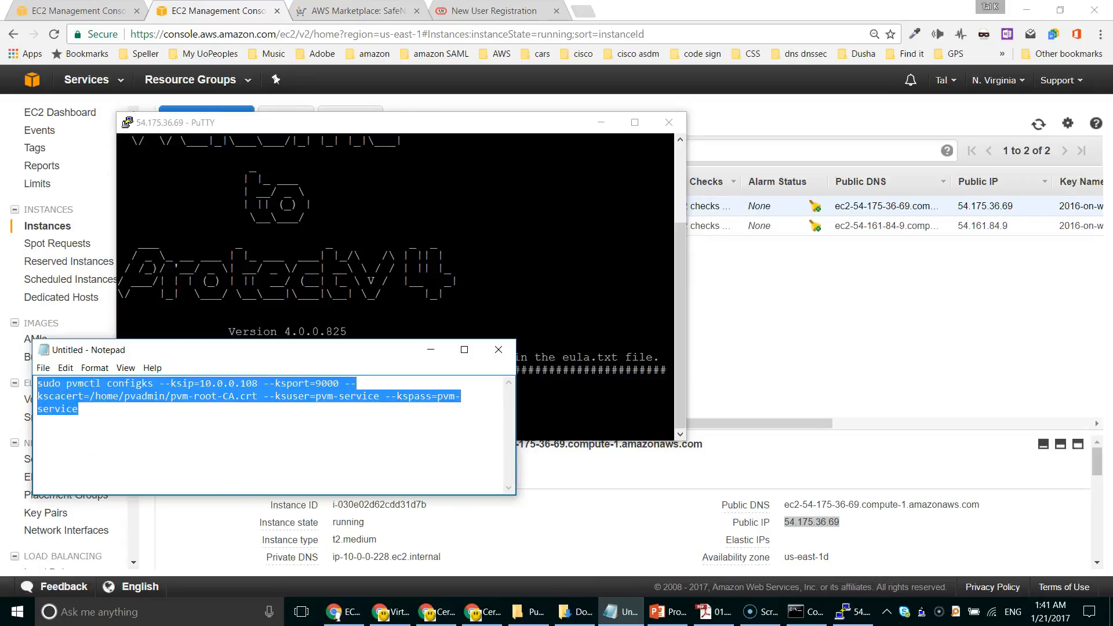
{"action": "right_click", "coordinate": [391, 244]}
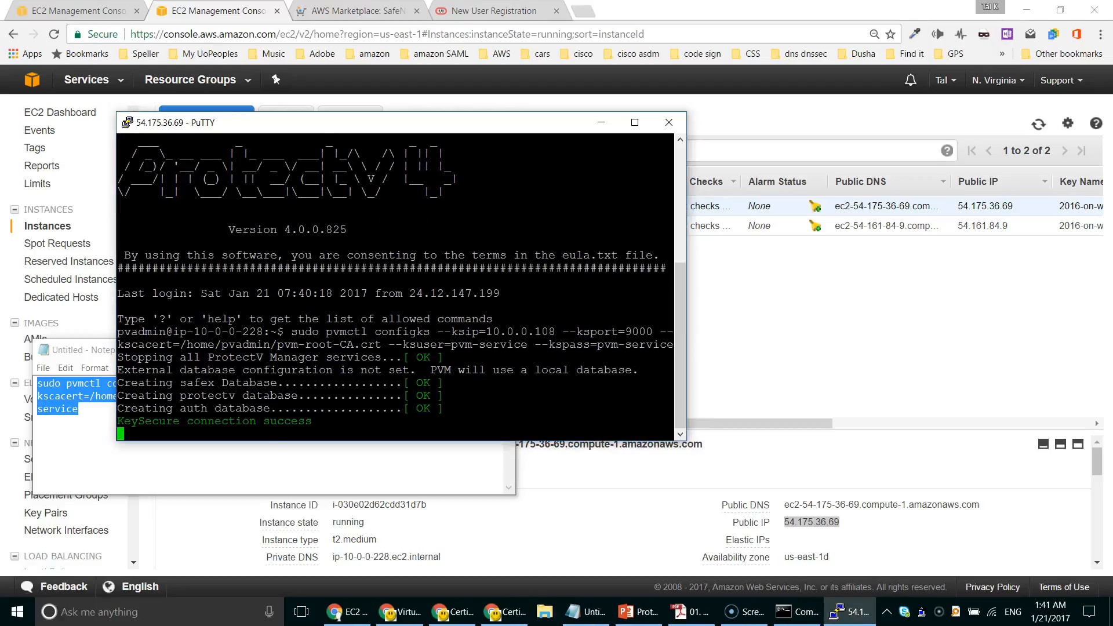
Step: Run 'sudo pvmctl startpvm' with the private key password so all ProtectV services start
{"action": "key", "text": "alt+Tab"}
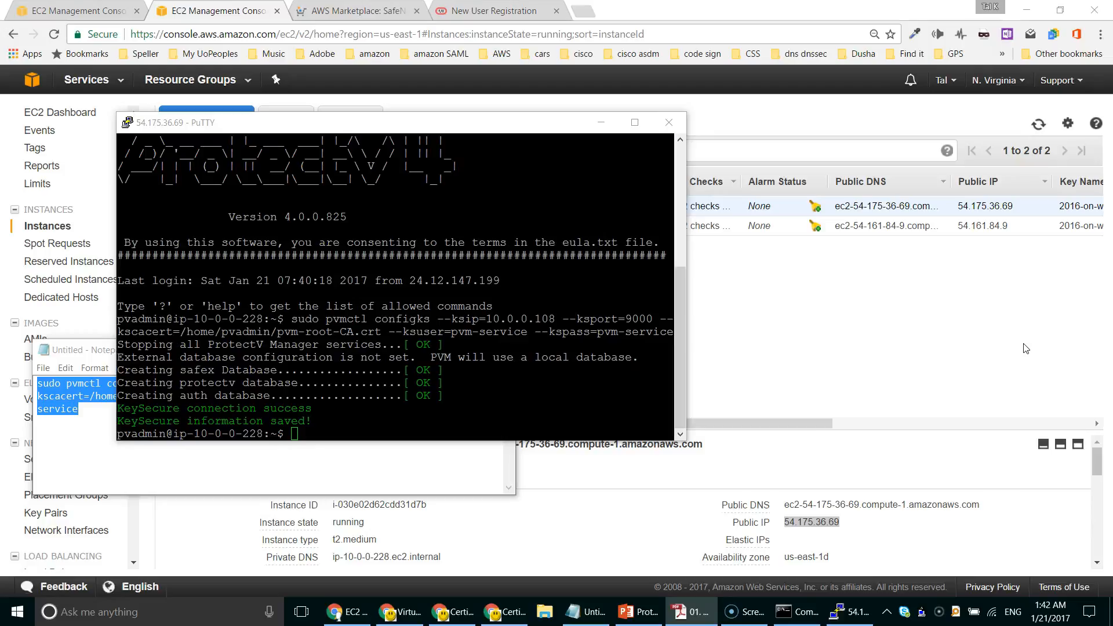
{"action": "type", "text": "sudo pvmctl startpvm"}
{"action": "key", "text": "Return"}
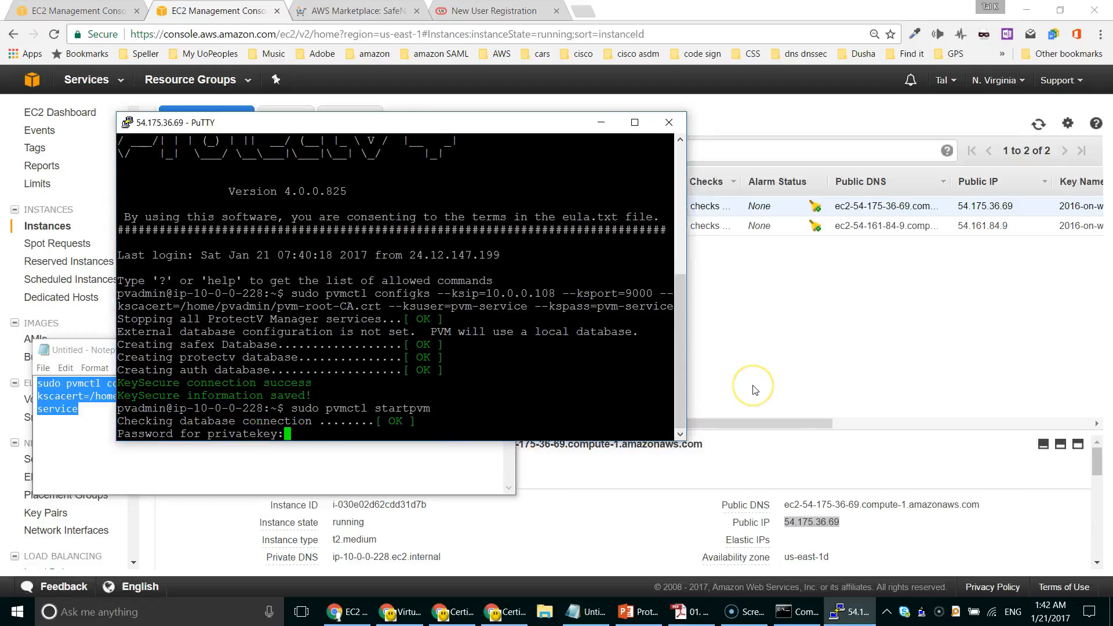
{"action": "key", "text": "Return"}
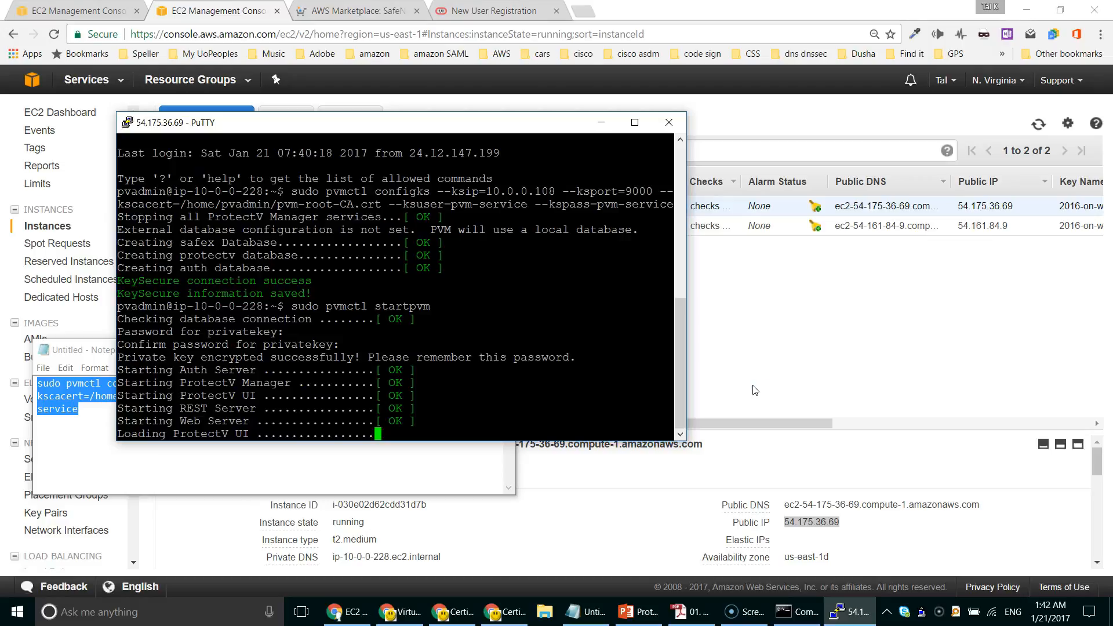
{"action": "left_click", "coordinate": [743, 390]}
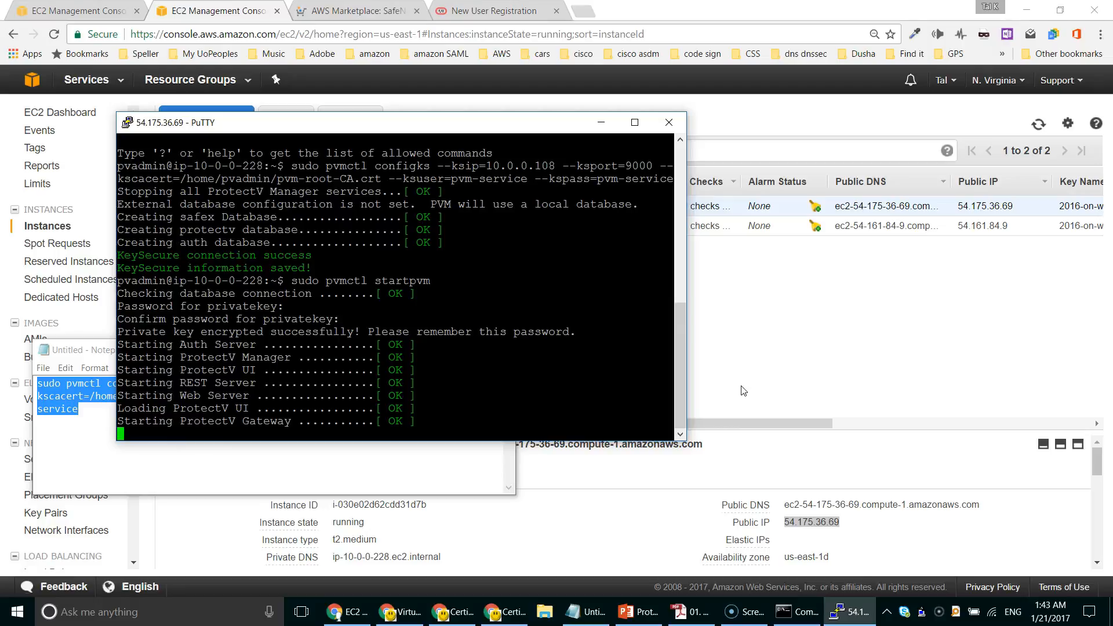
{"action": "key", "text": "Return"}
{"action": "key", "text": "Return"}
{"action": "left_click", "coordinate": [718, 397]}
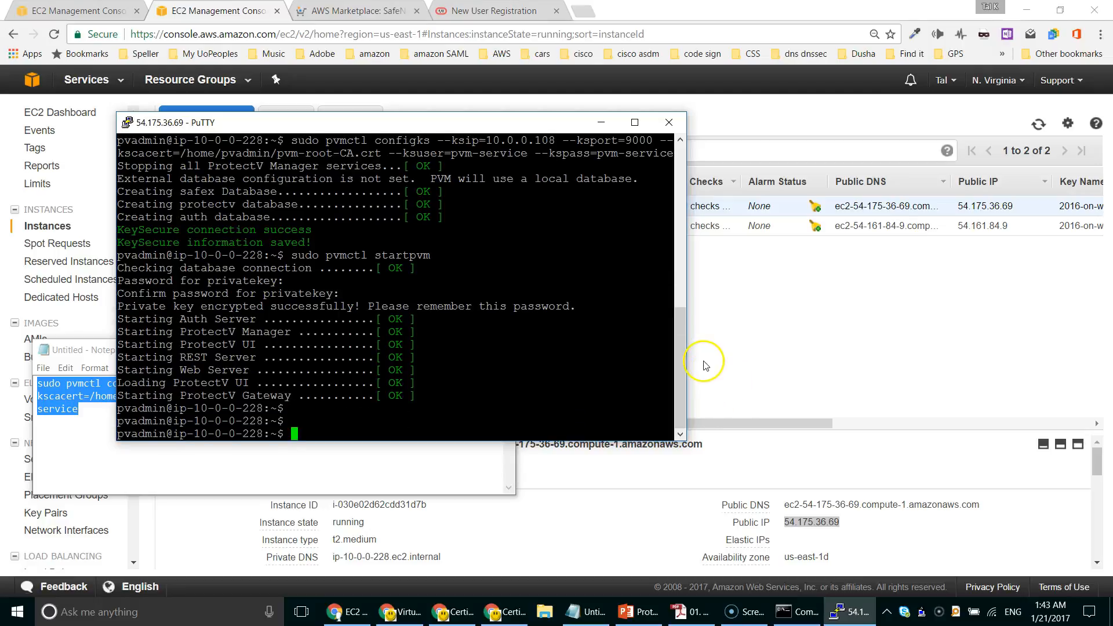
{"action": "left_click", "coordinate": [588, 14]}
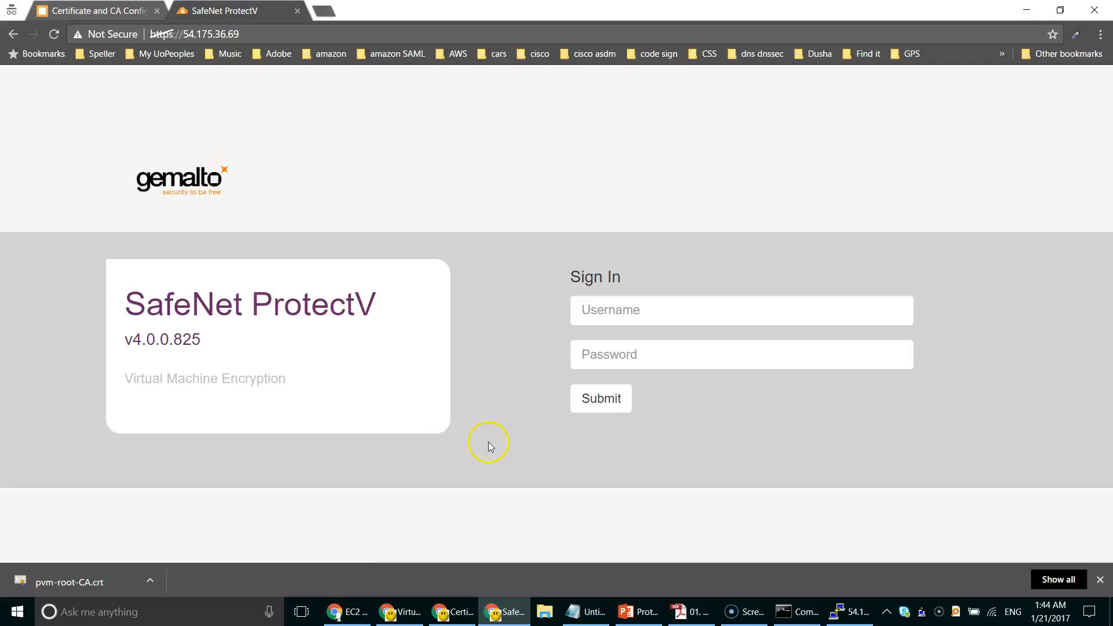
Step: Sign in to the SafeNet ProtectV console with the admin username and password
{"action": "left_click", "coordinate": [800, 306]}
{"action": "type", "text": "admin"}
{"action": "key", "text": "Tab"}
{"action": "type", "text": "••••"}
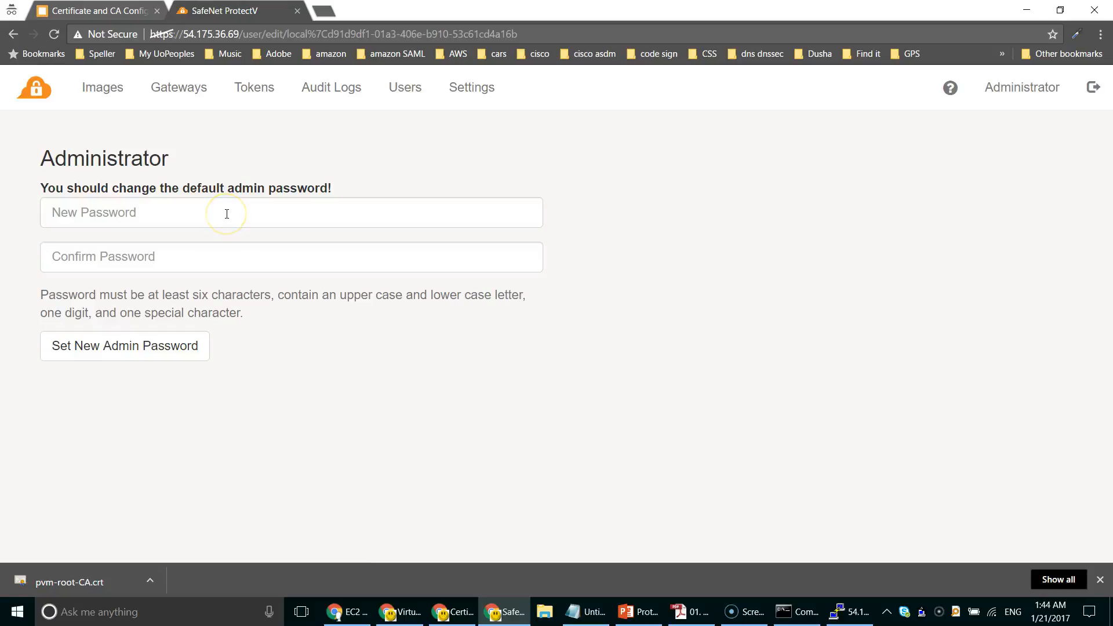
Step: Replace the default admin password with a new one and view the empty Images list
{"action": "left_click", "coordinate": [227, 214]}
{"action": "type", "text": "•••"}
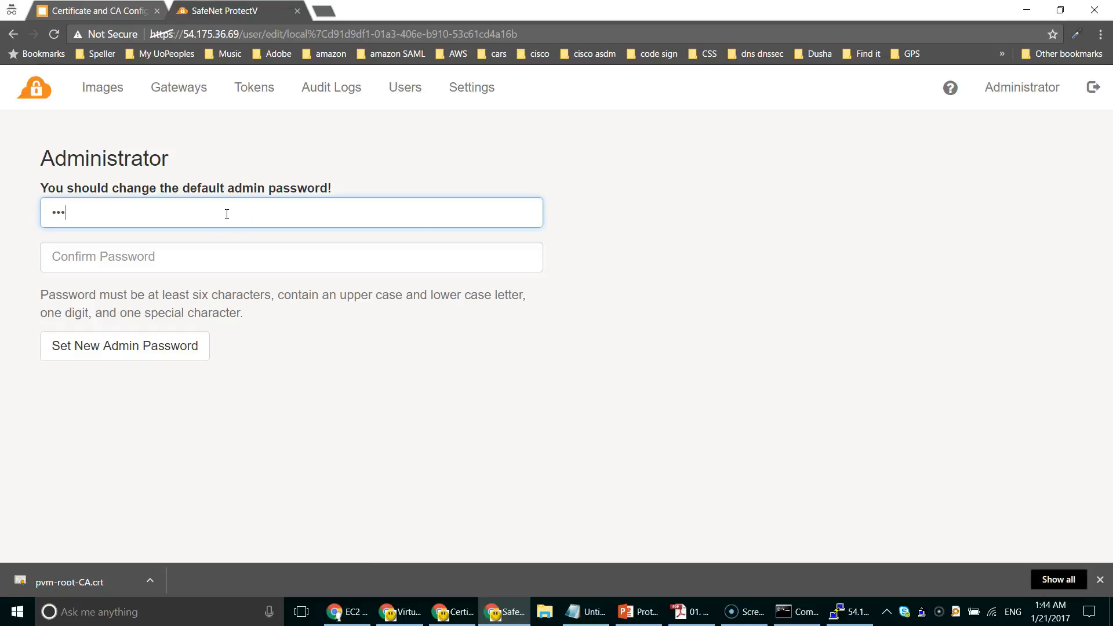
{"action": "type", "text": "••••••••"}
{"action": "key", "text": "Tab"}
{"action": "type", "text": "•"}
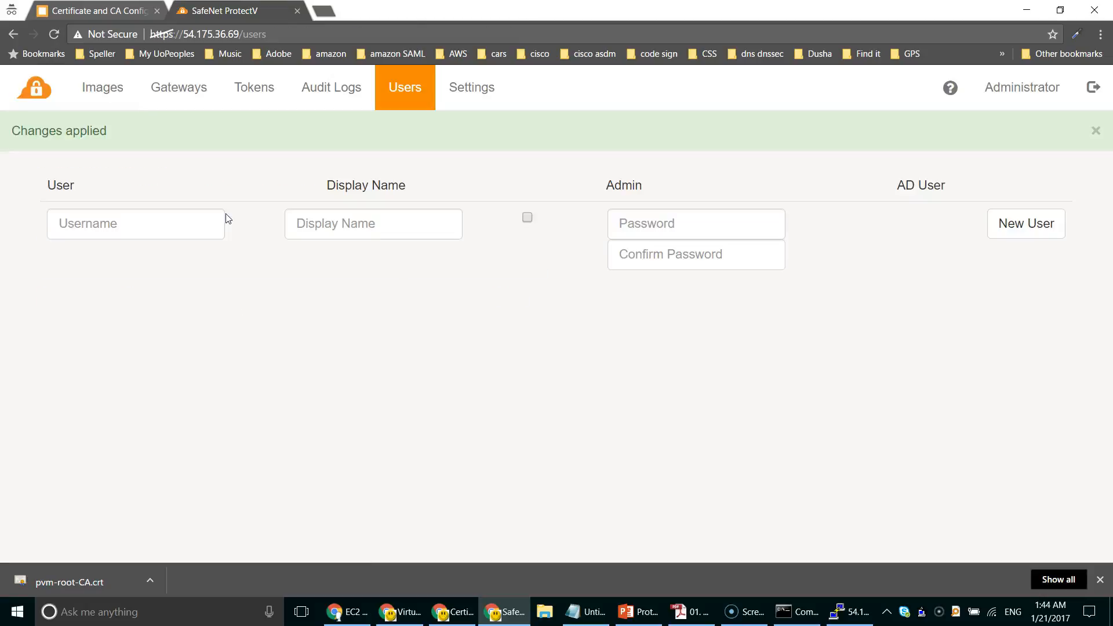
{"action": "left_click", "coordinate": [102, 87]}
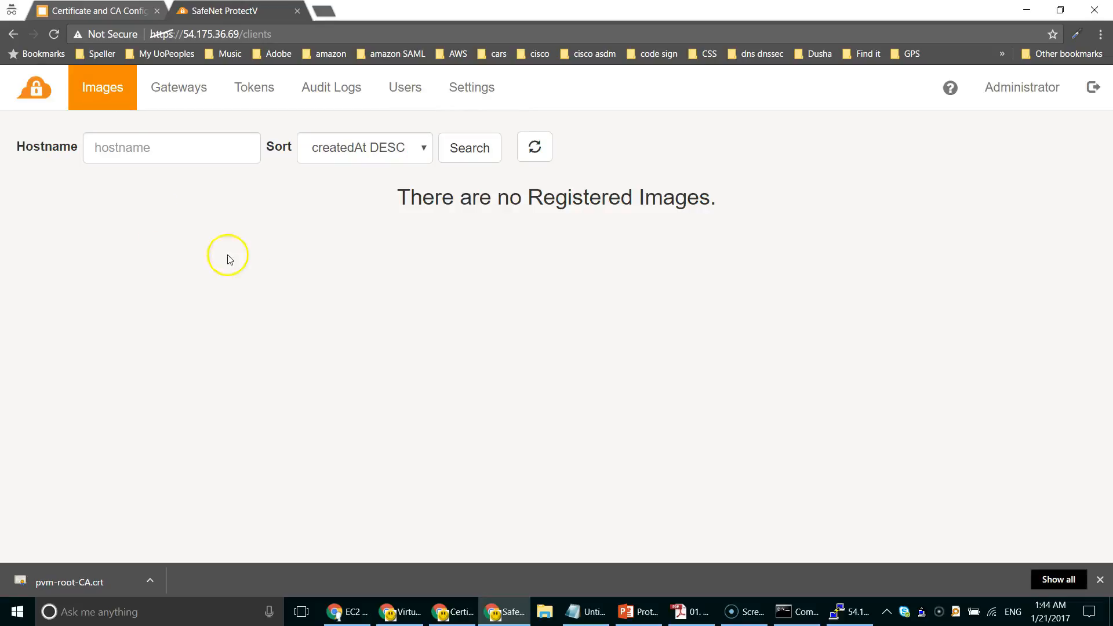
{"action": "left_click", "coordinate": [632, 615]}
Step: Scroll to slide 12, the ProtectV for AWS with Virtual KeySecure architecture diagram
{"action": "scroll", "coordinate": [530, 440], "scroll_direction": "up", "scroll_amount": 1}
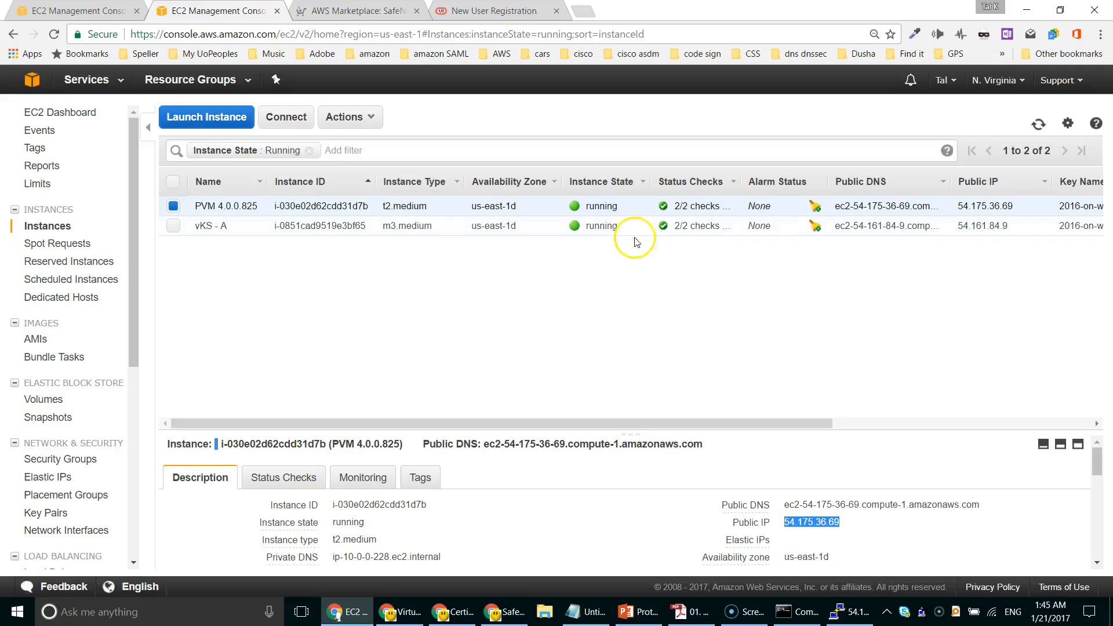
{"action": "key", "text": "alt+Tab"}
Step: Start a new EC2 instance from the Windows Server 2016 Base image on t2.medium
{"action": "left_click", "coordinate": [190, 120]}
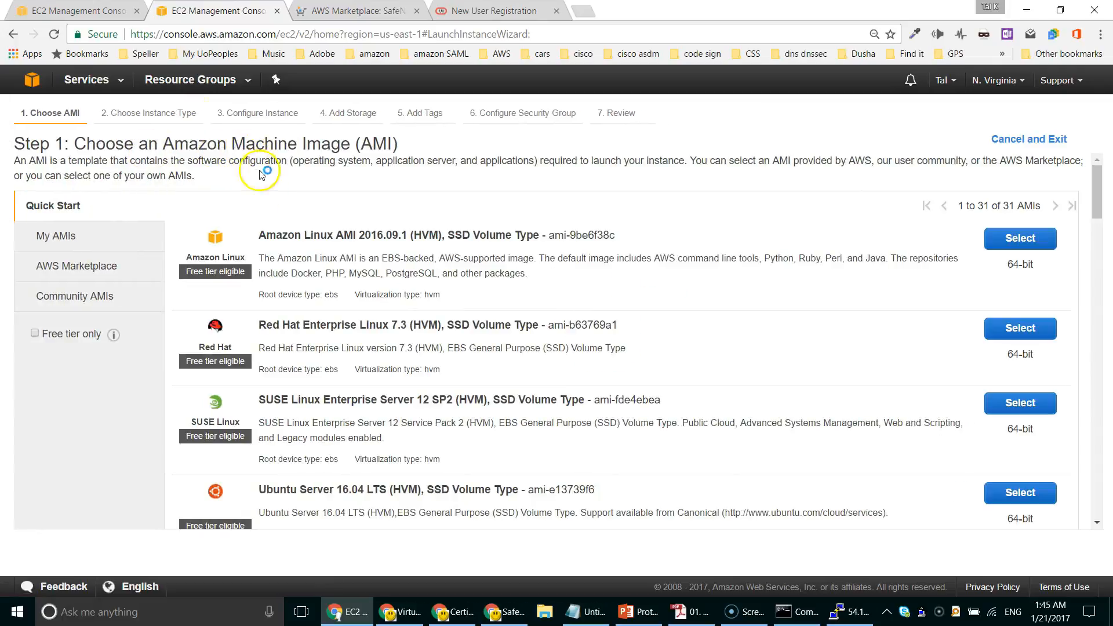
{"action": "scroll", "coordinate": [504, 352], "scroll_direction": "down", "scroll_amount": 4}
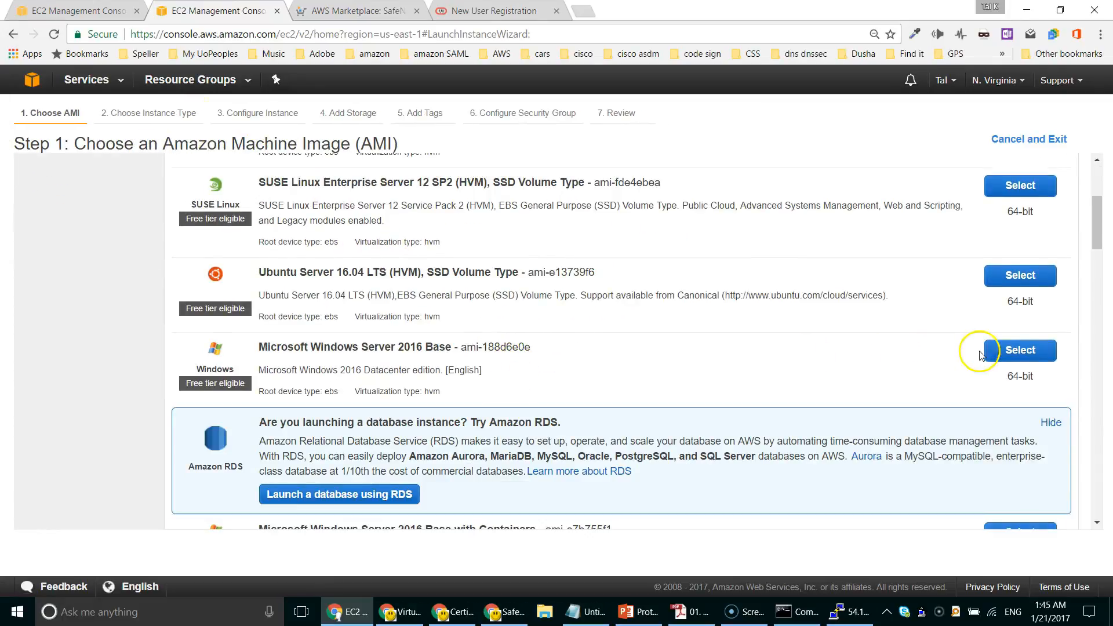
{"action": "left_click", "coordinate": [1001, 351]}
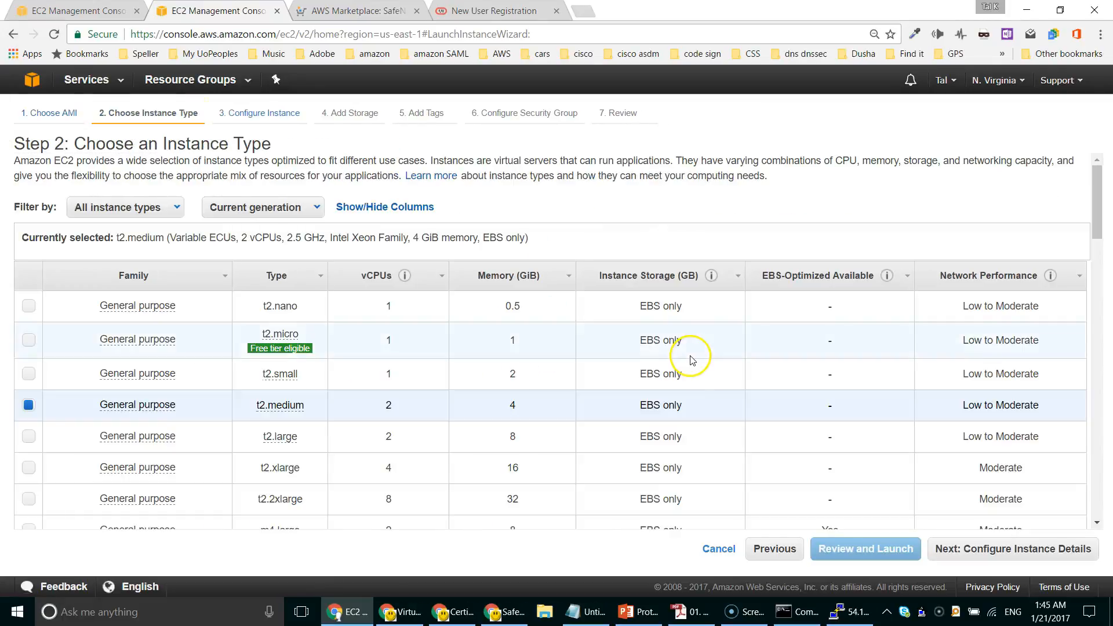
{"action": "scroll", "coordinate": [690, 355], "scroll_direction": "down", "scroll_amount": 3}
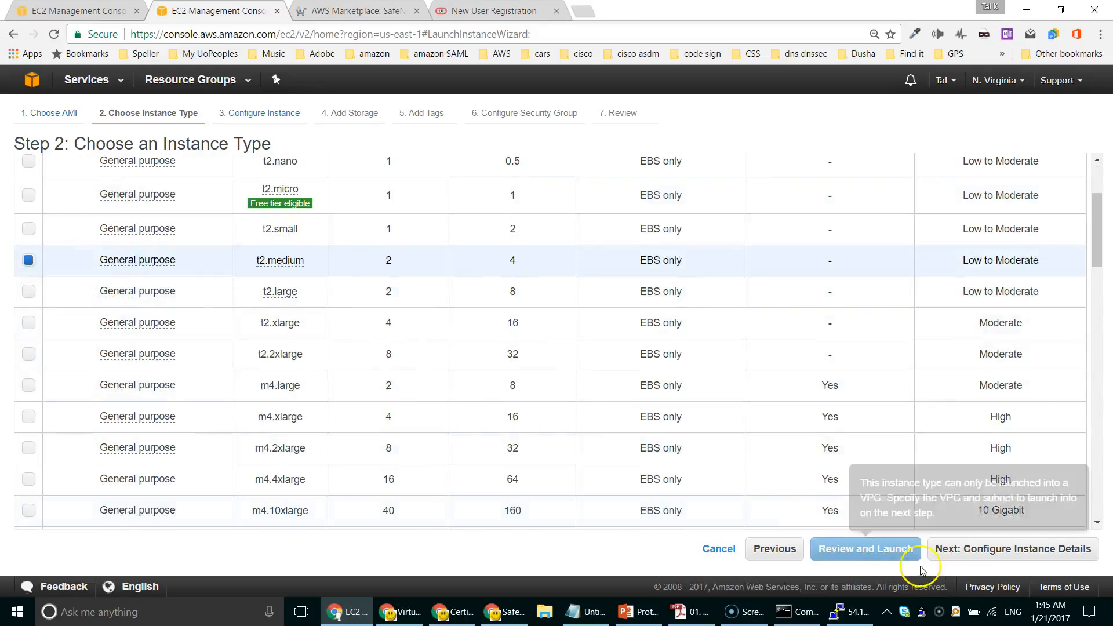
{"action": "left_click", "coordinate": [1010, 549]}
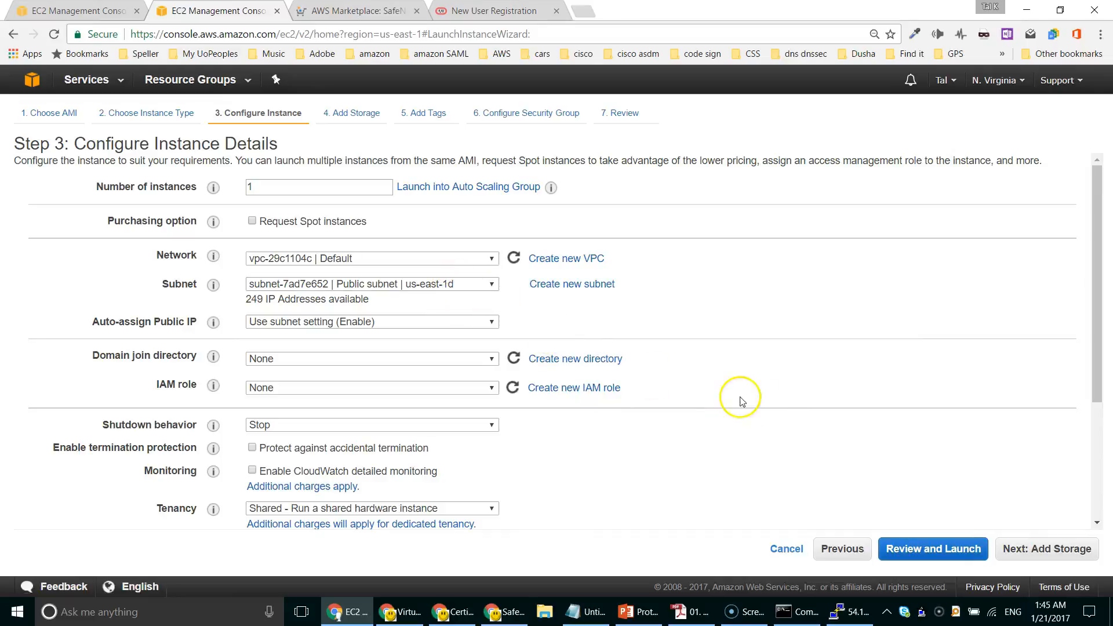
{"action": "scroll", "coordinate": [753, 400], "scroll_direction": "down", "scroll_amount": 3}
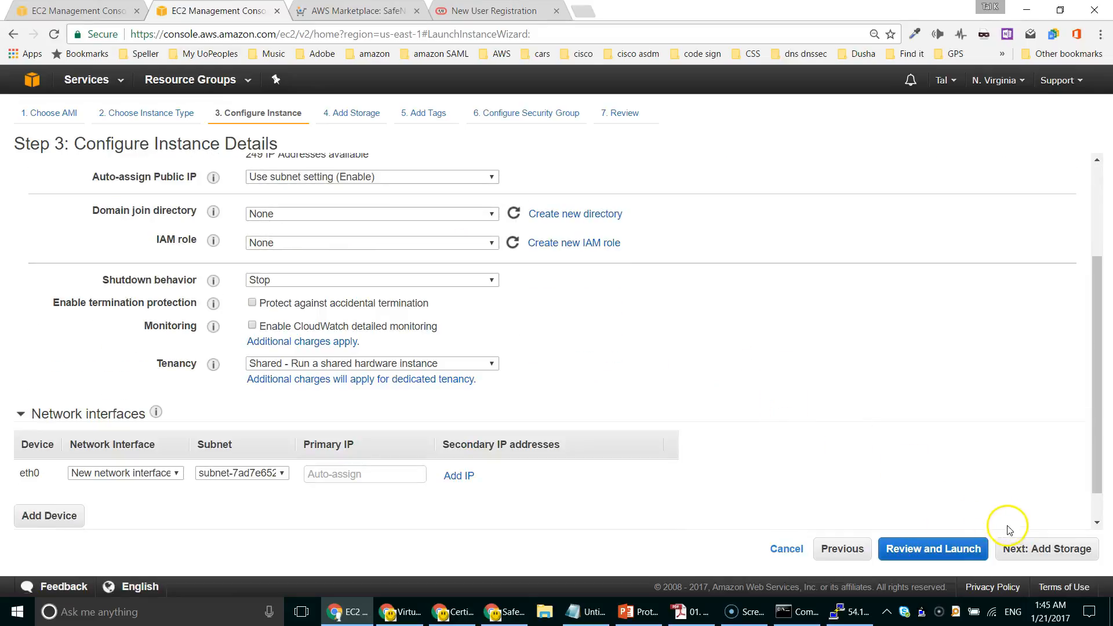
{"action": "left_click", "coordinate": [1040, 550]}
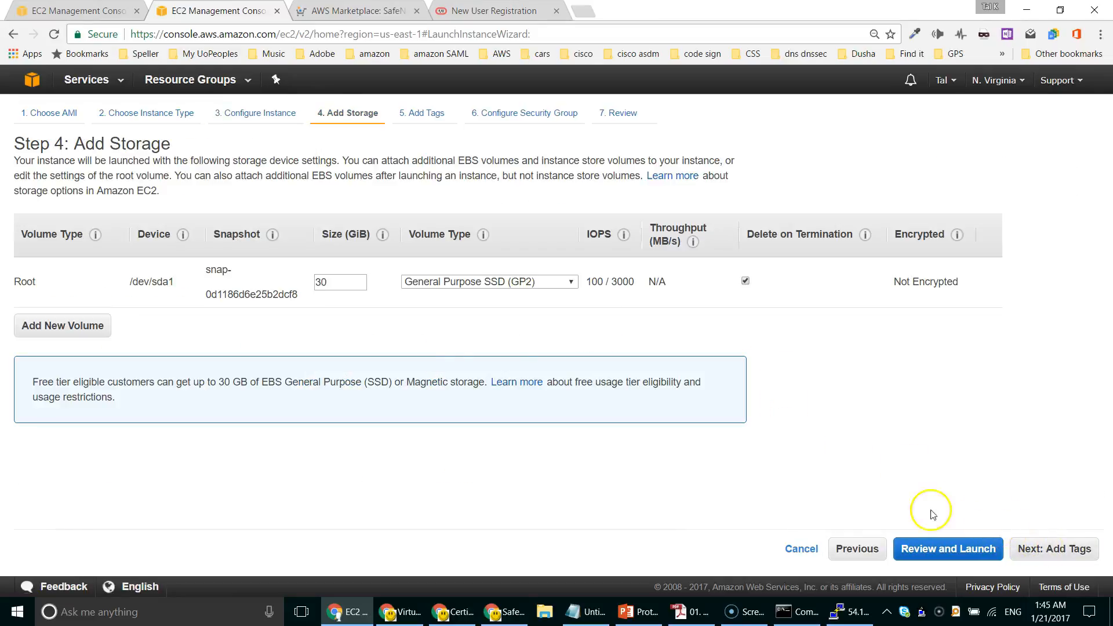
Step: Add a second EBS volume deleted on termination, tag the instance win20016, and launch it
{"action": "left_click", "coordinate": [90, 325]}
{"action": "double_click", "coordinate": [336, 319]}
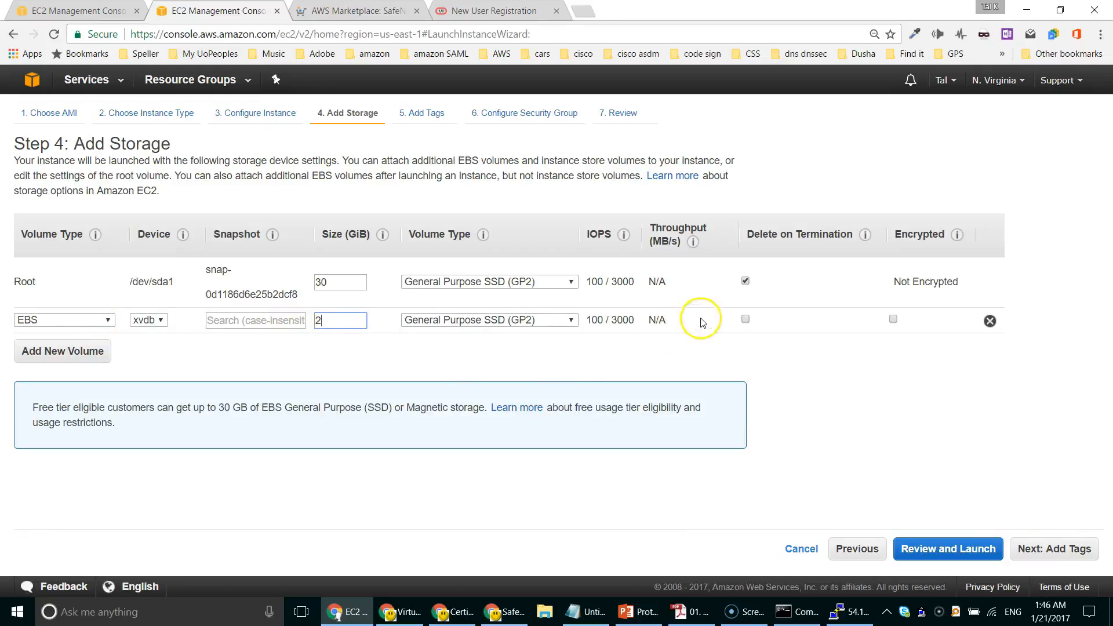
{"action": "left_click", "coordinate": [745, 320]}
{"action": "left_click", "coordinate": [1059, 554]}
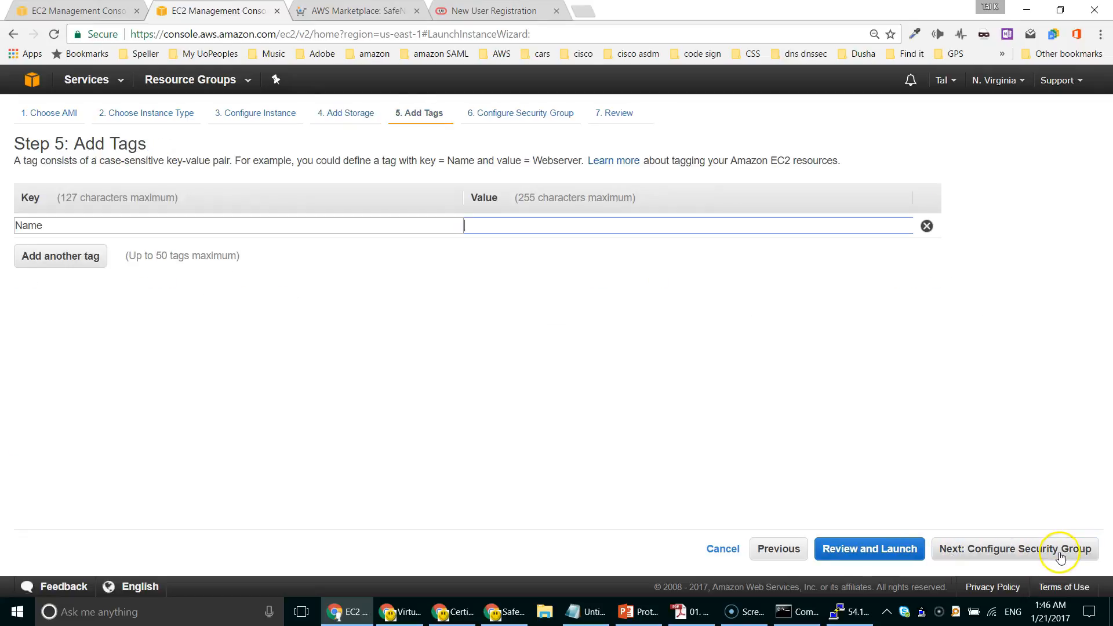
{"action": "type", "text": "win20016"}
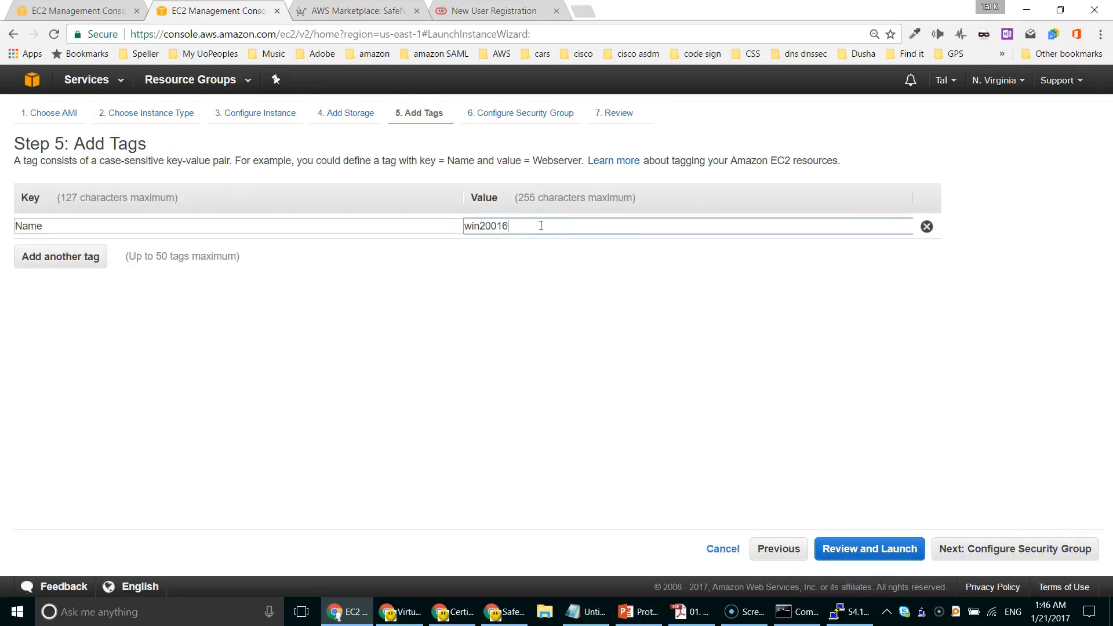
{"action": "left_click", "coordinate": [1019, 549]}
{"action": "left_click", "coordinate": [1023, 549]}
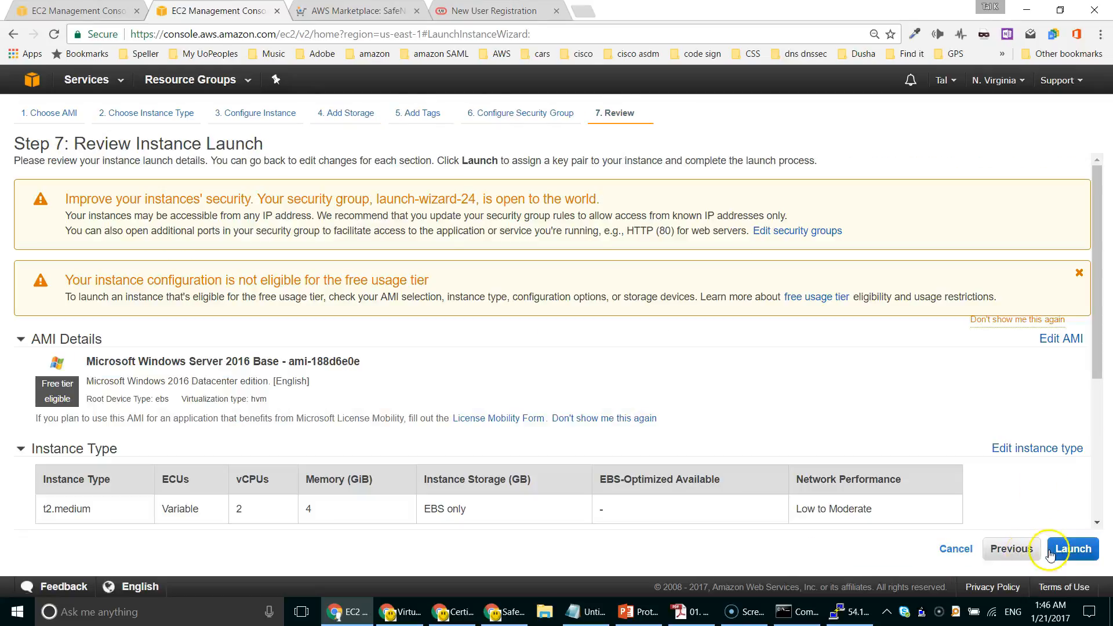
{"action": "left_click", "coordinate": [1071, 548]}
{"action": "left_click", "coordinate": [731, 460]}
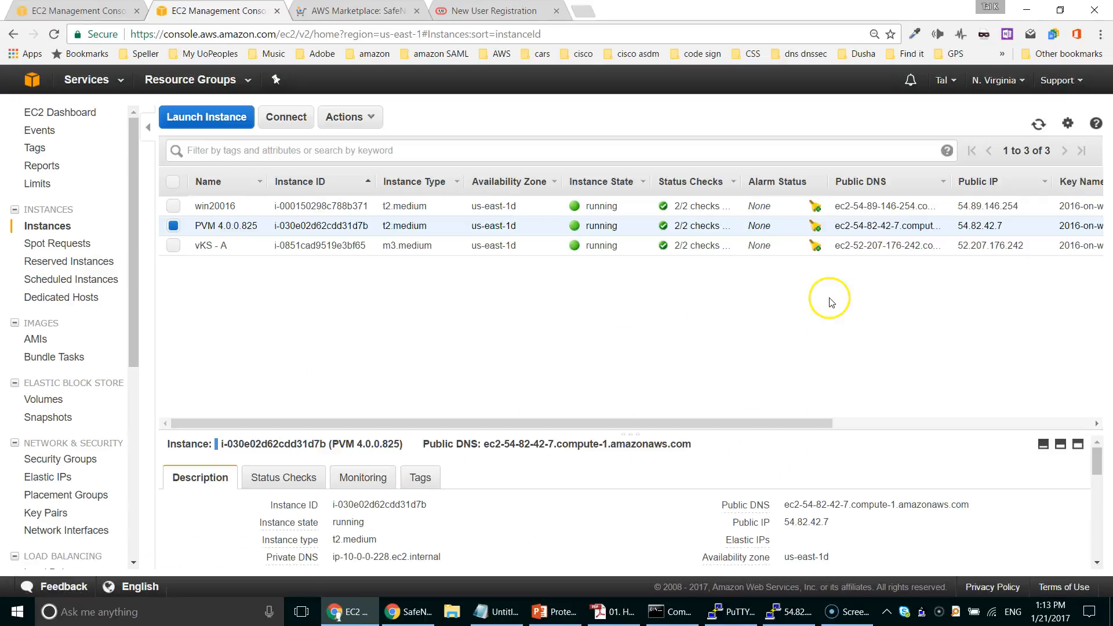
Step: Connect to win20016 over Remote Desktop and run the downloaded ProtectV.msi installer
{"action": "left_click", "coordinate": [381, 211]}
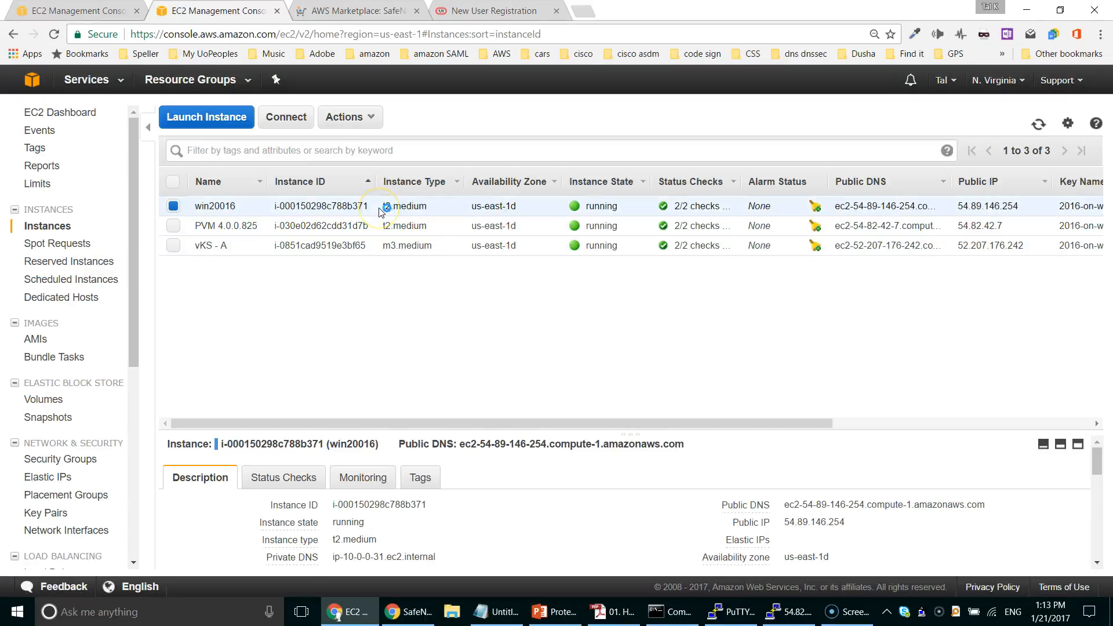
{"action": "right_click", "coordinate": [380, 211]}
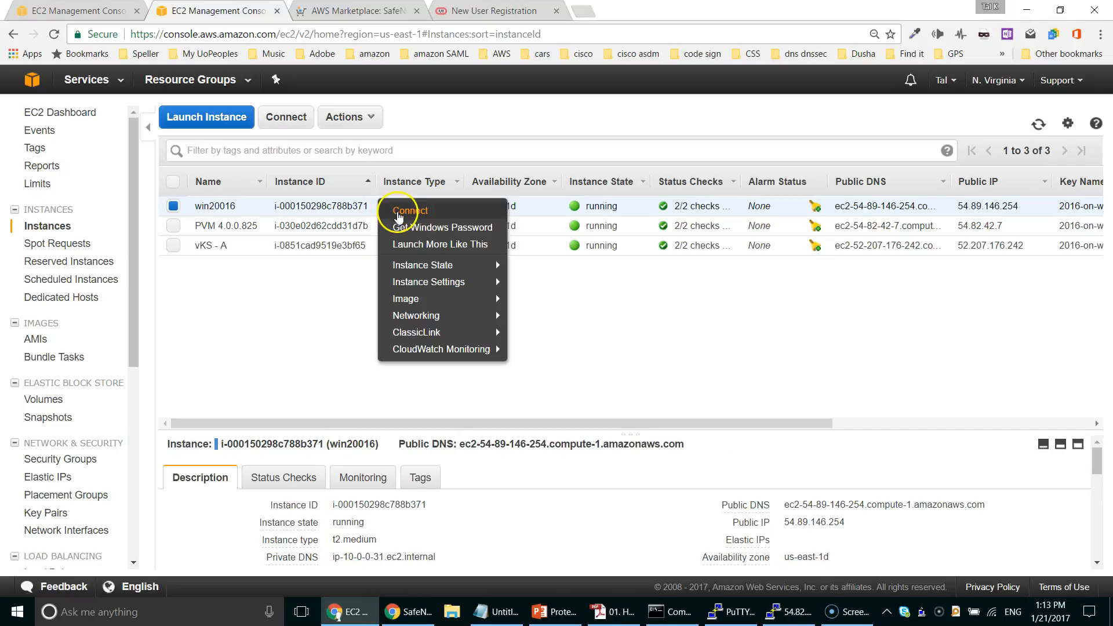
{"action": "left_click_drag", "start_coordinate": [394, 210], "coordinate": [402, 229]}
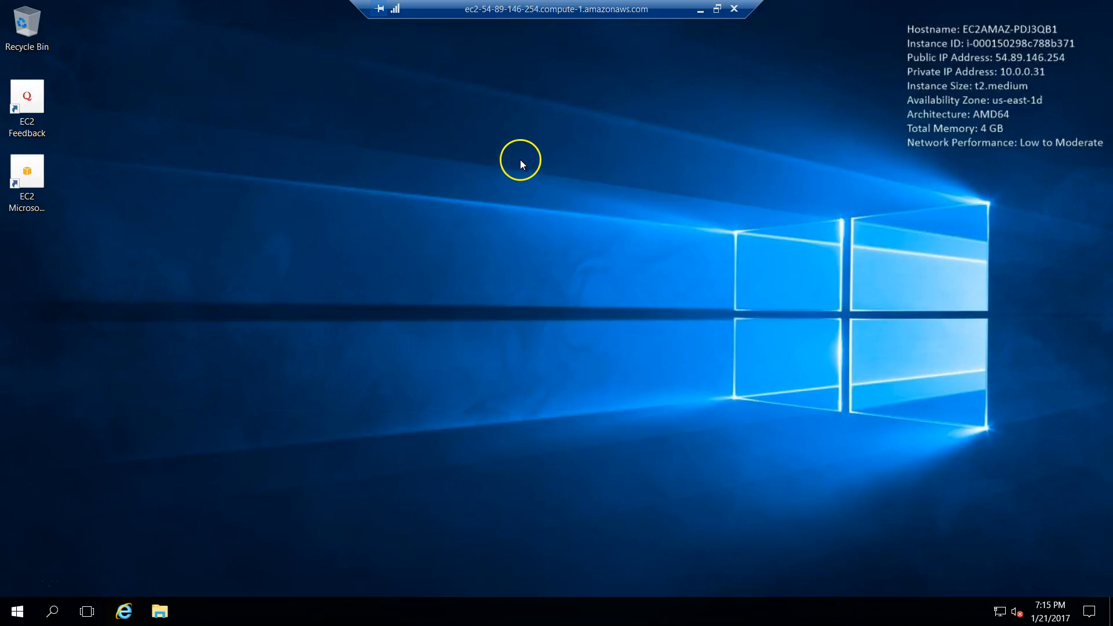
{"action": "left_click", "coordinate": [124, 612]}
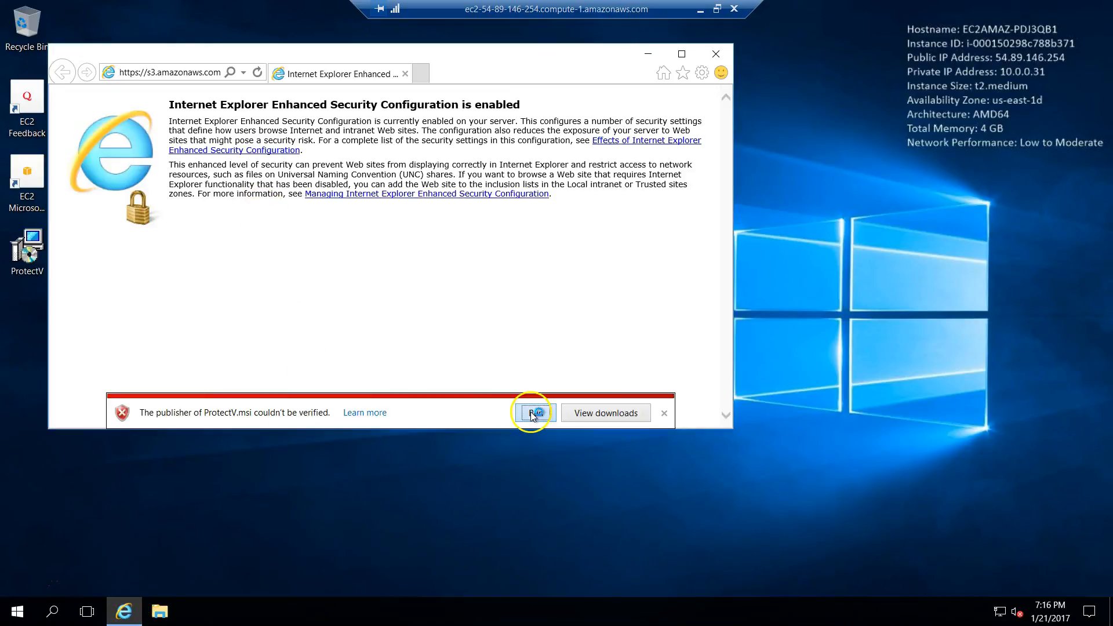
{"action": "left_click", "coordinate": [531, 413]}
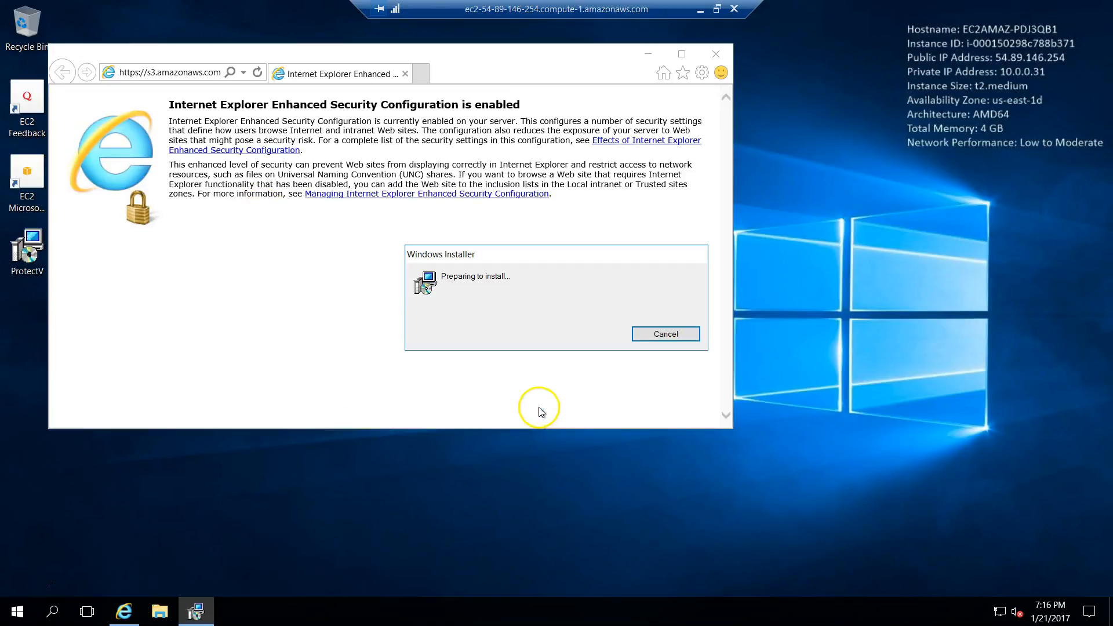
{"action": "left_click", "coordinate": [717, 55]}
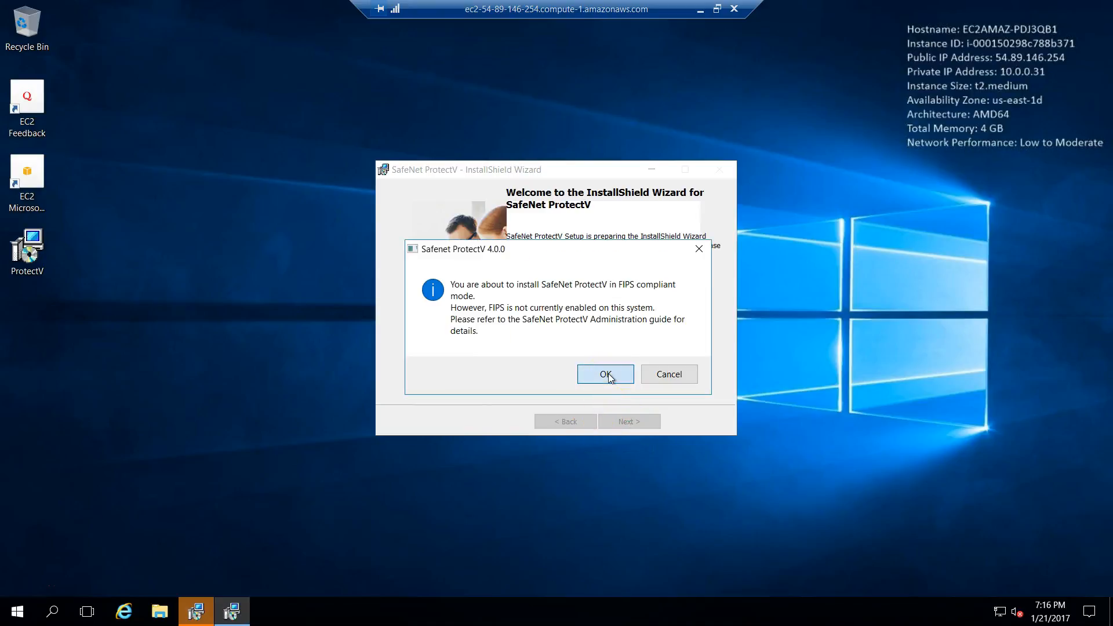
Step: Acknowledge the FIPS notice, accept the license, install SafeNet ProtectV, and restart the server
{"action": "left_click", "coordinate": [606, 375]}
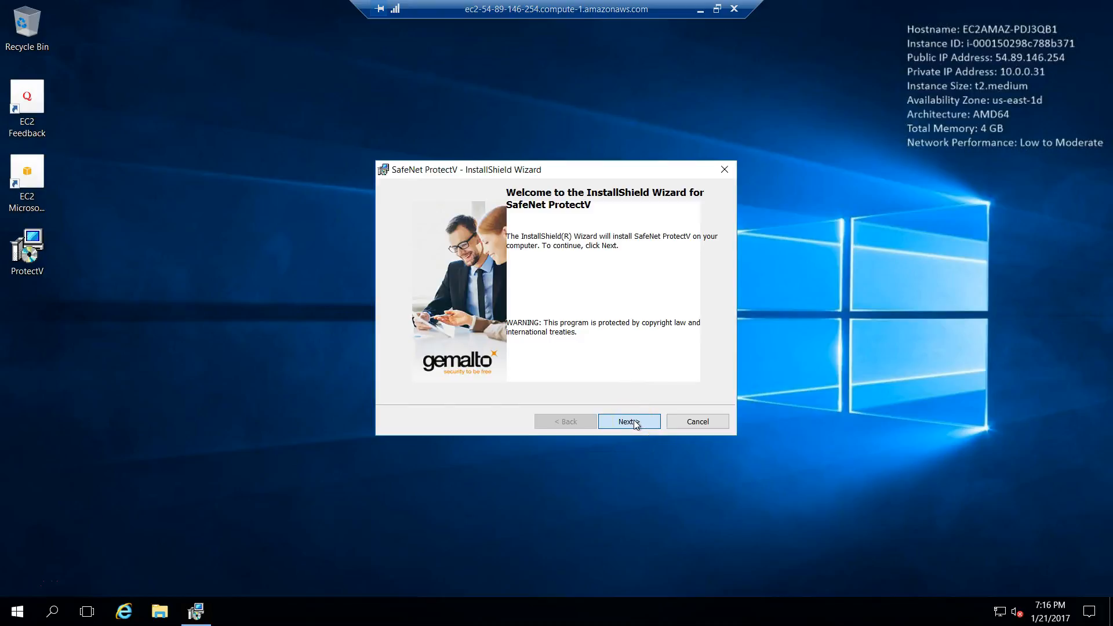
{"action": "left_click", "coordinate": [633, 421]}
{"action": "left_click", "coordinate": [497, 369]}
{"action": "left_click", "coordinate": [635, 422]}
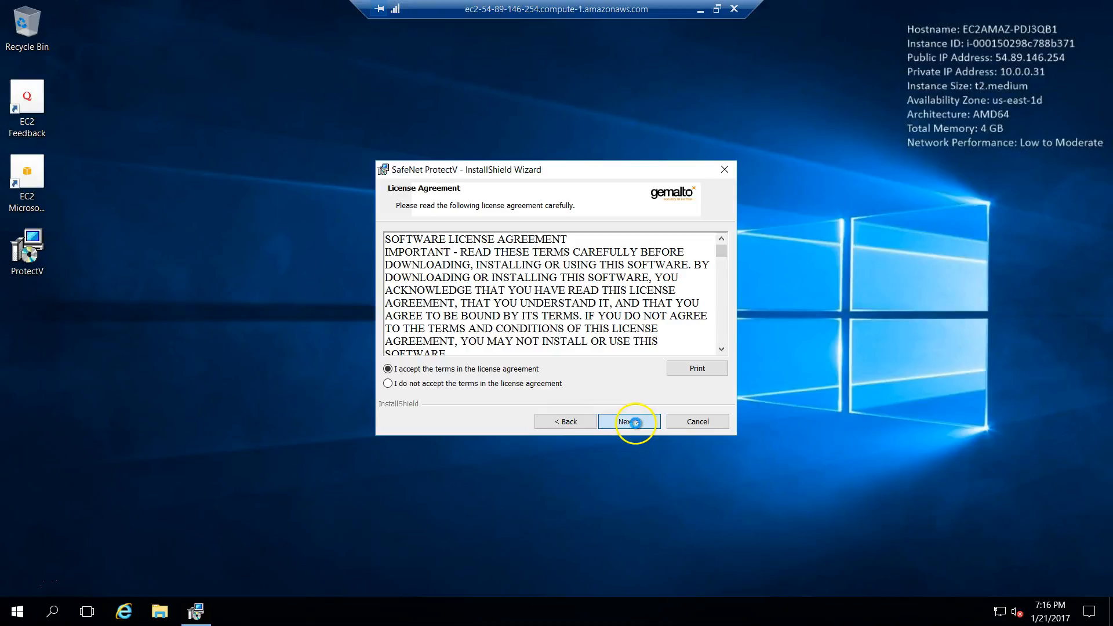
{"action": "left_click", "coordinate": [636, 423]}
{"action": "left_click", "coordinate": [635, 422]}
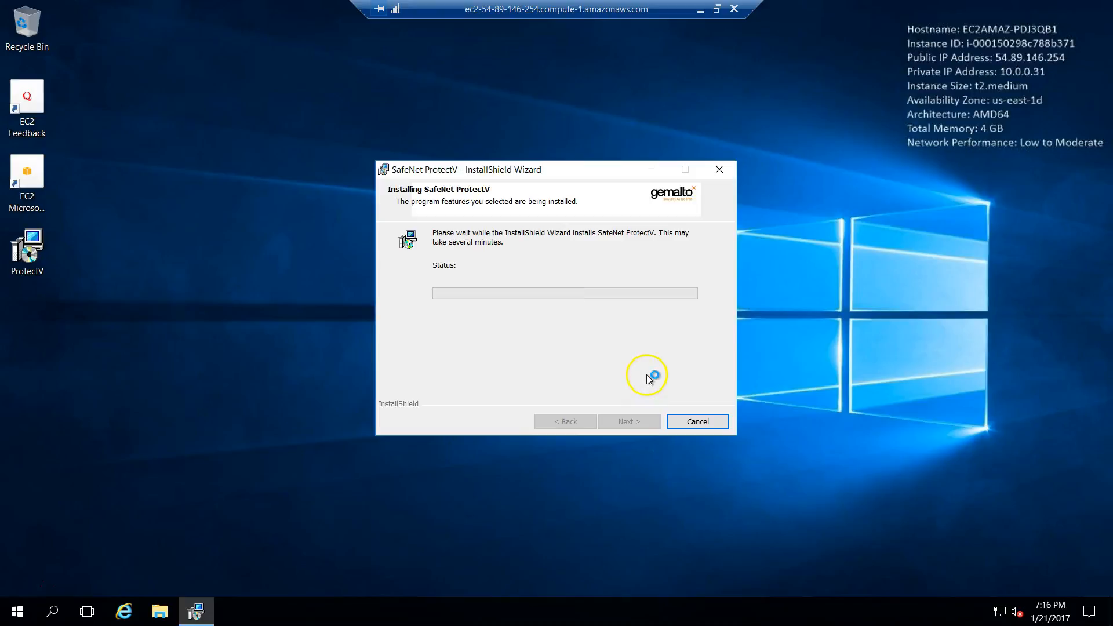
{"action": "left_click", "coordinate": [641, 423]}
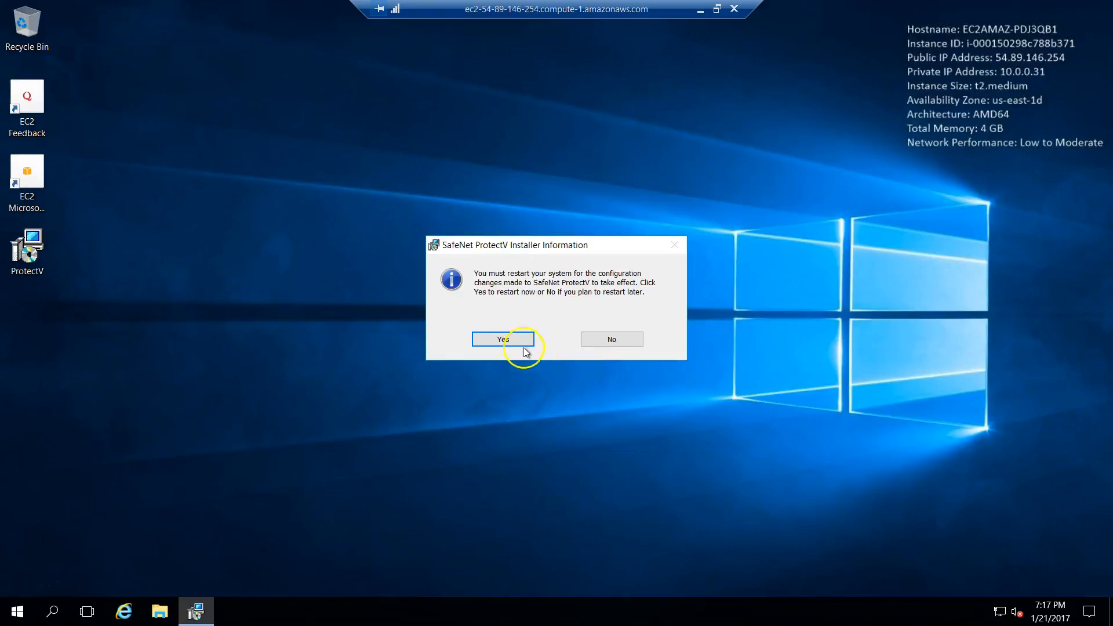
{"action": "left_click", "coordinate": [503, 340]}
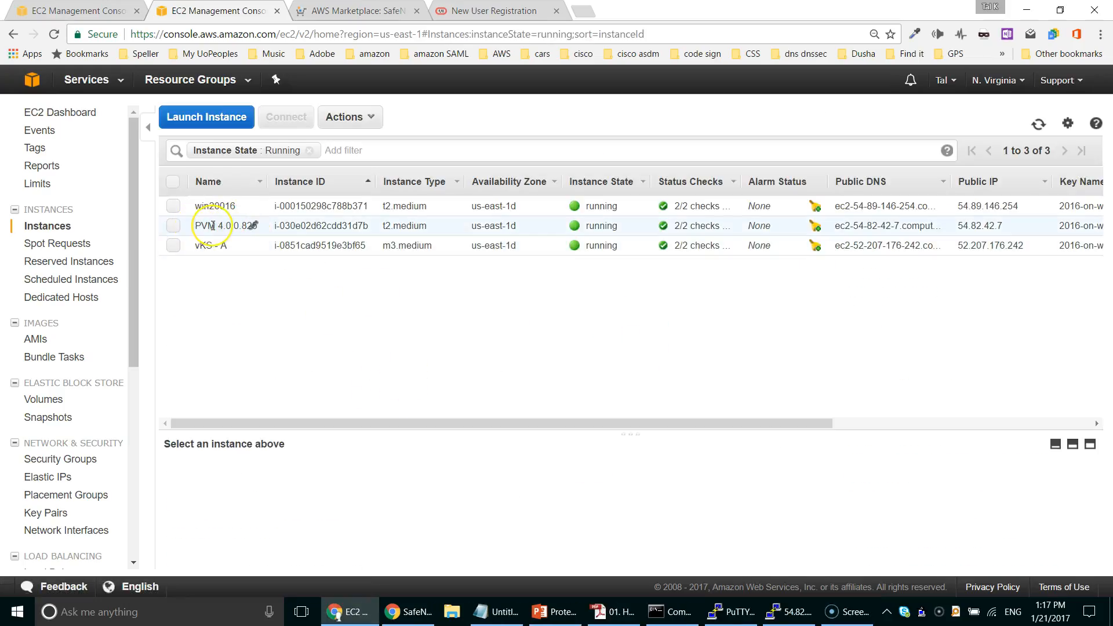
Step: Generate a new image enrollment token in ProtectV Manager and copy its value
{"action": "left_click", "coordinate": [413, 616]}
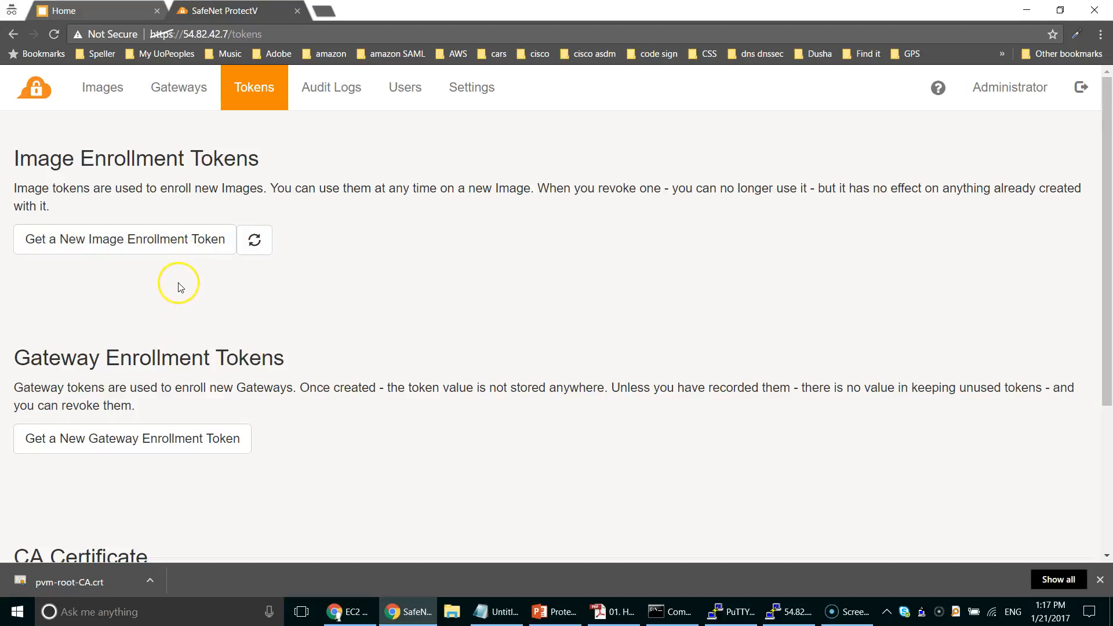
{"action": "left_click", "coordinate": [182, 238]}
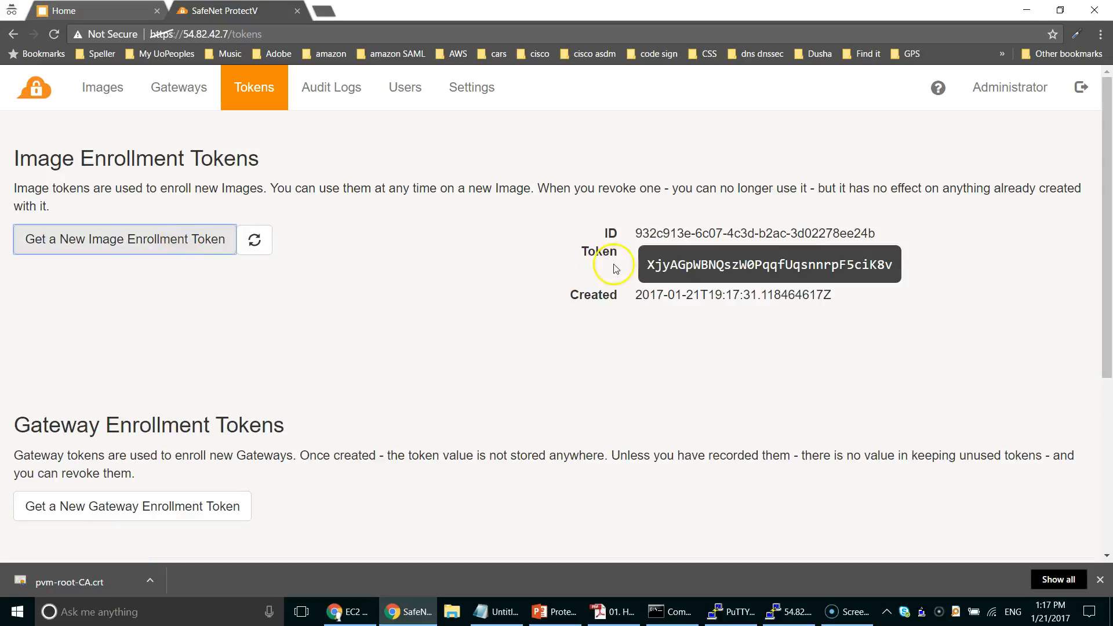
{"action": "left_click_drag", "start_coordinate": [651, 261], "coordinate": [896, 254]}
{"action": "key", "text": "ctrl+c"}
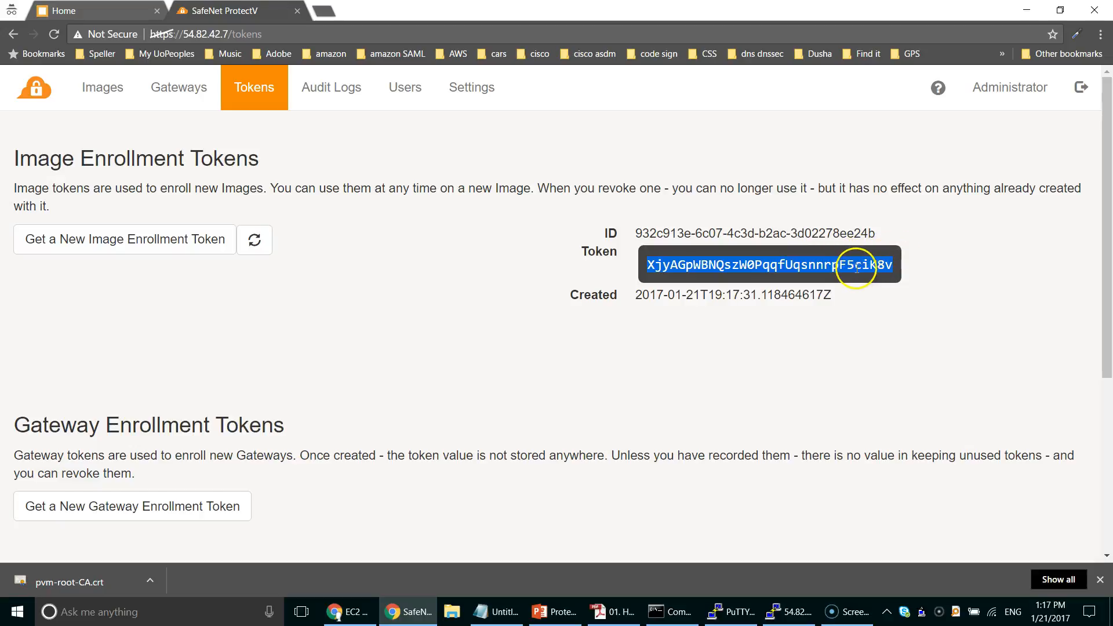
Step: Paste the token into the Notepad notes, then accept the certificate to reconnect Remote Desktop
{"action": "left_click", "coordinate": [495, 615]}
{"action": "left_click", "coordinate": [96, 417]}
{"action": "key", "text": "ctrl+v"}
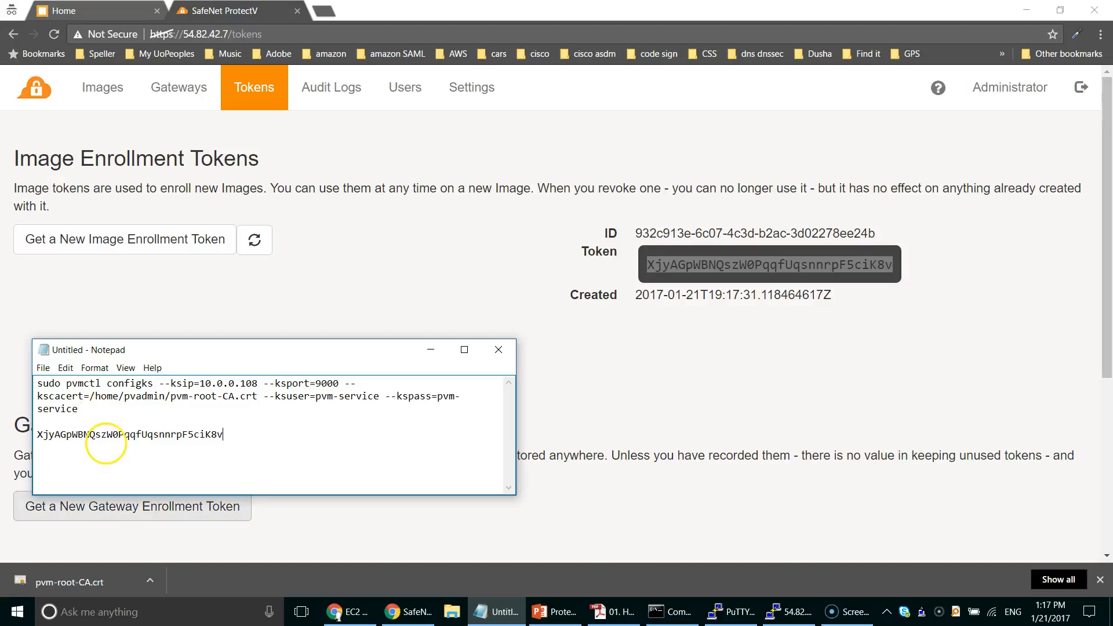
{"action": "left_click_drag", "start_coordinate": [261, 350], "coordinate": [1112, 273]}
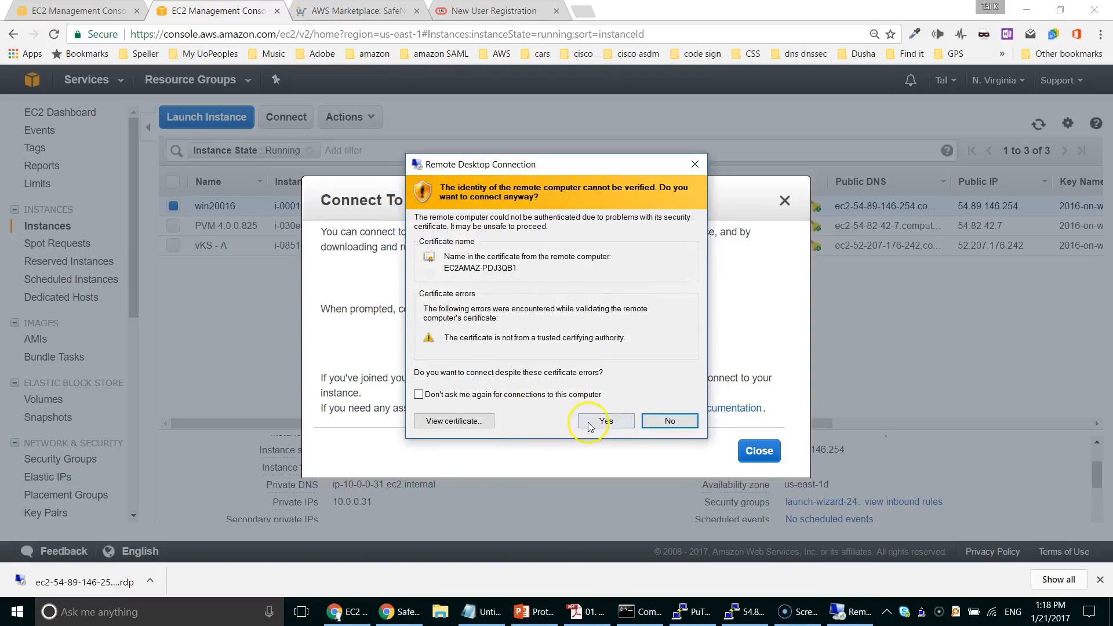
{"action": "left_click", "coordinate": [589, 425]}
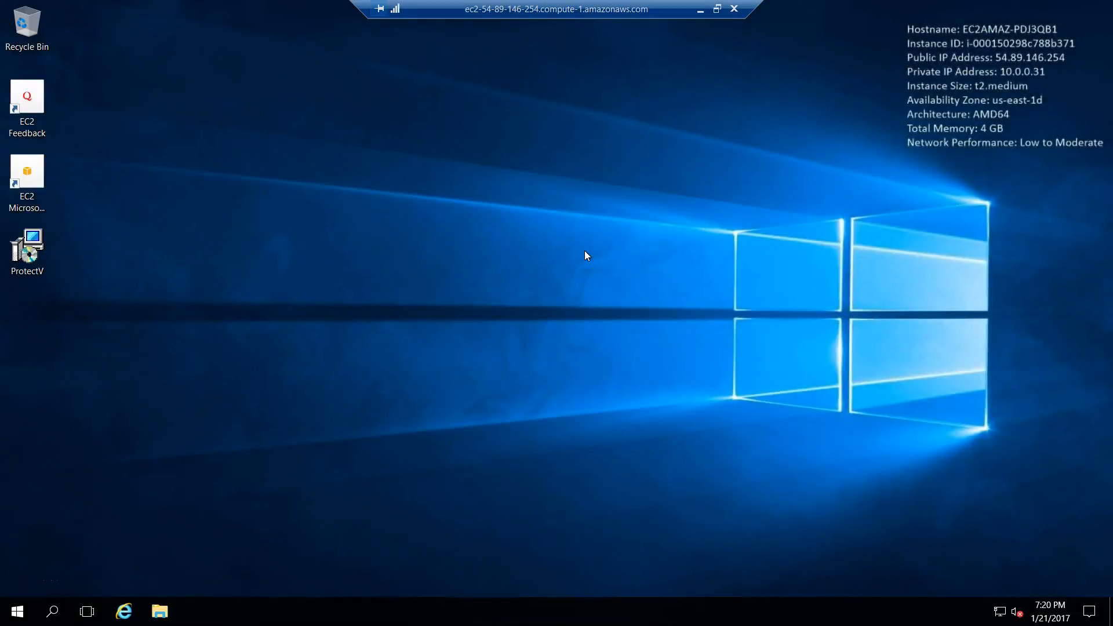
Step: Open an administrator Command Prompt in the \Program Files\SafeNet ProtectV folder
{"action": "left_click", "coordinate": [52, 609]}
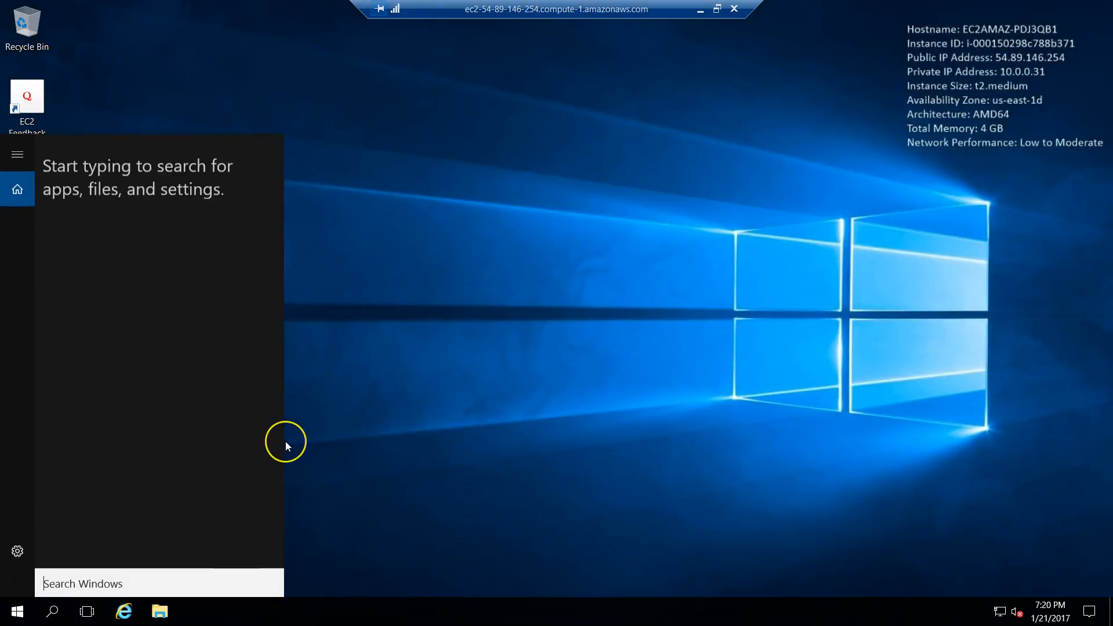
{"action": "type", "text": "cmd"}
{"action": "key", "text": "Return"}
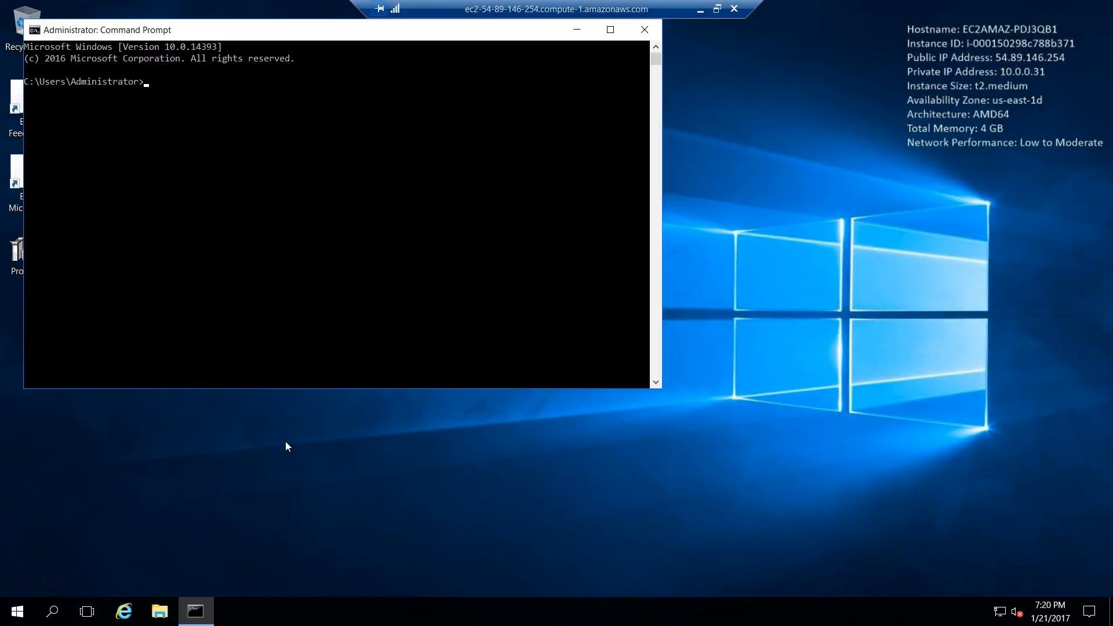
{"action": "left_click_drag", "start_coordinate": [282, 33], "coordinate": [418, 116]}
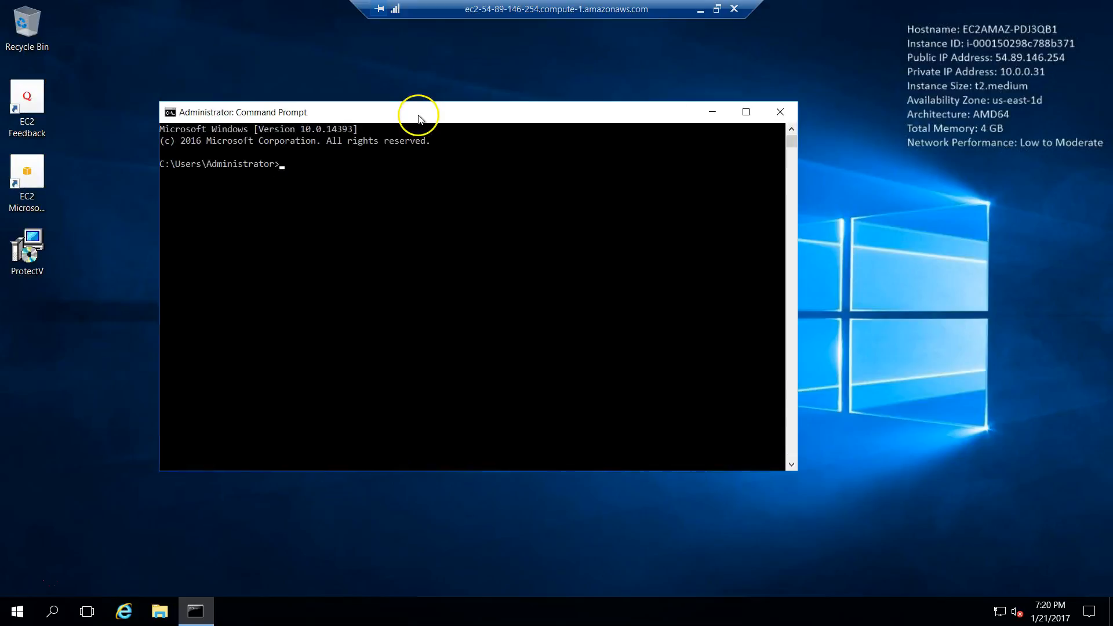
{"action": "type", "text": "cd "}
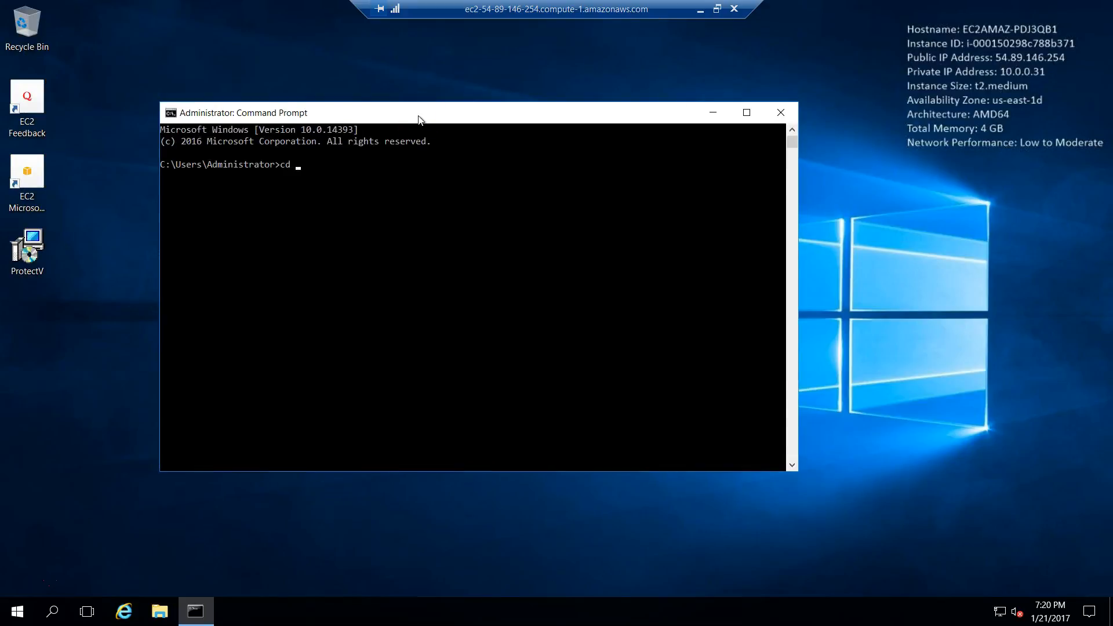
{"action": "type", "text": "\\pro"}
{"action": "key", "text": "Tab"}
{"action": "type", "text": "\\sa"}
{"action": "key", "text": "Tab"}
{"action": "key", "text": "Return"}
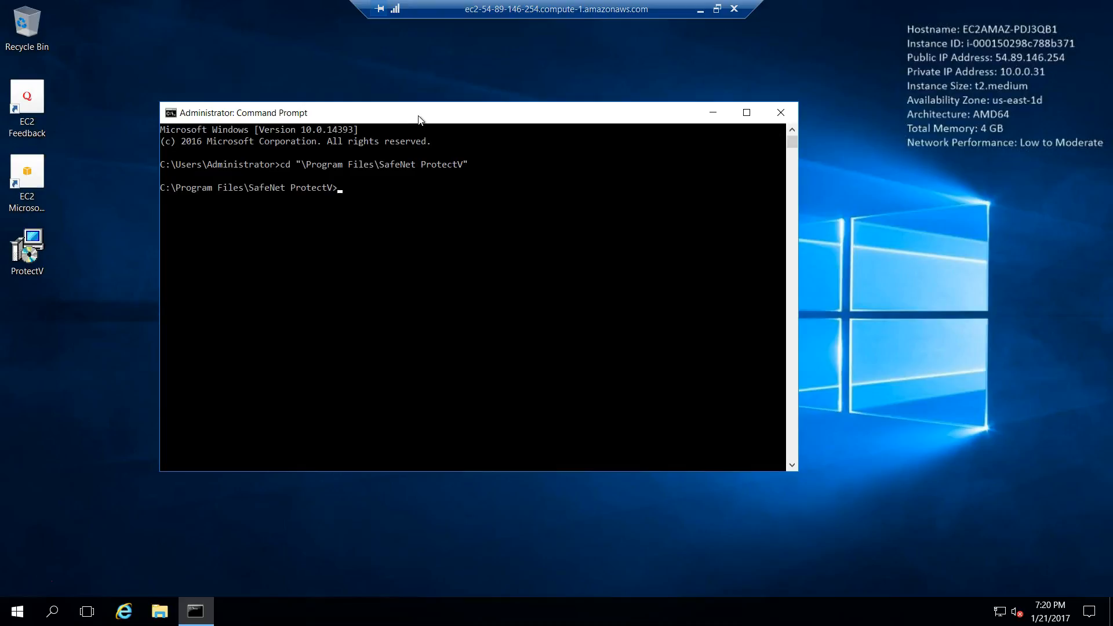
Step: Run pvreg.exe with the enrollment token and gateway 10.0.0.228 to register the instance
{"action": "type", "text": "pvreg.exe"}
{"action": "right_click", "coordinate": [506, 306]}
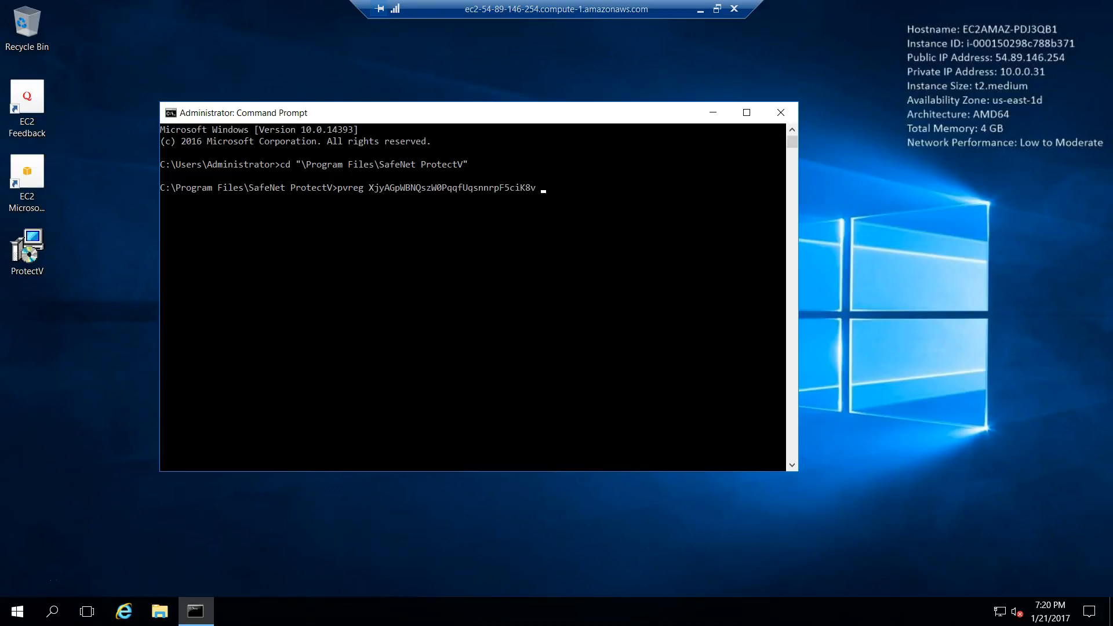
{"action": "right_click", "coordinate": [694, 303]}
{"action": "key", "text": "Return"}
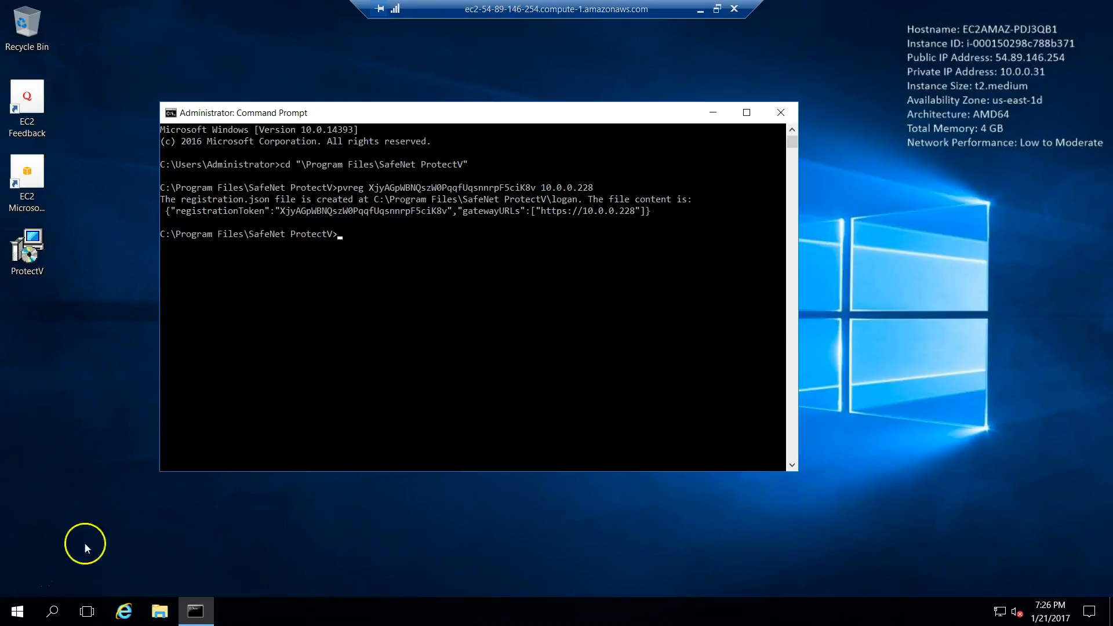
Step: Launch Encryption Status from the Start menu to watch C: encrypting, then window the session
{"action": "left_click", "coordinate": [16, 615]}
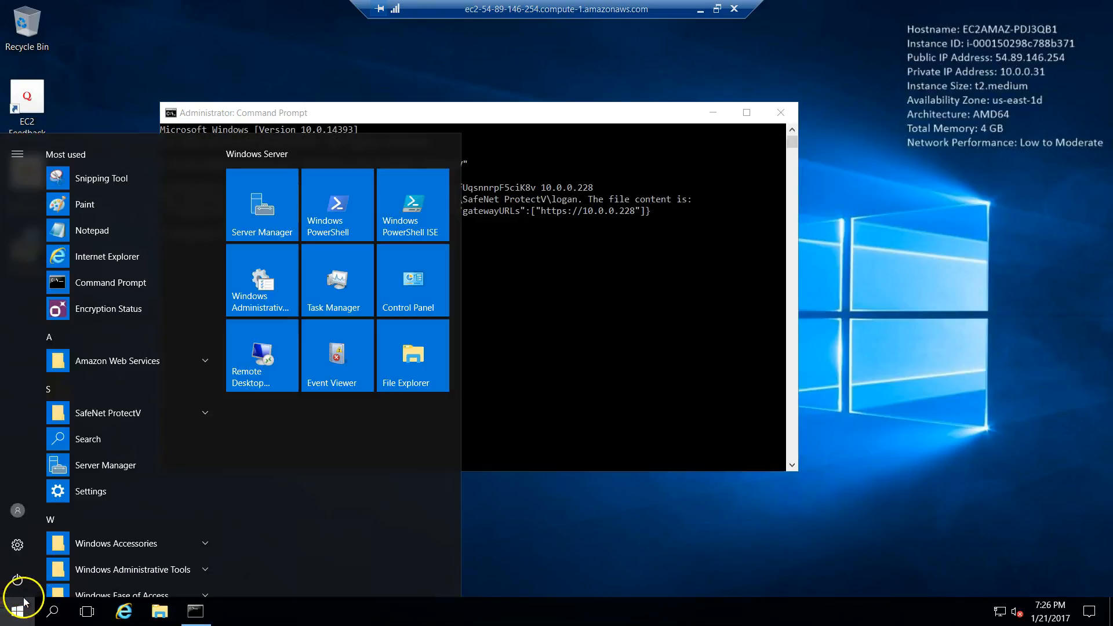
{"action": "left_click", "coordinate": [112, 307]}
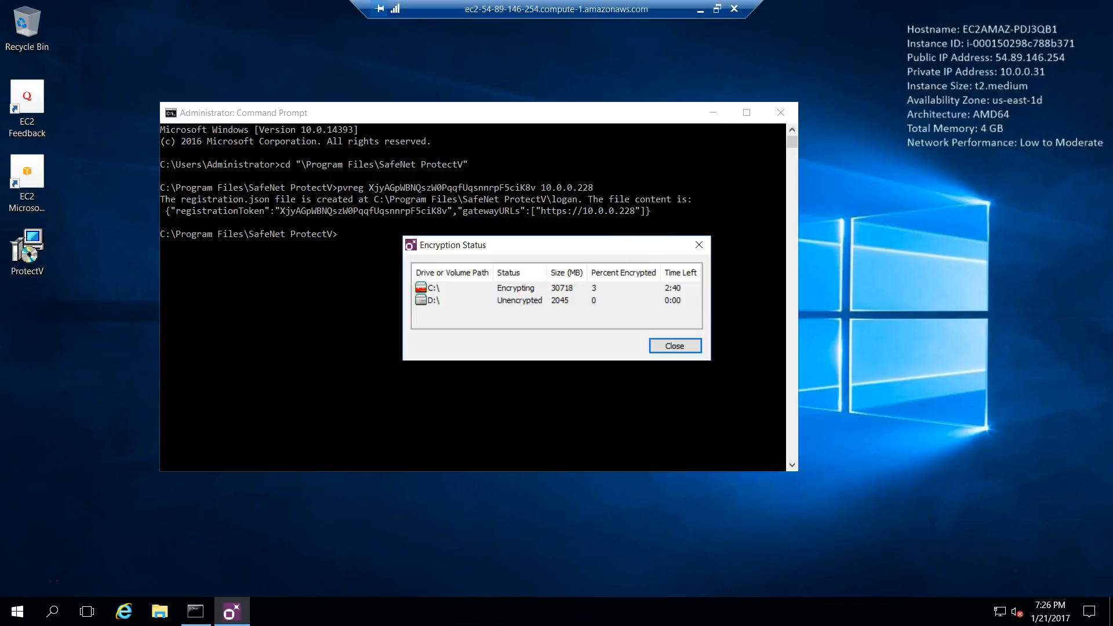
{"action": "left_click", "coordinate": [717, 8]}
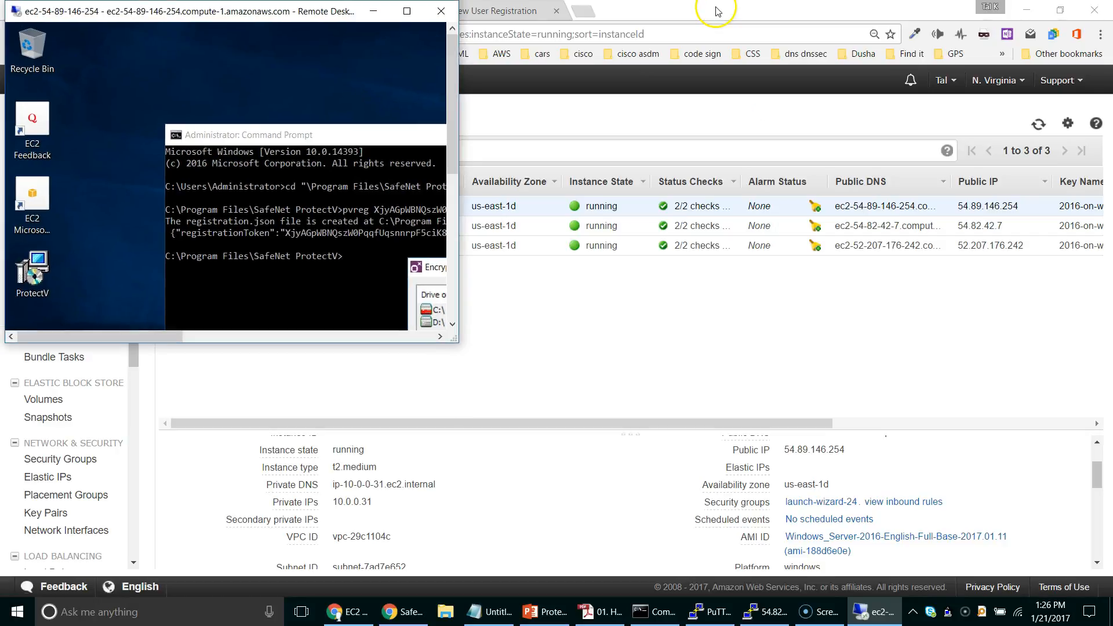
Step: Open image EC2AMAZ-PDJ3QB1 and expand its partitions to review the C: and D: key names
{"action": "left_click", "coordinate": [402, 616]}
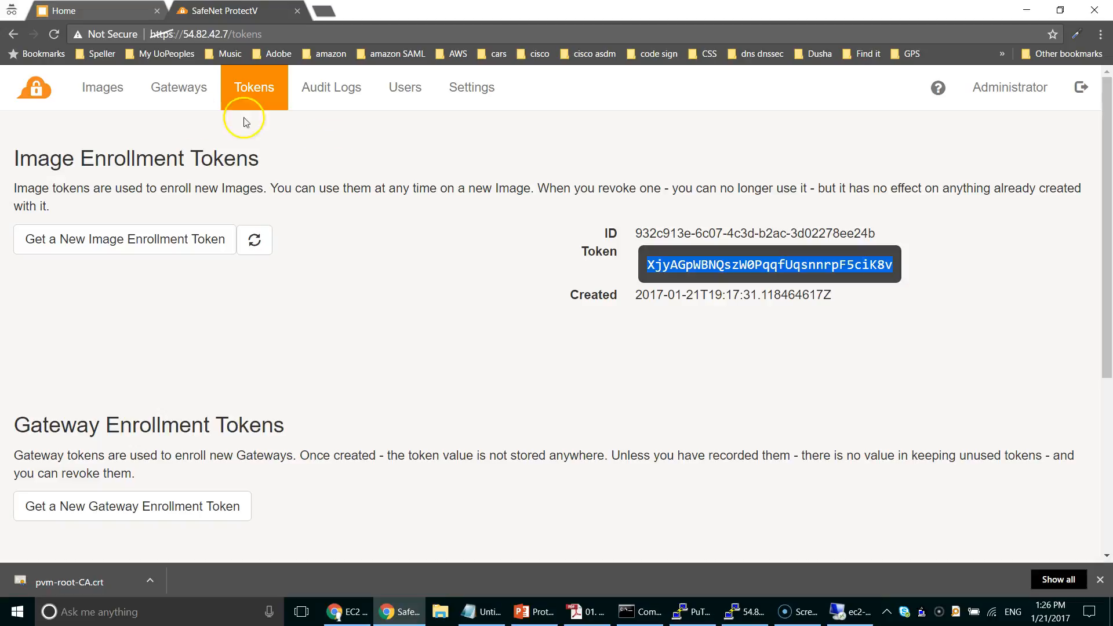
{"action": "left_click", "coordinate": [104, 95]}
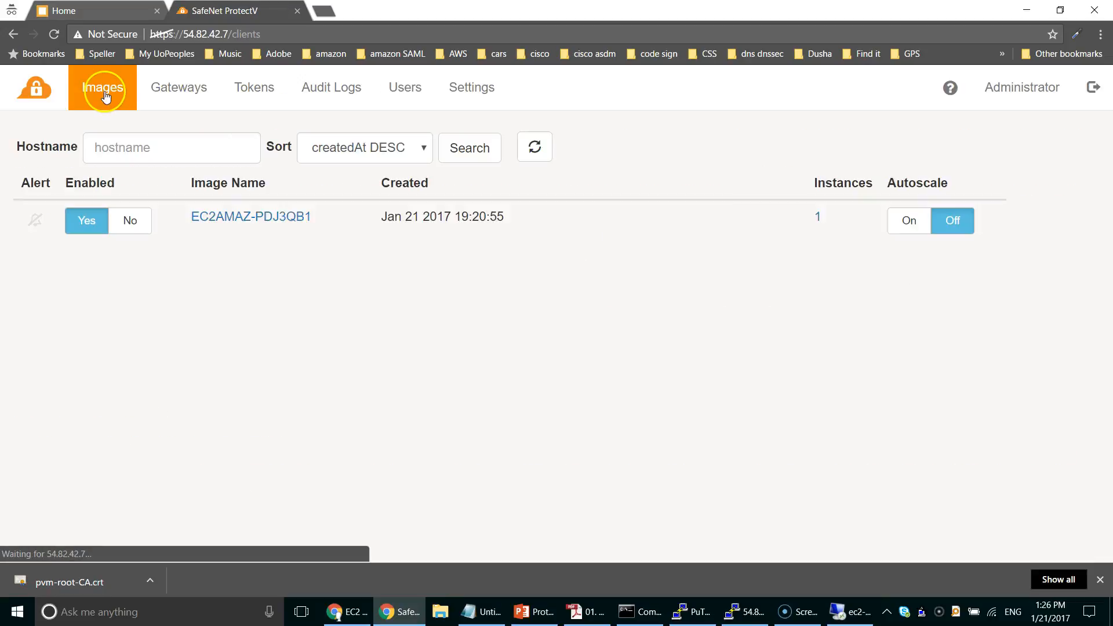
{"action": "left_click", "coordinate": [264, 216]}
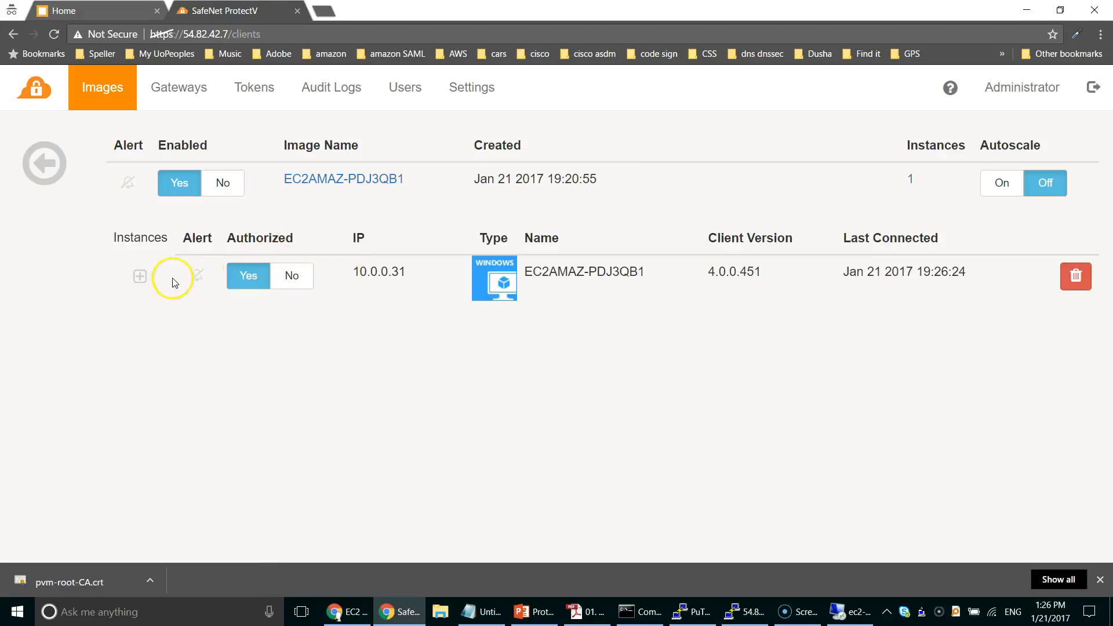
{"action": "left_click", "coordinate": [140, 276]}
{"action": "scroll", "coordinate": [93, 309], "scroll_direction": "down", "scroll_amount": 1}
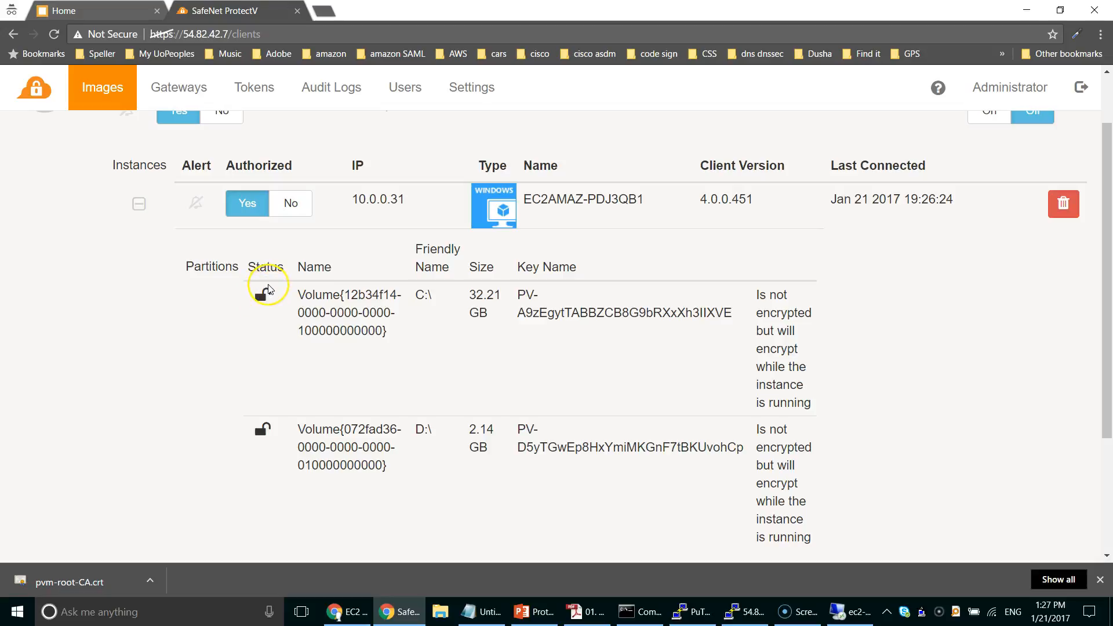
{"action": "left_click_drag", "start_coordinate": [520, 295], "coordinate": [732, 305]}
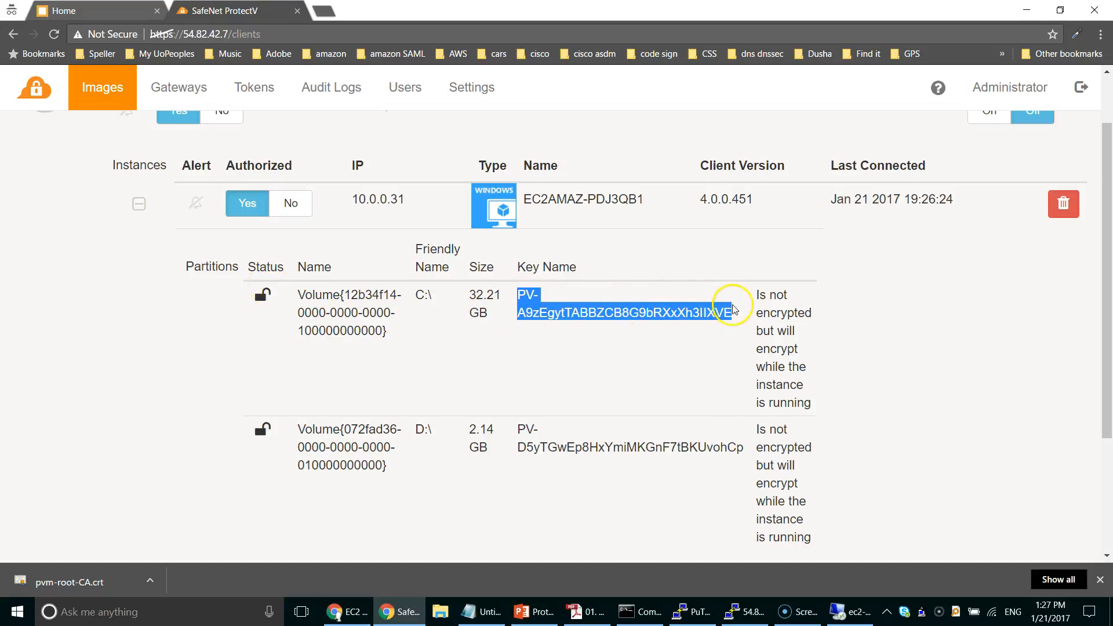
{"action": "left_click", "coordinate": [641, 318]}
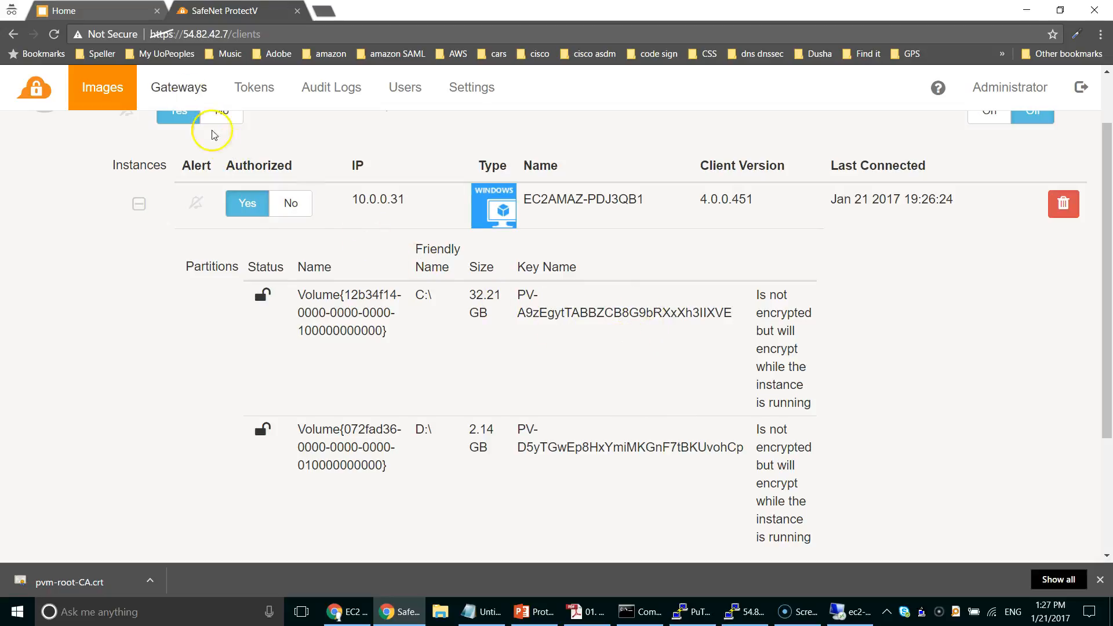
{"action": "left_click", "coordinate": [95, 12]}
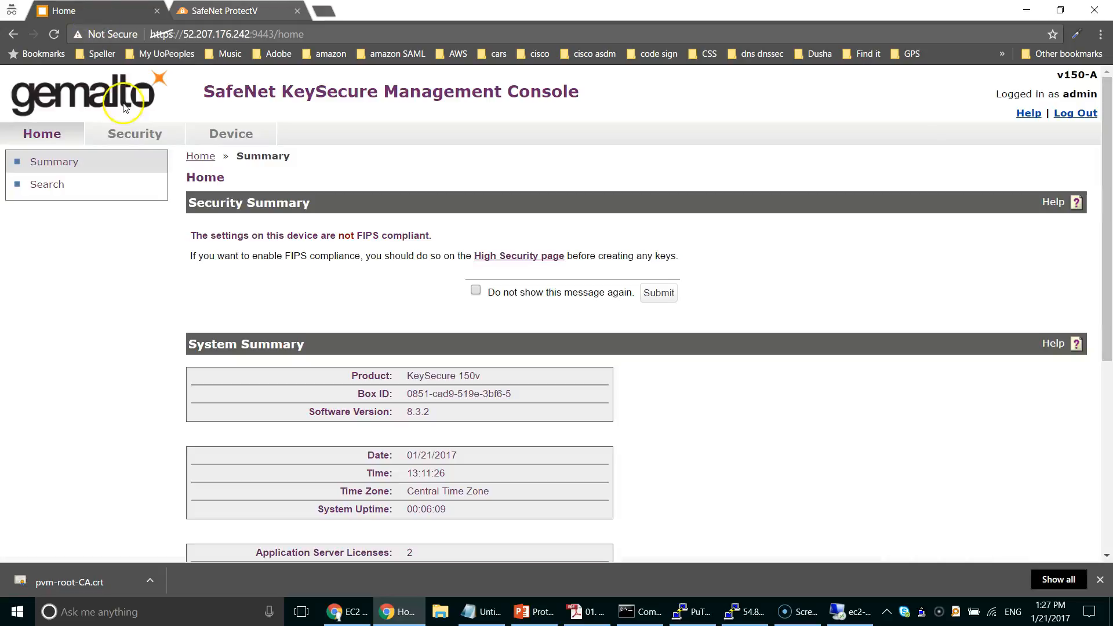
Step: View the two pvm-service keys under Security > Keys, then return full-screen to win20016's Encryption Status
{"action": "left_click", "coordinate": [140, 134]}
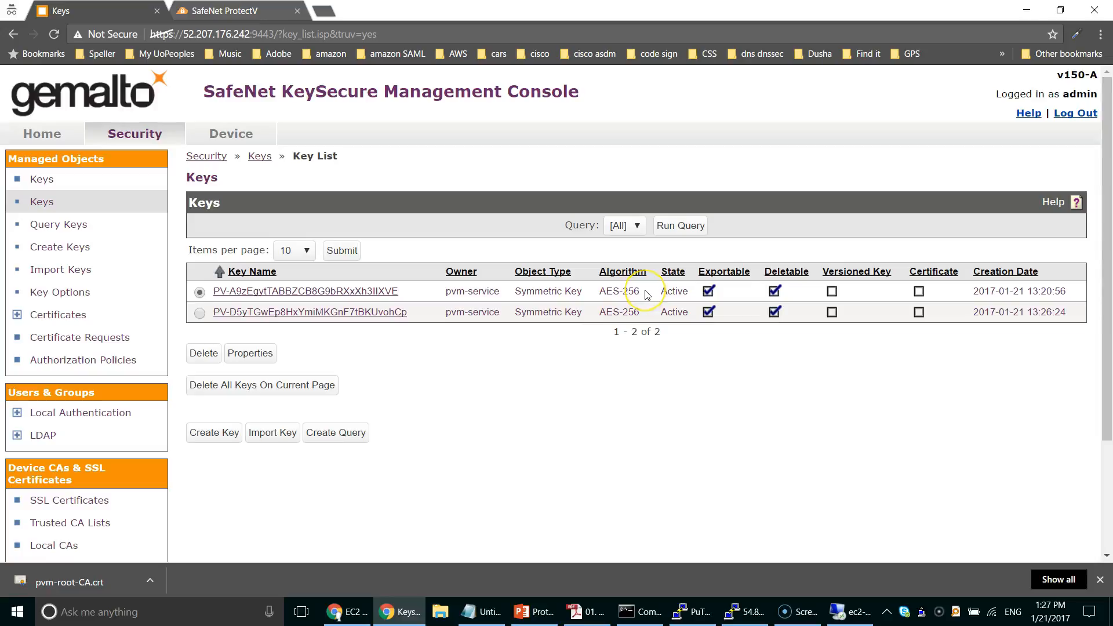
{"action": "left_click", "coordinate": [842, 612]}
{"action": "left_click", "coordinate": [406, 11]}
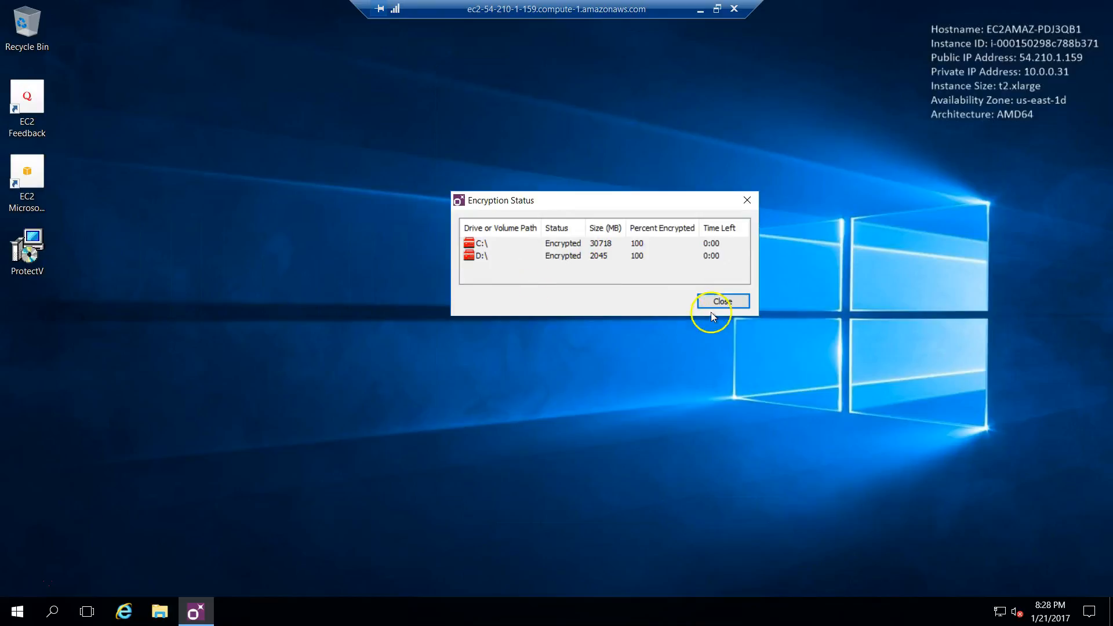
Step: Close Encryption Status and check that EC2AMAZ-PDJ3QB1's C:\ and D:\ partitions show locked
{"action": "left_click", "coordinate": [725, 302]}
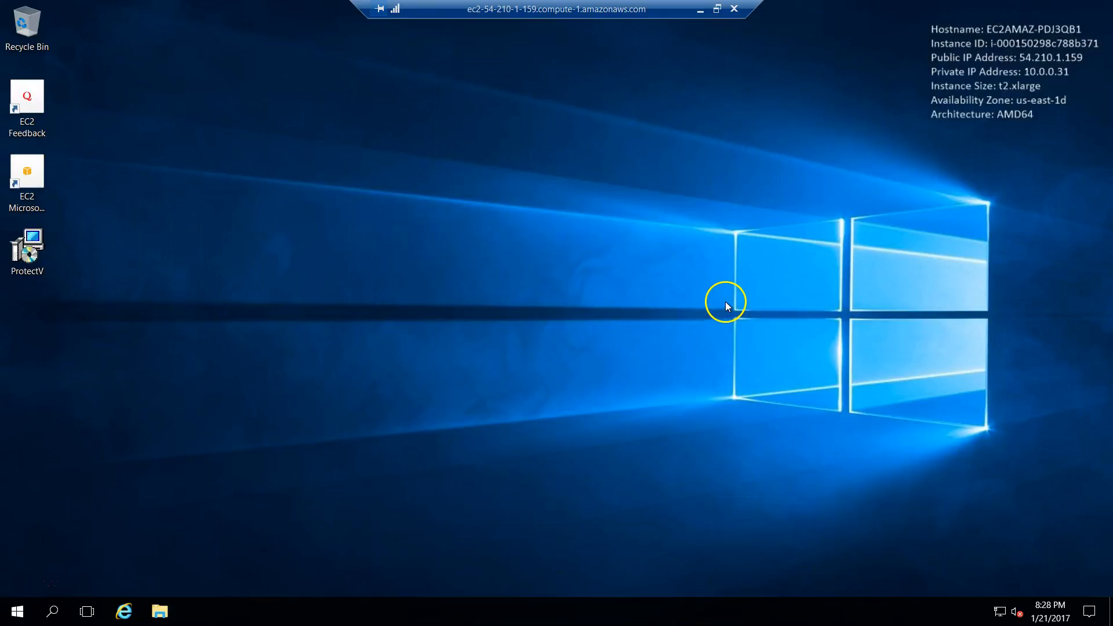
{"action": "left_click", "coordinate": [717, 10]}
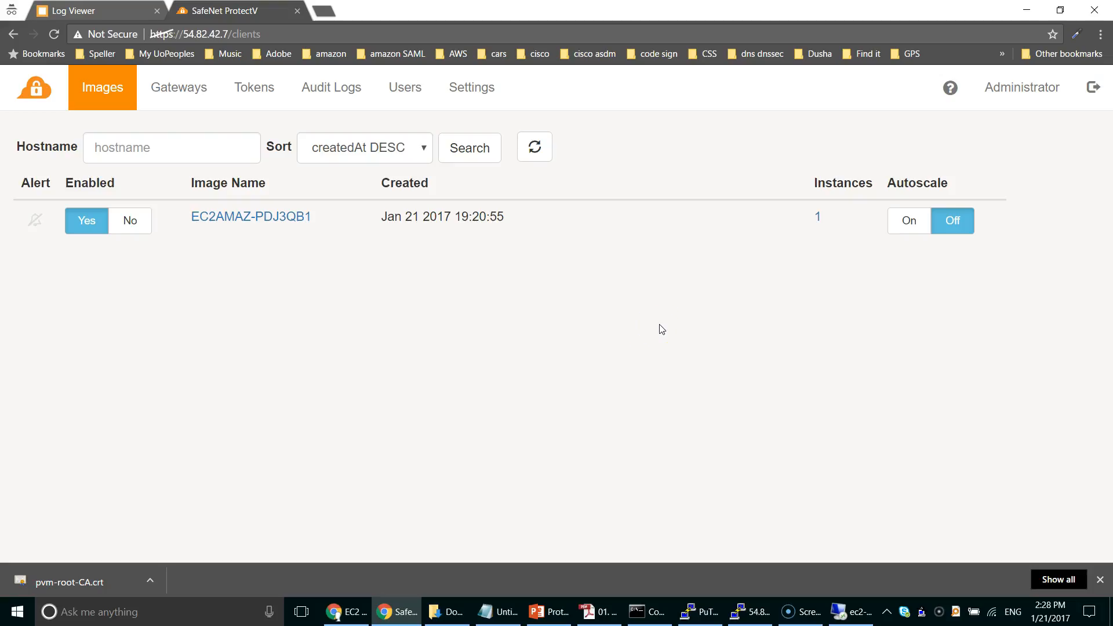
{"action": "left_click", "coordinate": [264, 217]}
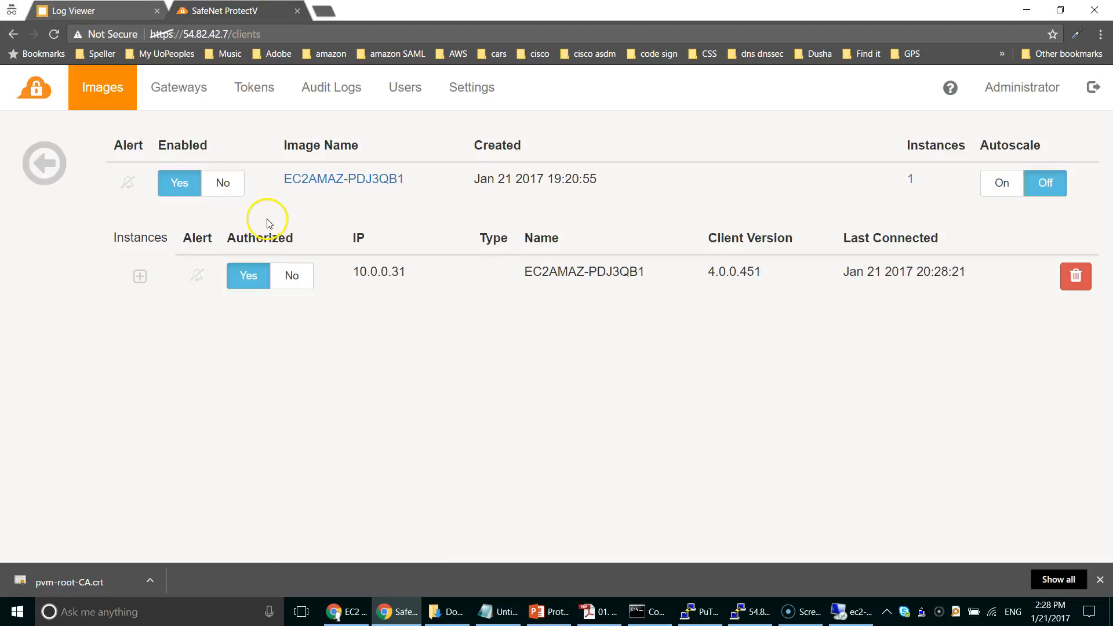
{"action": "left_click", "coordinate": [141, 276]}
{"action": "scroll", "coordinate": [224, 336], "scroll_direction": "down", "scroll_amount": 1}
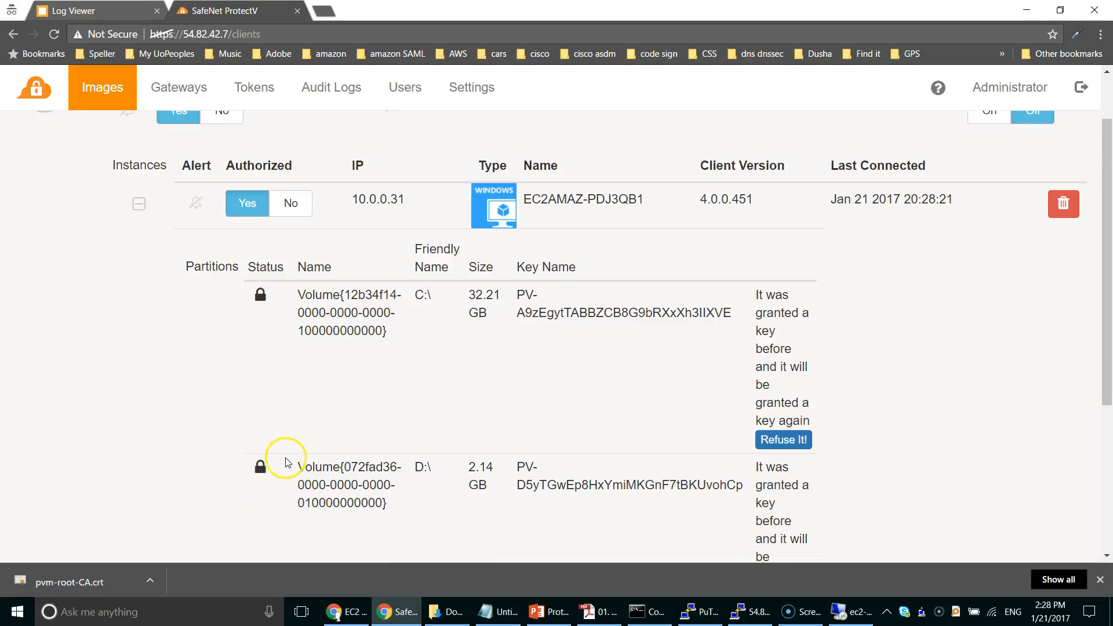
{"action": "scroll", "coordinate": [203, 372], "scroll_direction": "up", "scroll_amount": 2}
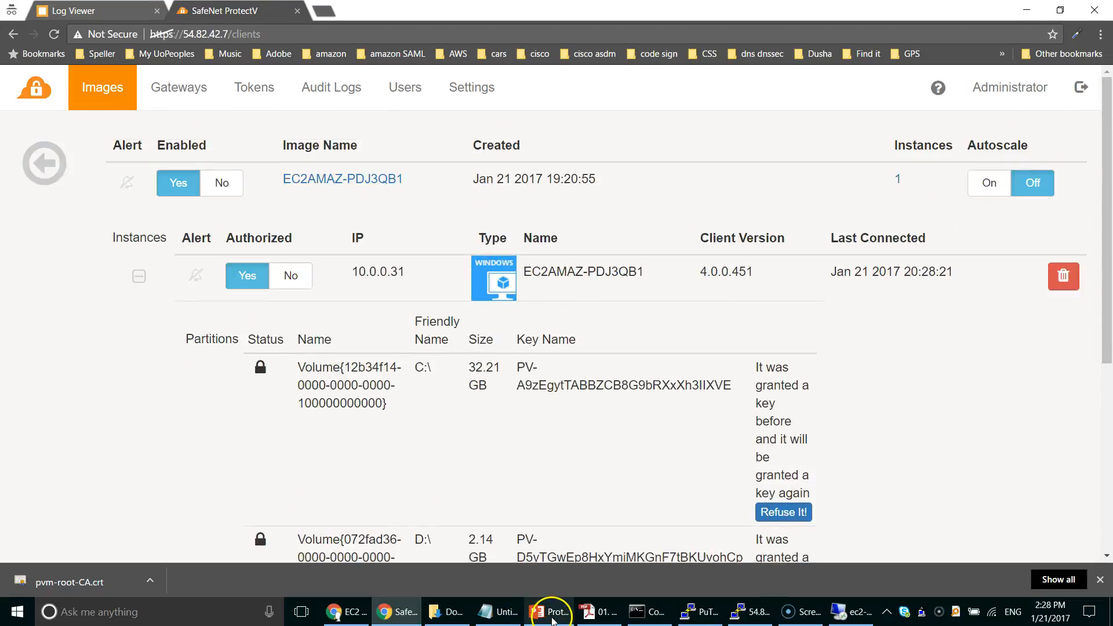
{"action": "left_click", "coordinate": [545, 612]}
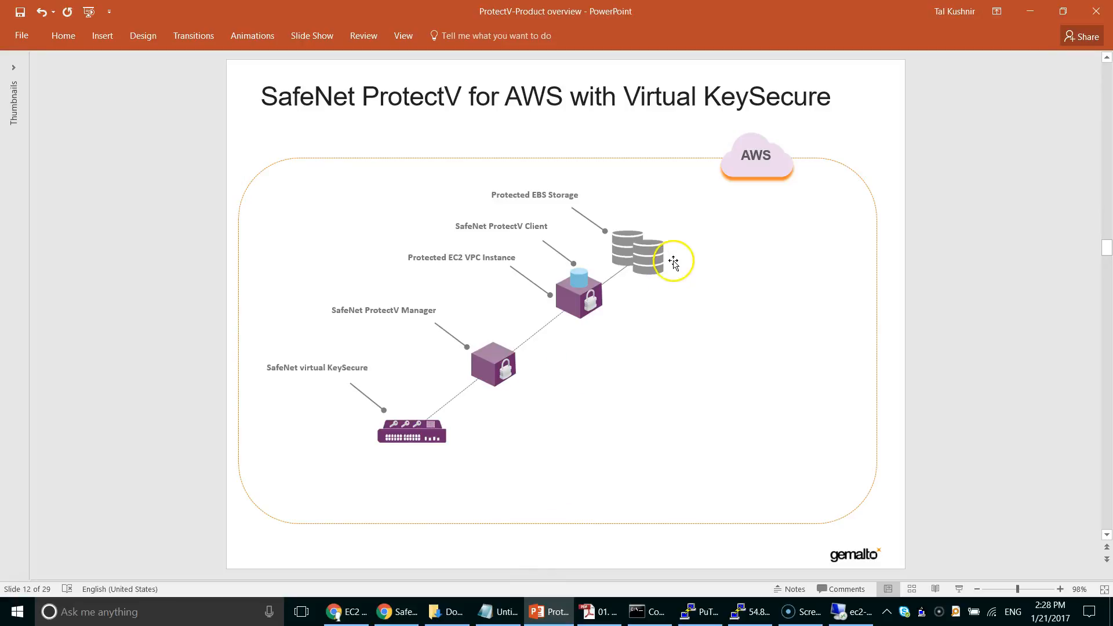